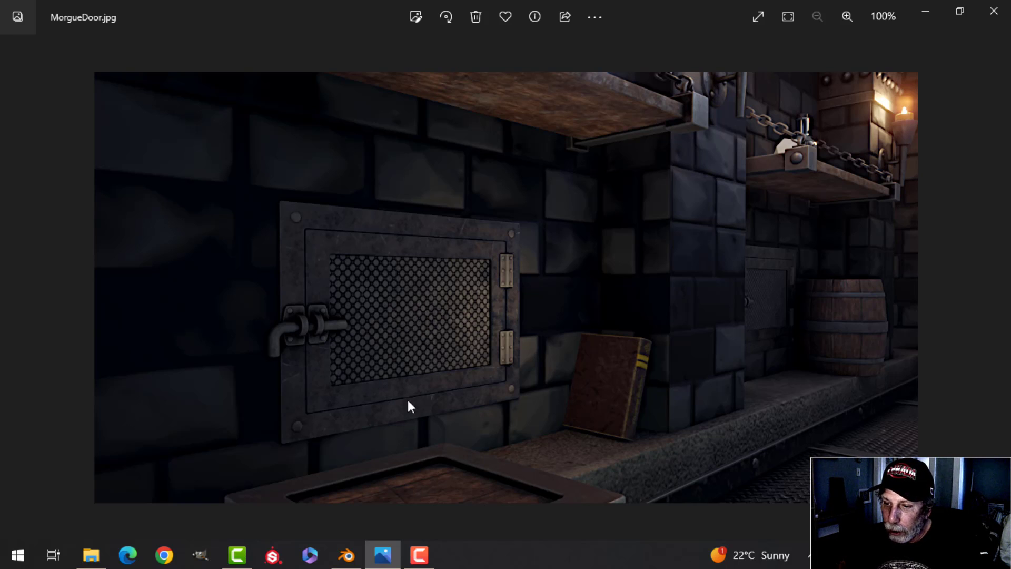
- Switch back to the MorgueDoor_Video.blend scene in Blender and orbit around the door
click(348, 554)
middle_drag(540, 378, 657, 284)
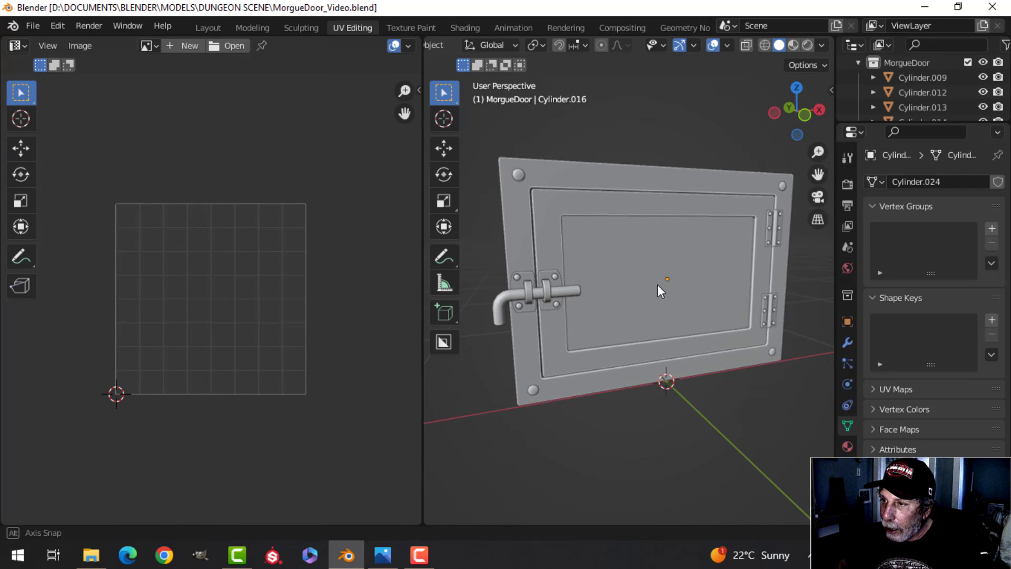
- Check the materials of the outer plate, frame, bolts, handle, latches, hinges and inner panel
click(576, 169)
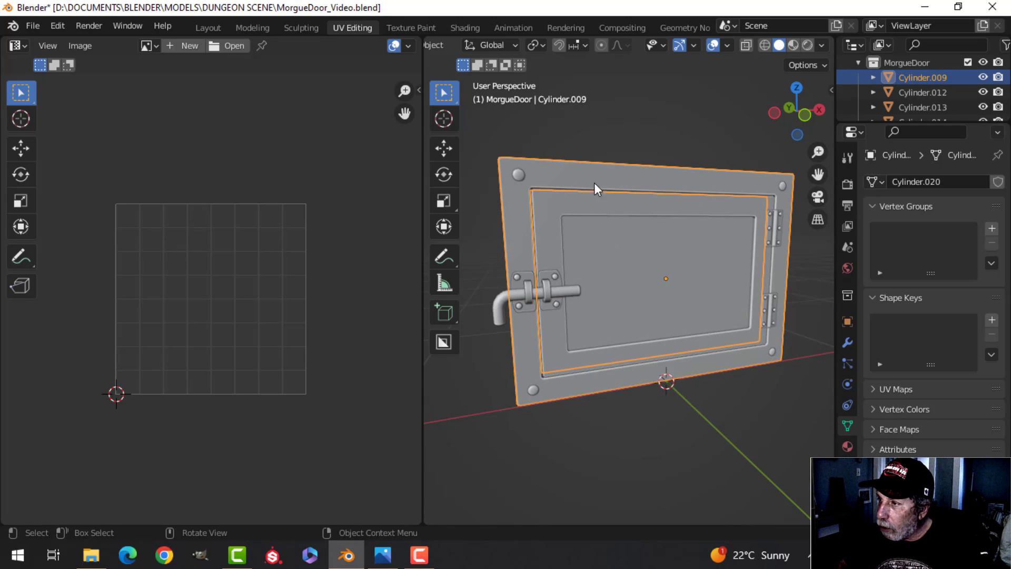
click(847, 446)
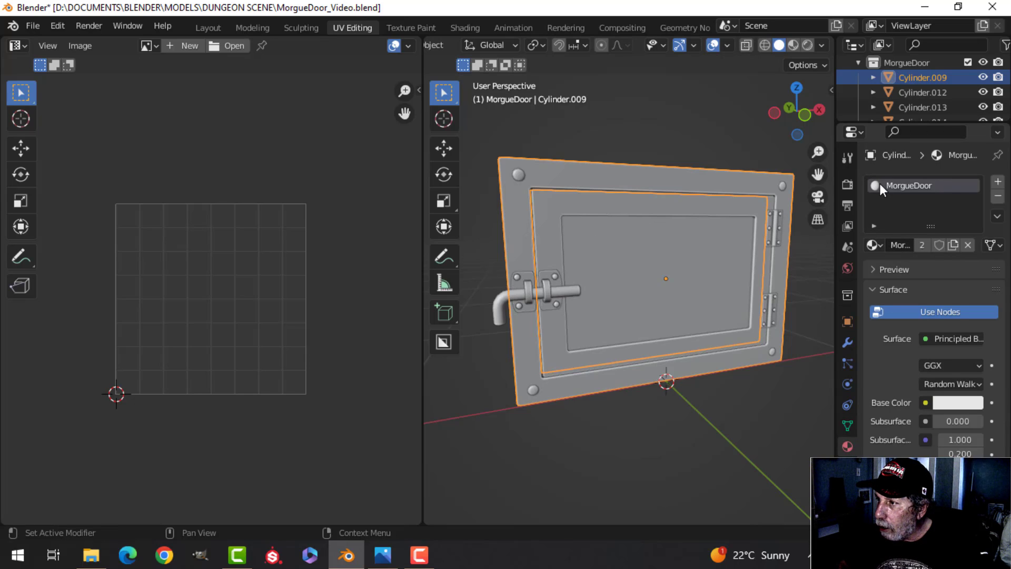
click(631, 209)
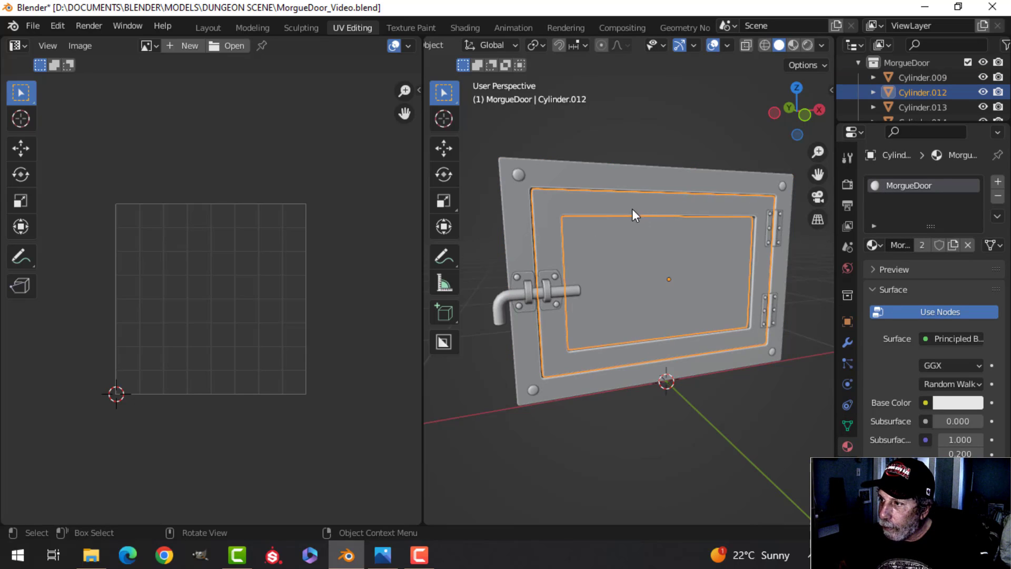
click(517, 173)
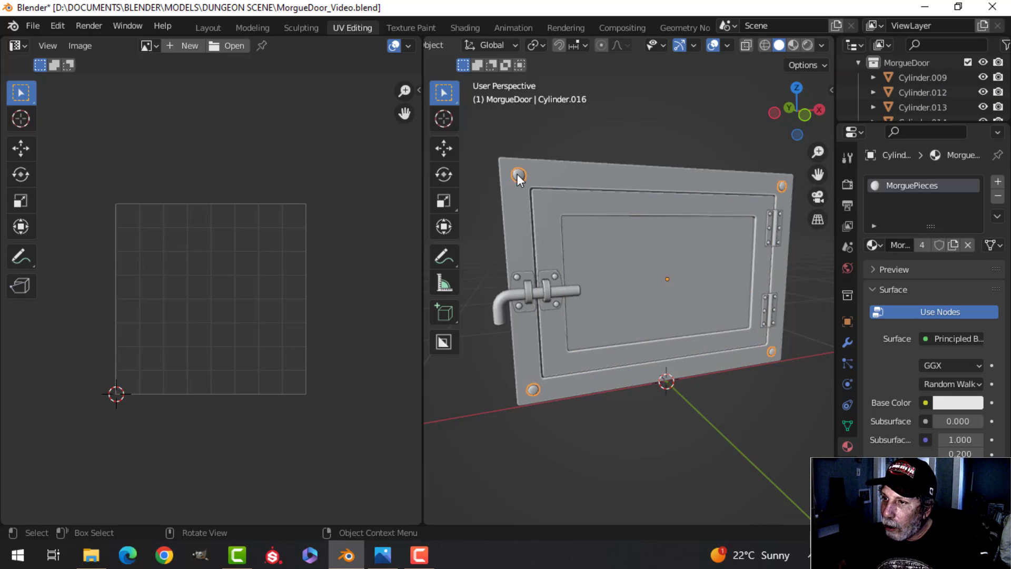
click(563, 289)
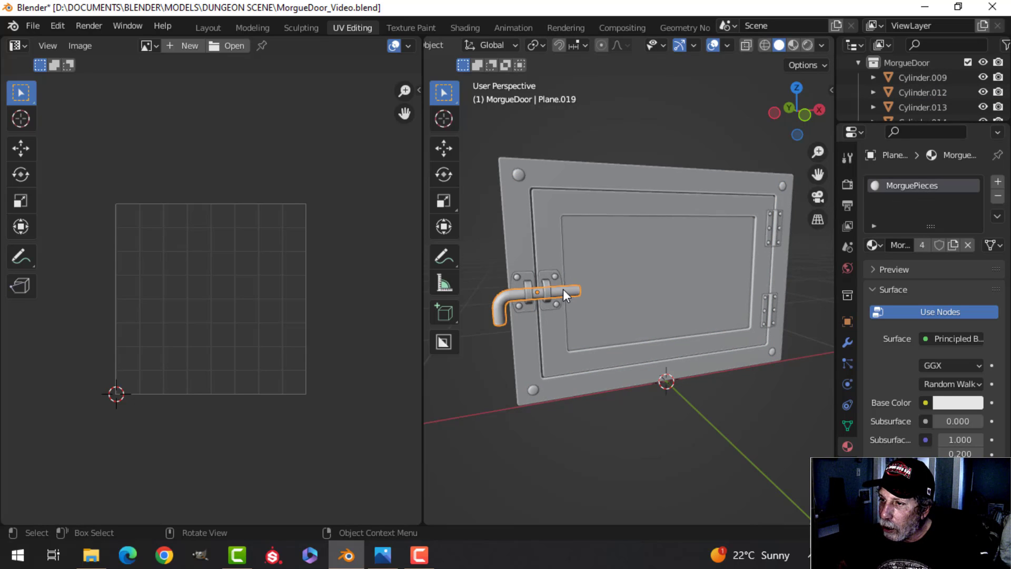
click(553, 279)
click(775, 230)
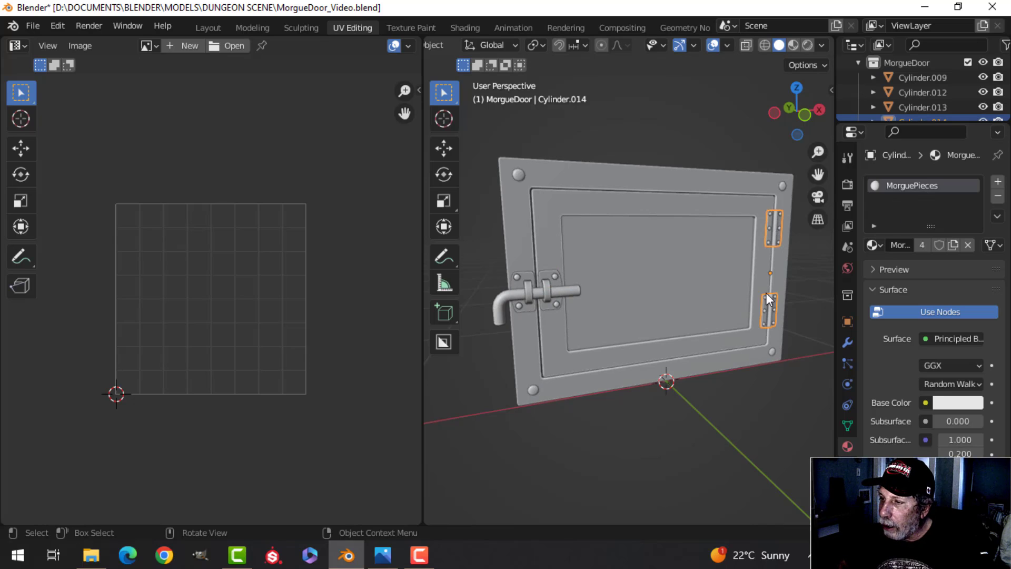
click(690, 275)
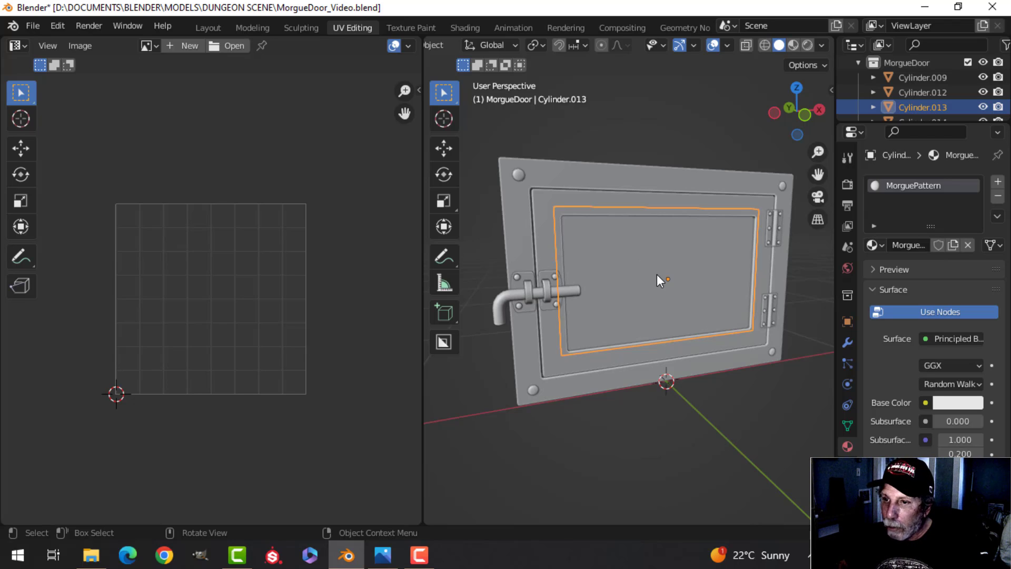
- Inspect the UV layouts of the inner panel, then of the door plate and frame together
key(Tab)
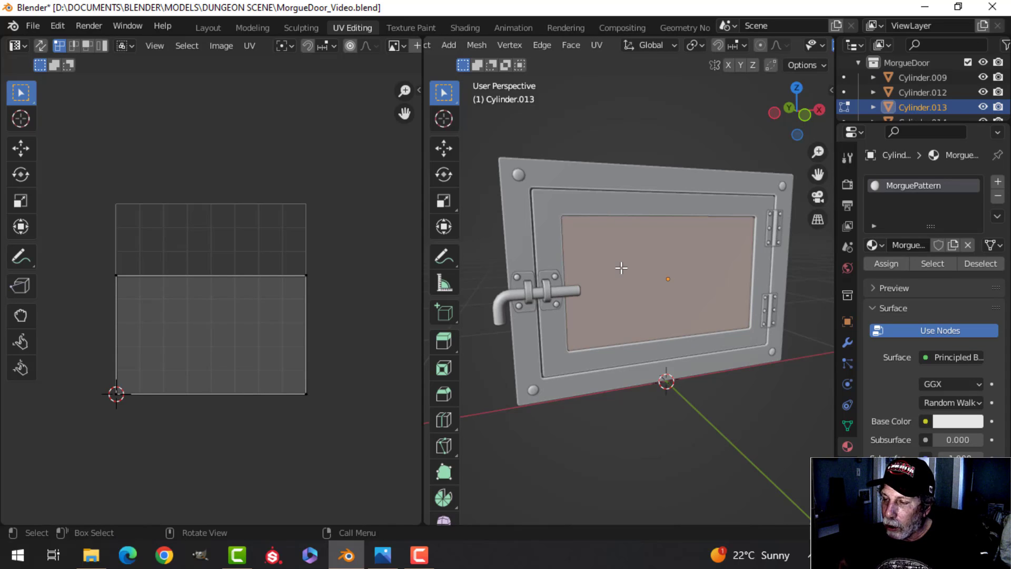
key(Tab)
click(574, 204)
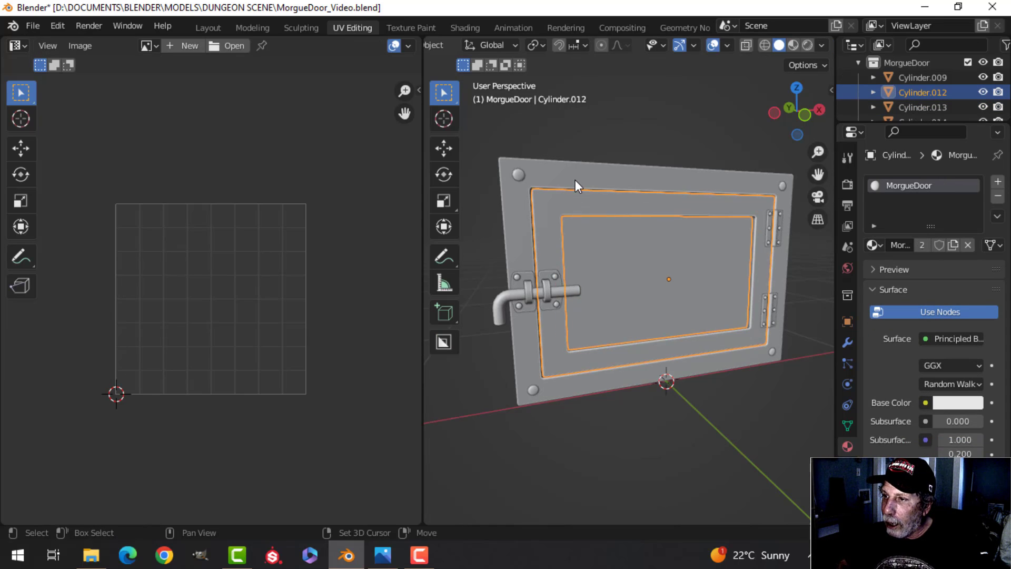
shift+click(575, 179)
key(Tab)
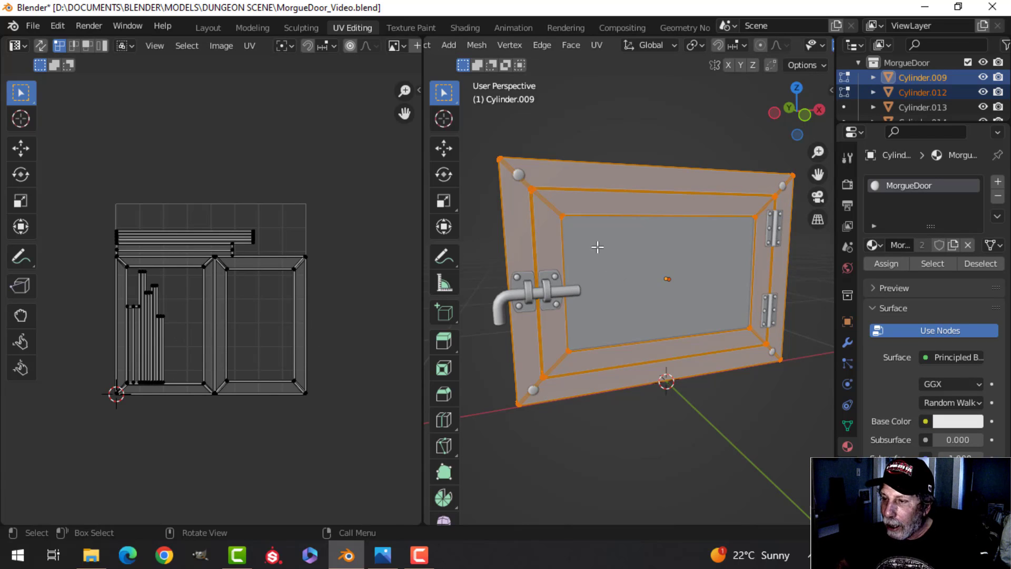
middle_drag(595, 244, 568, 211)
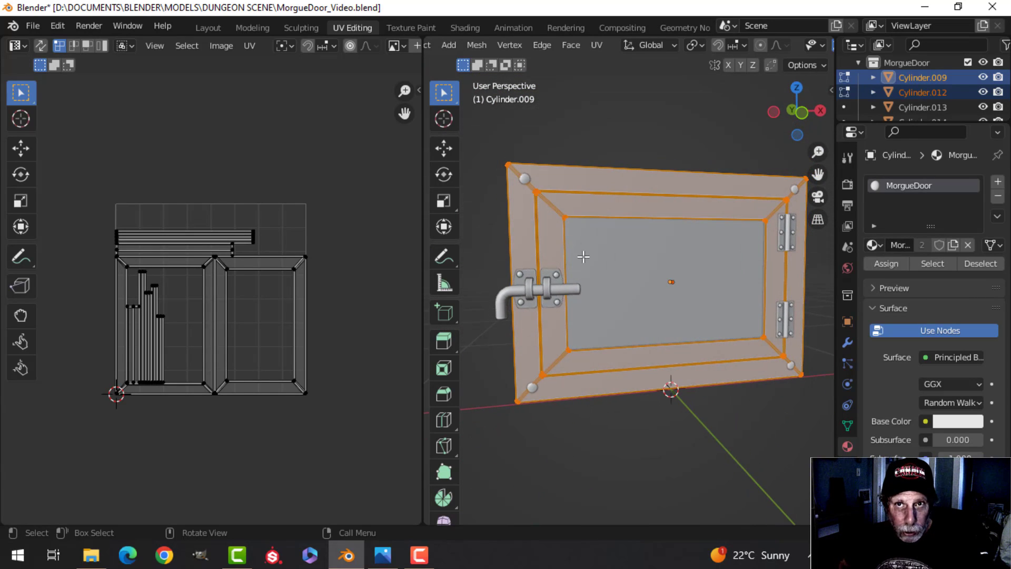
key(Tab)
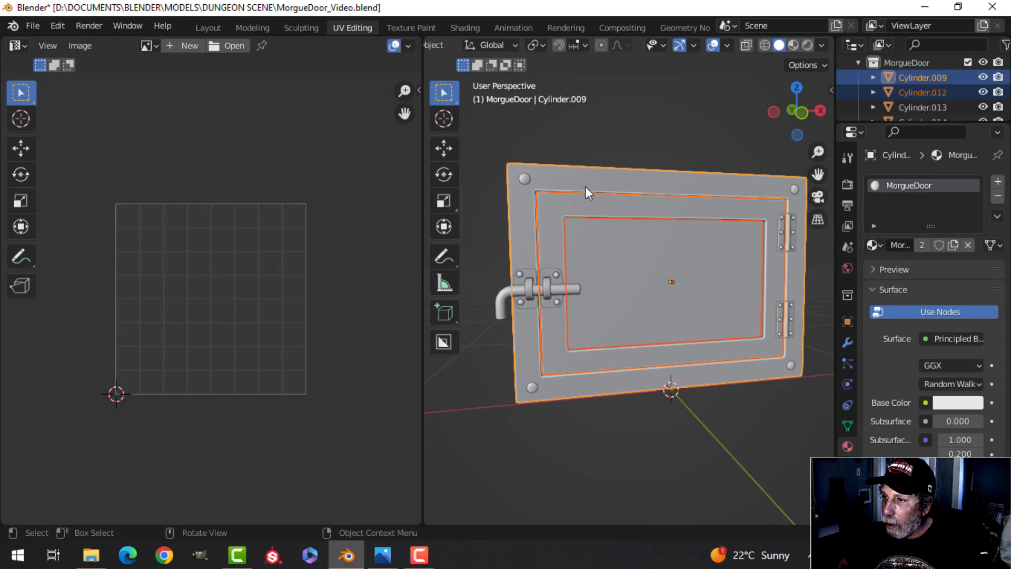
key(Tab)
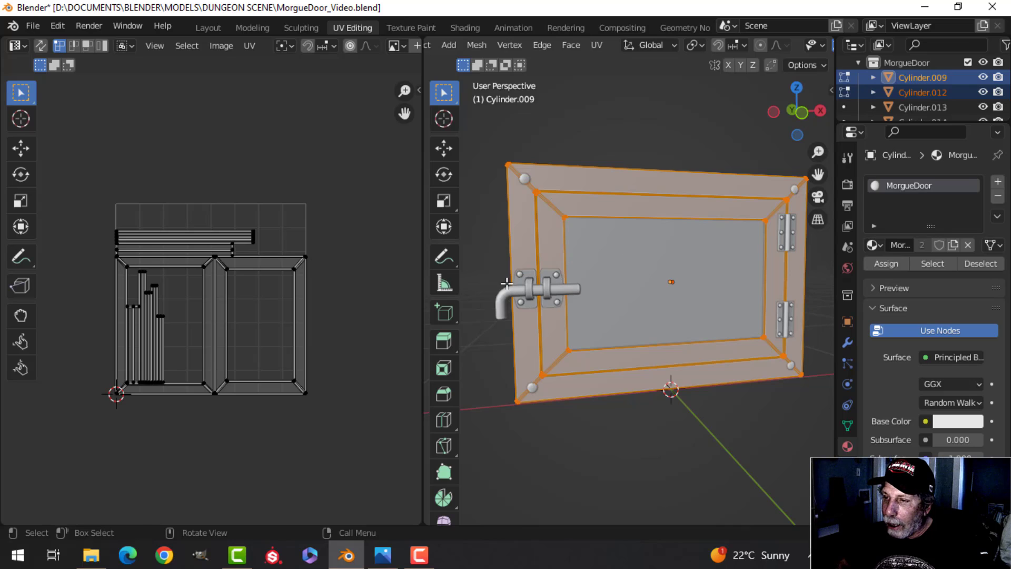
key(a)
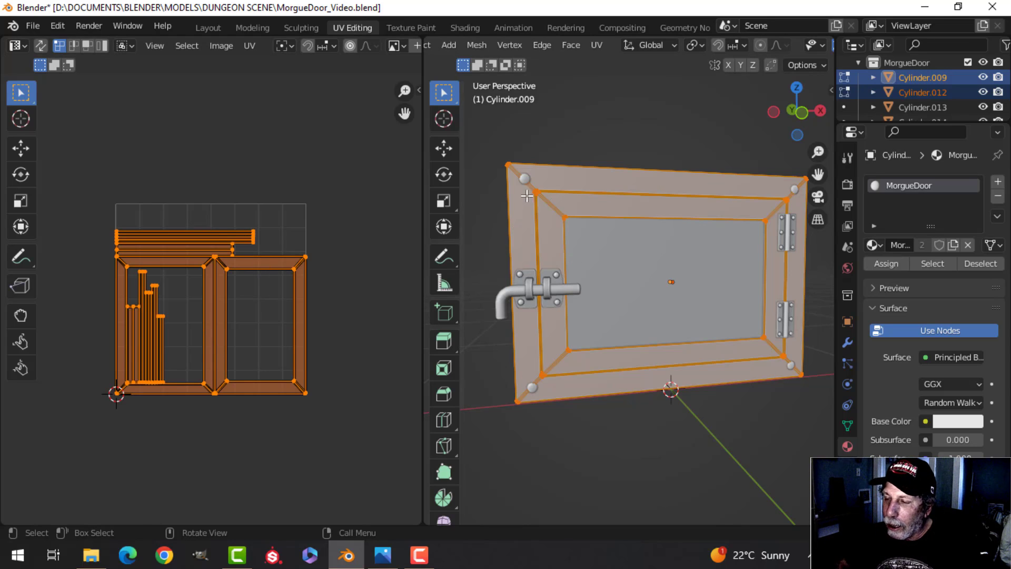
key(Tab)
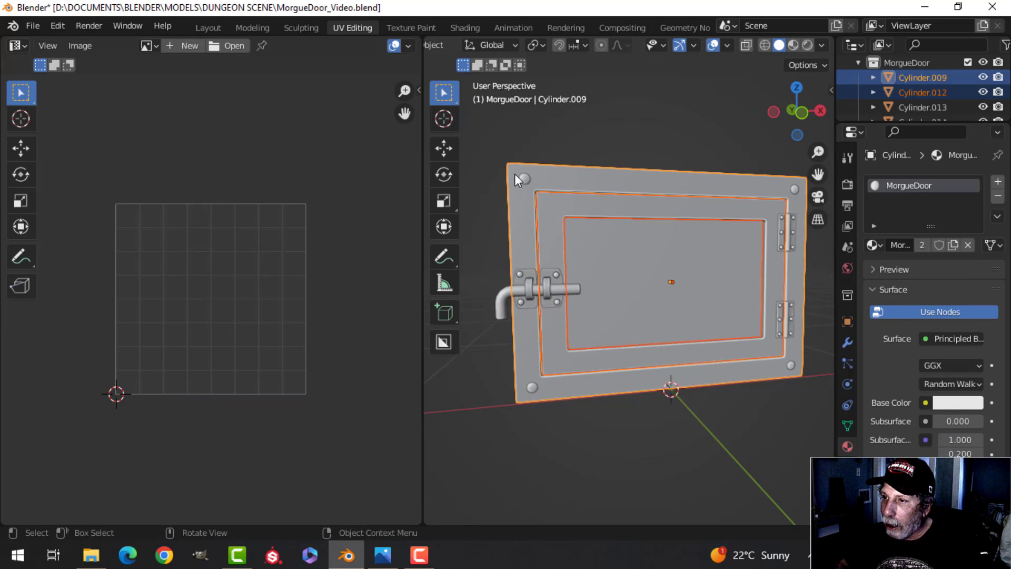
- View the combined UVs of the screws, latch plates, handle and hinges
click(523, 181)
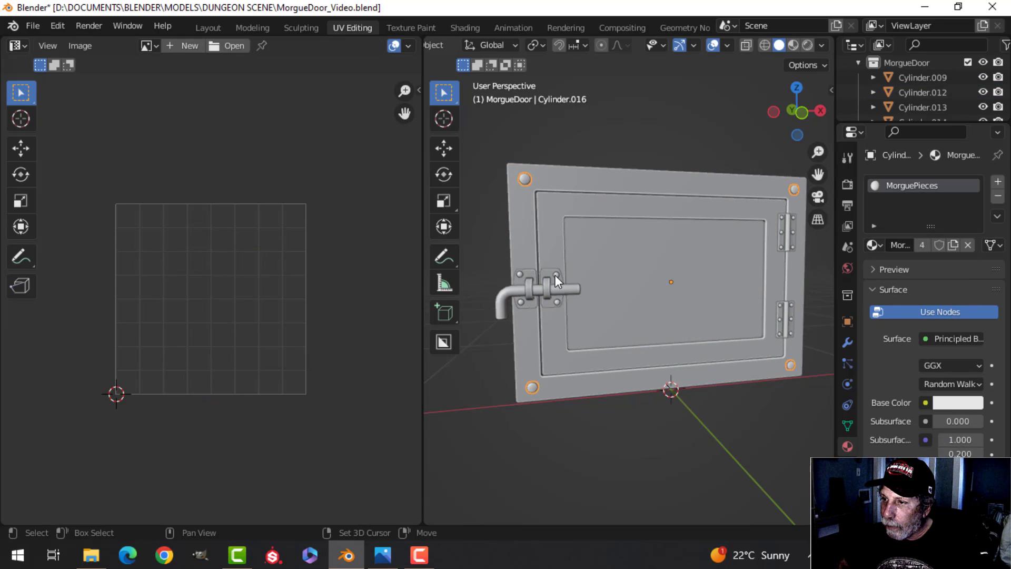
shift+click(555, 275)
shift+click(567, 288)
shift+click(785, 226)
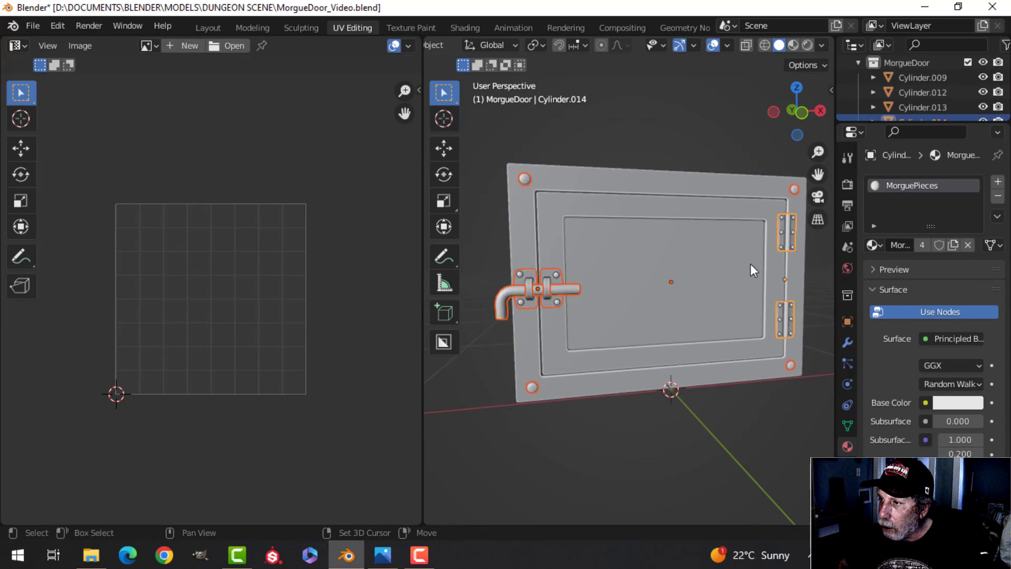
key(Tab)
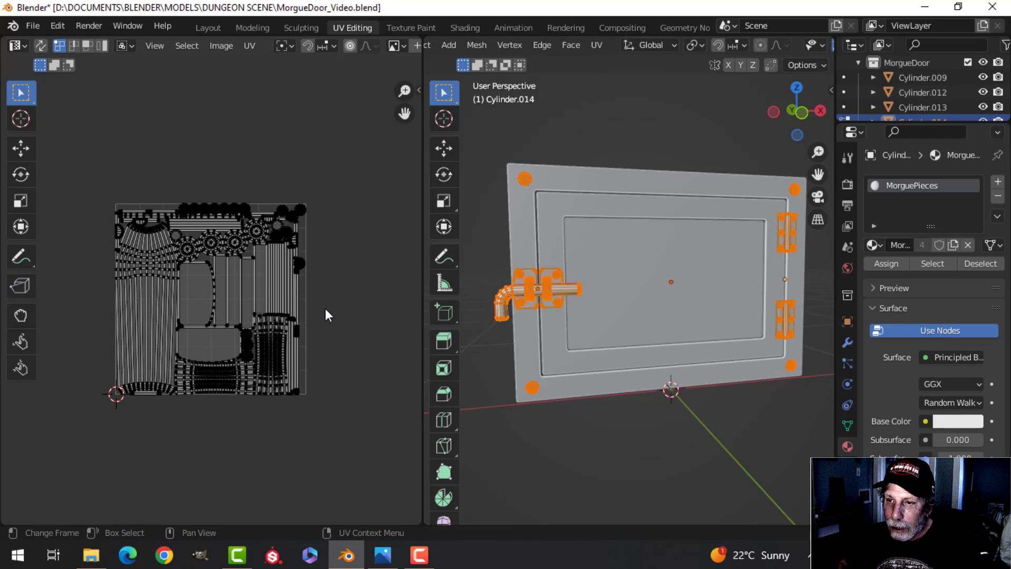
key(a)
scroll(333, 314, up, 3)
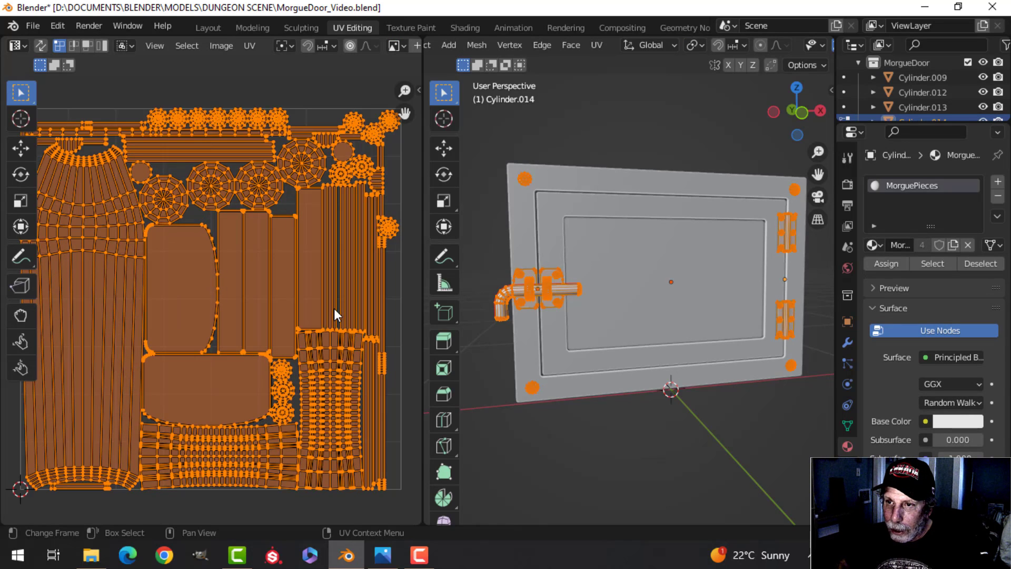
scroll(333, 311, down, 1)
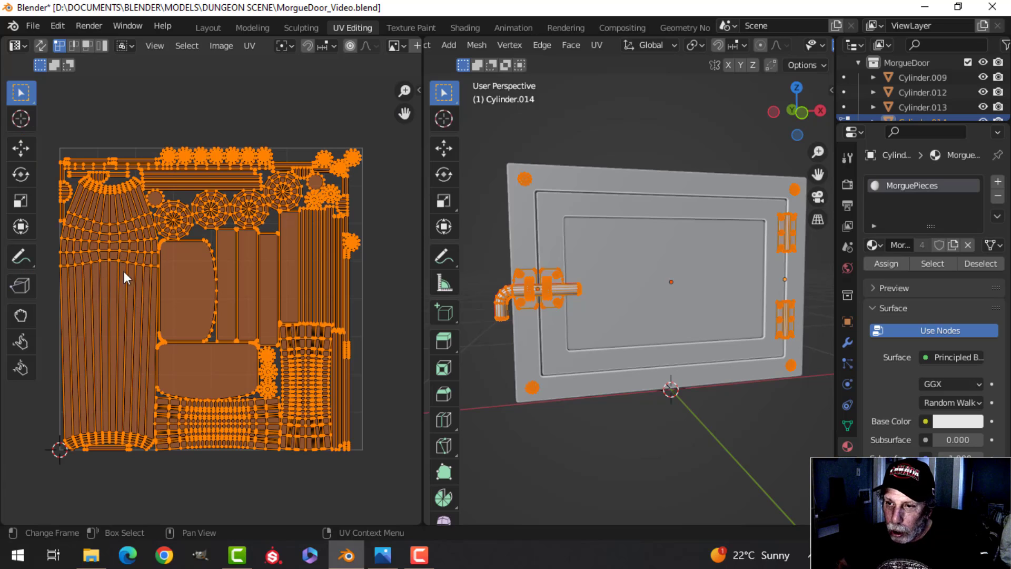
scroll(614, 267, down, 2)
- Return to object mode and select every part of the door
key(Tab)
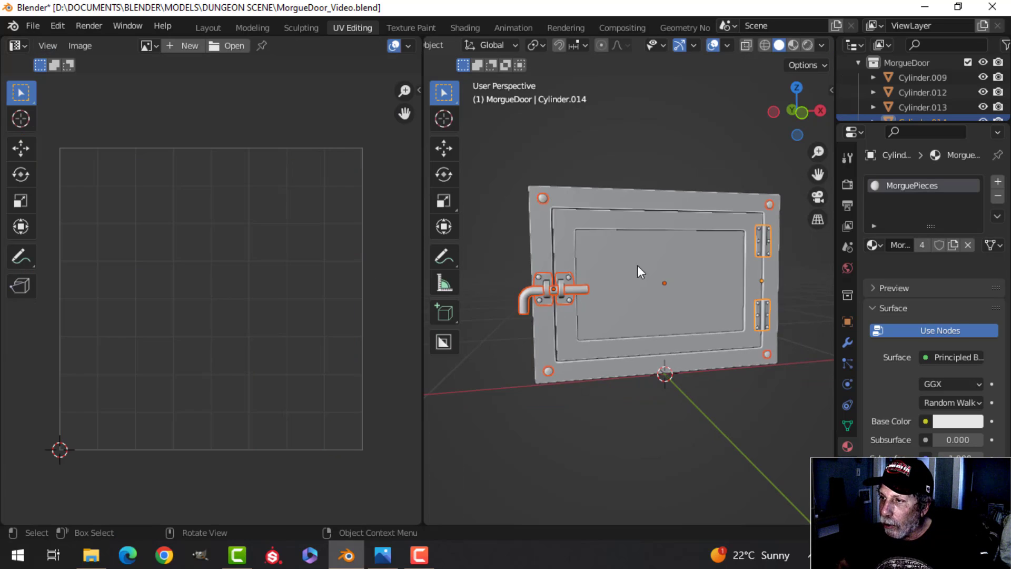
scroll(665, 264, down, 3)
key(a)
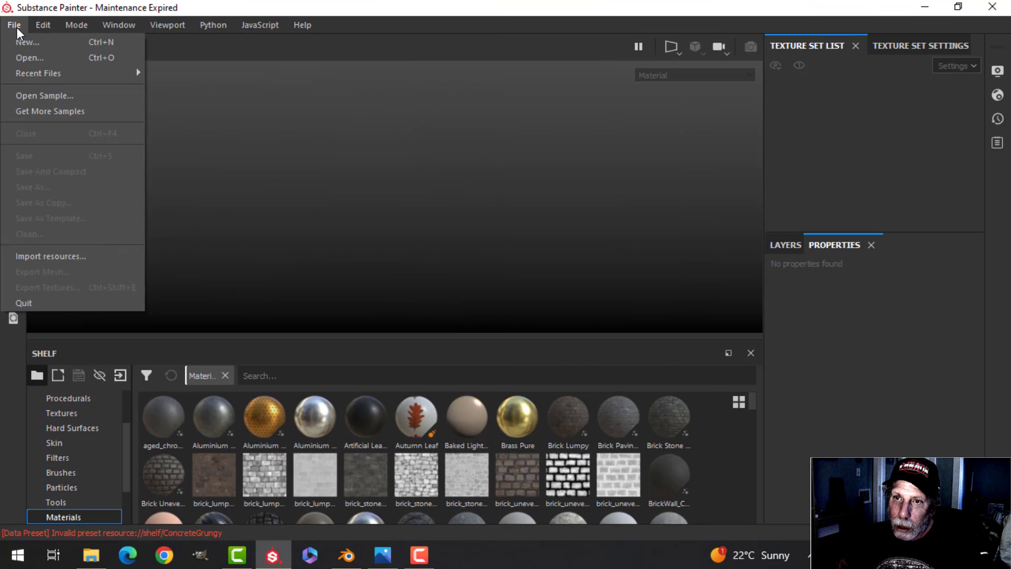
- Create a new project from MorgueDoor_Video.fbx with OpenGL normal map format
click(26, 42)
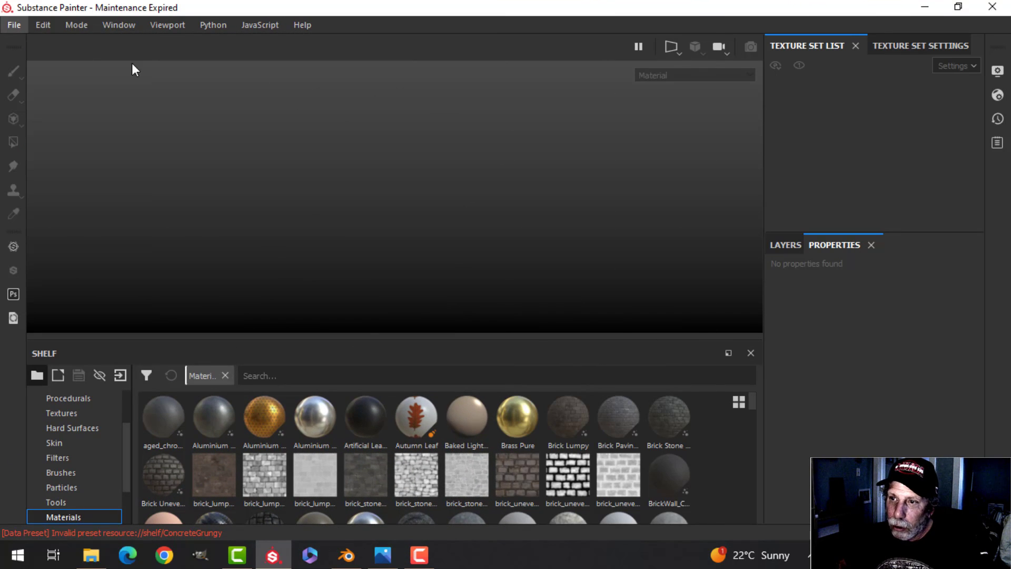
click(427, 136)
click(426, 159)
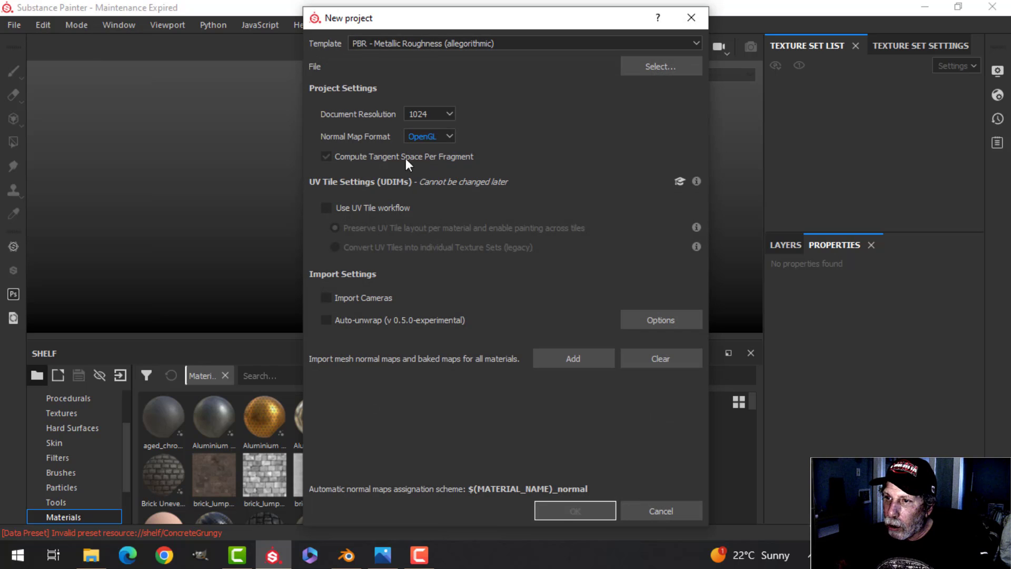
click(646, 74)
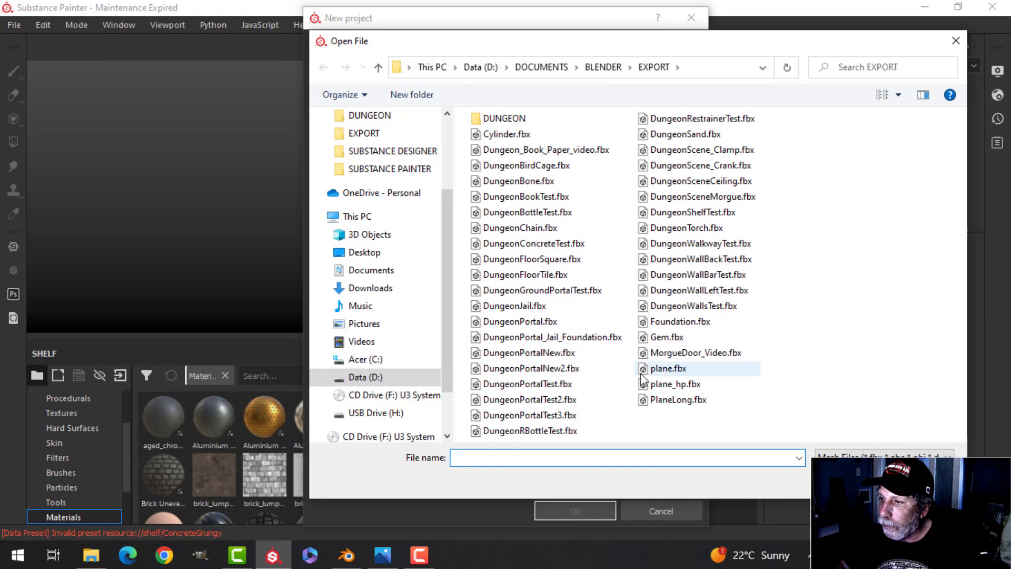
click(690, 352)
click(864, 481)
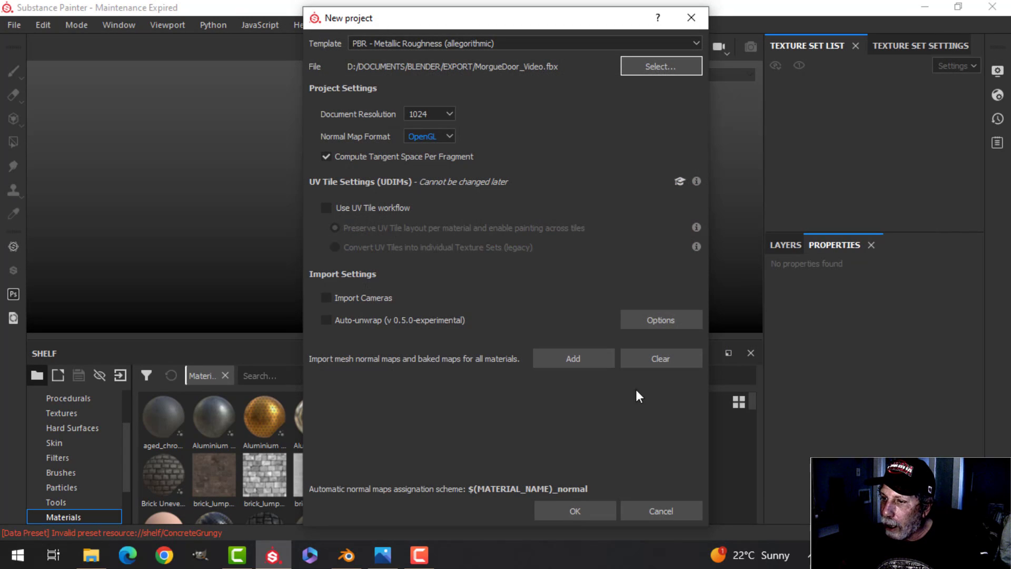
click(574, 512)
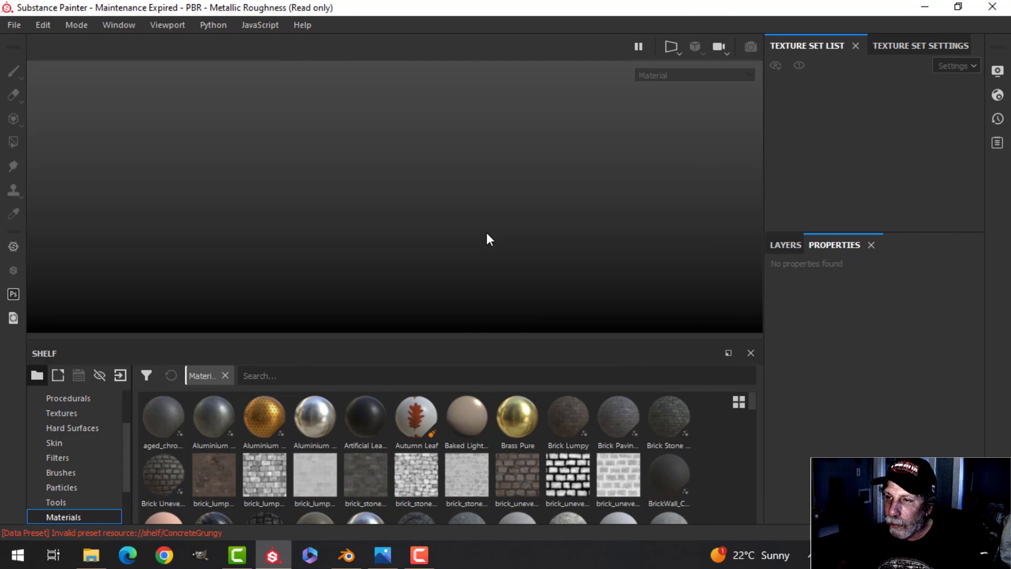
- Bake the door's mesh maps at 2048 output size
mouse_move(480, 232)
alt+mouse_down()
mouse_move(399, 237)
mouse_move(481, 216)
mouse_move(467, 225)
mouse_move(495, 232)
alt+mouse_up()
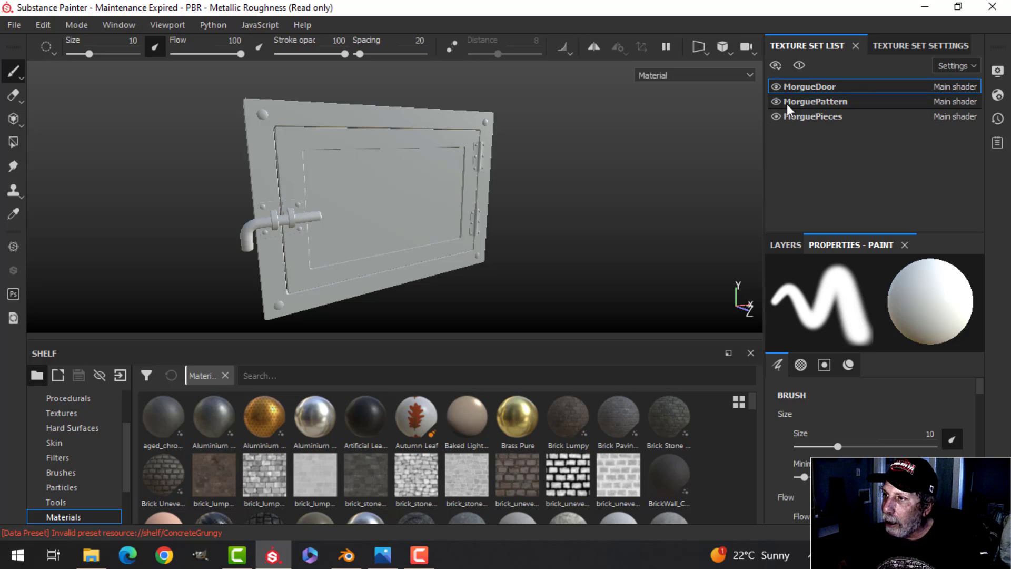
click(898, 47)
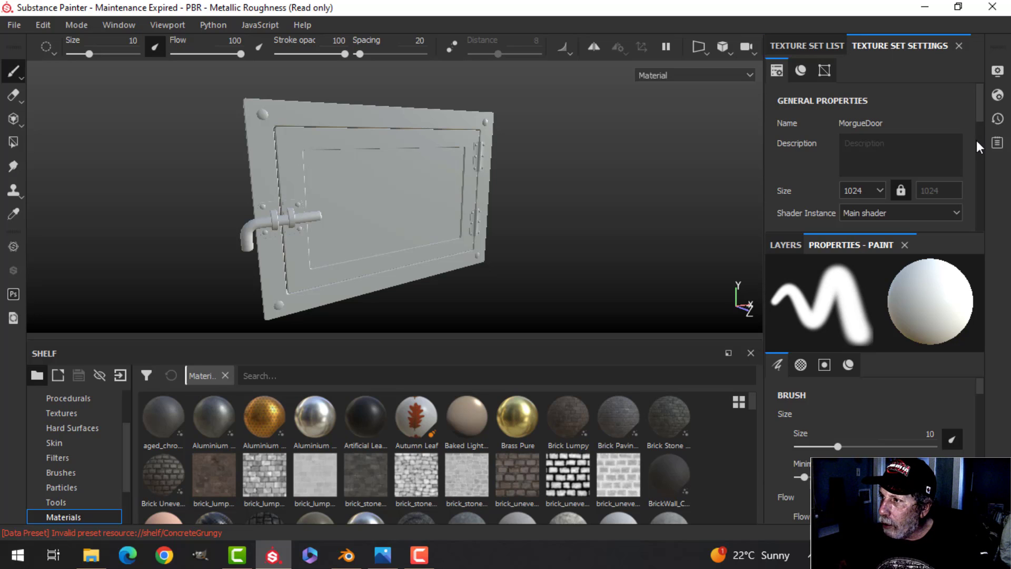
drag(978, 99, 978, 178)
click(895, 159)
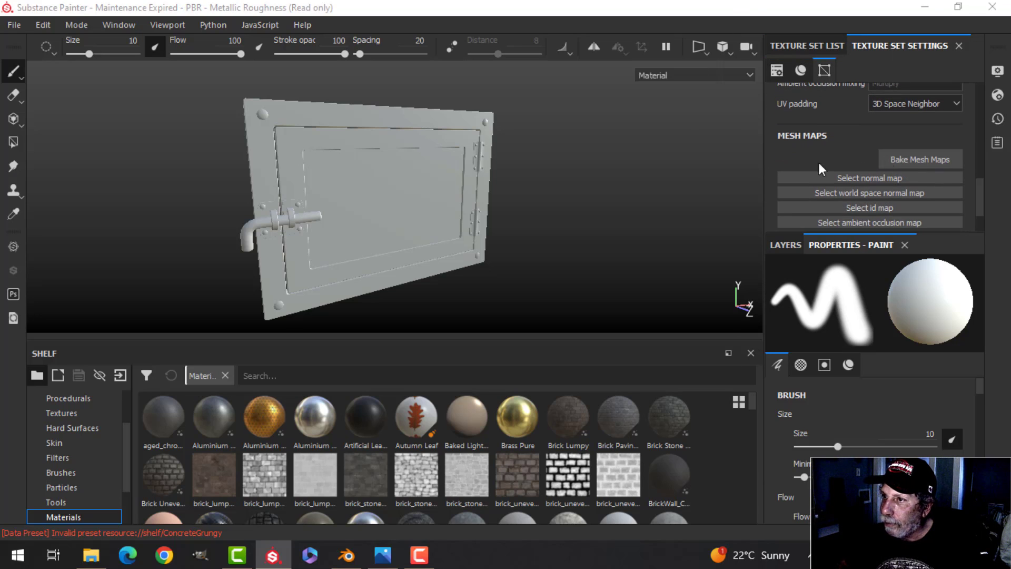
click(513, 73)
click(483, 141)
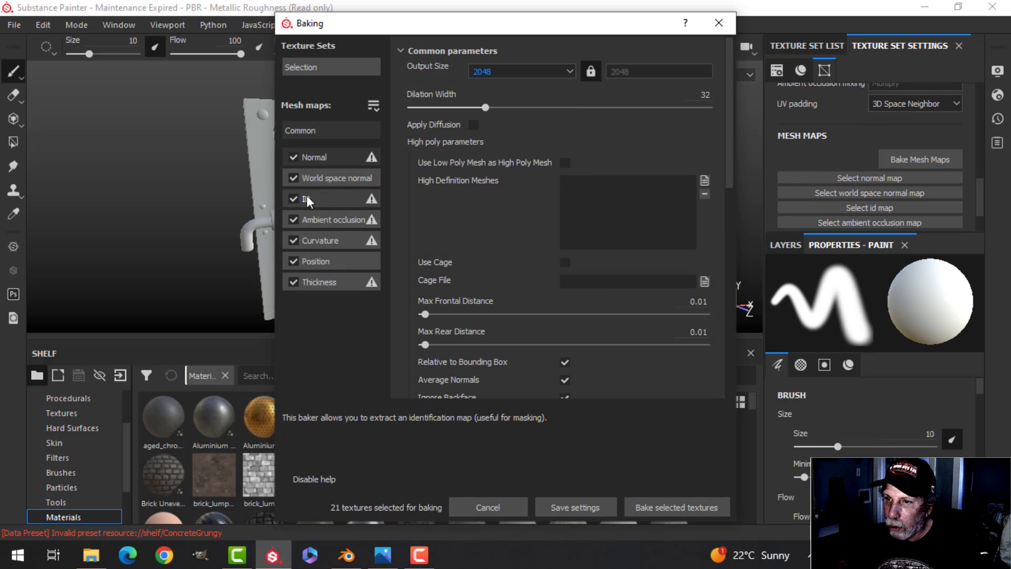
click(688, 505)
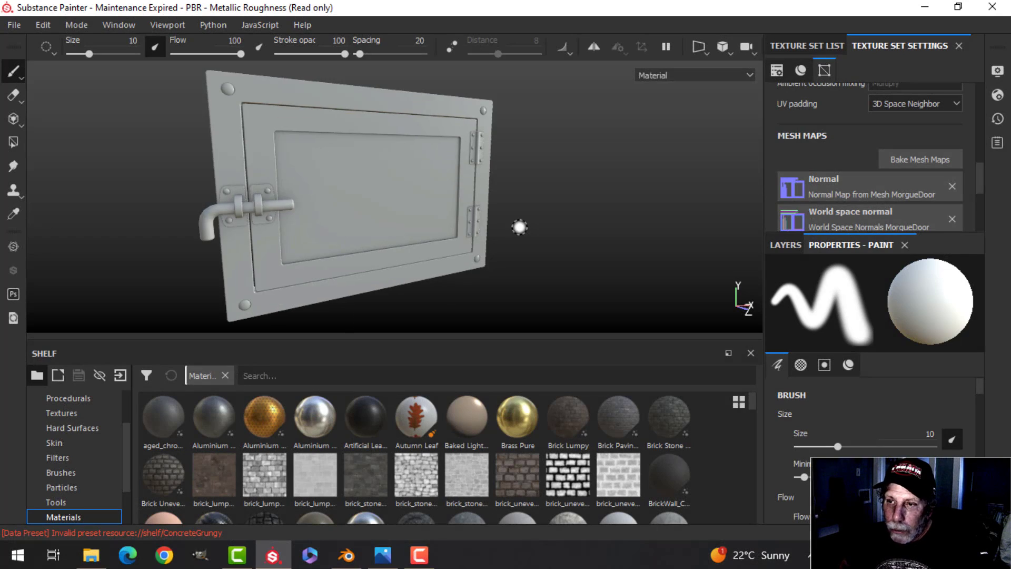
- Delete the default Layer 1 from the MorgueDoor texture set
alt+drag(519, 227, 492, 222)
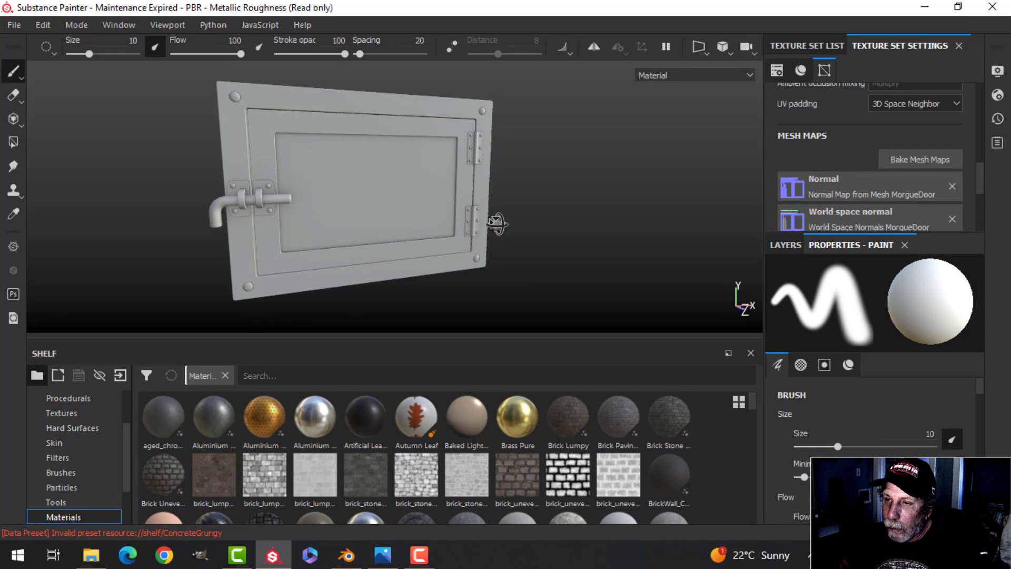
mouse_move(496, 222)
alt+middle_down()
mouse_move(451, 242)
mouse_move(472, 229)
alt+middle_up()
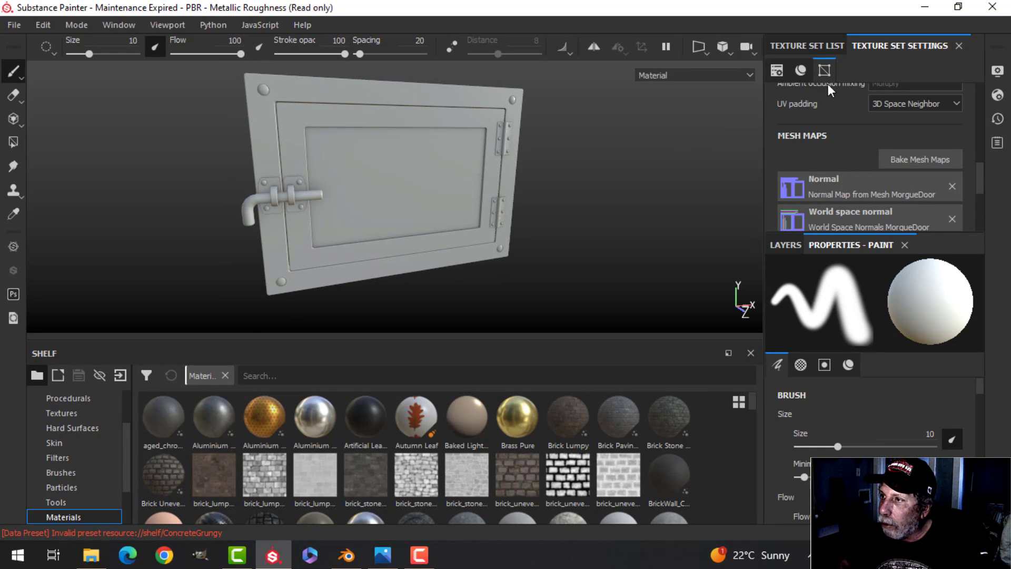
click(784, 245)
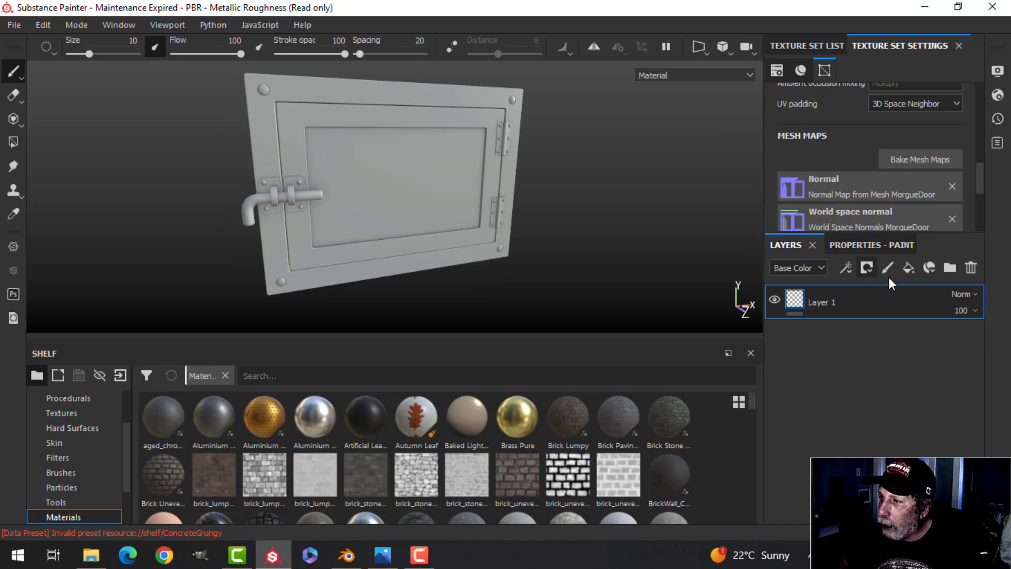
click(971, 268)
click(818, 46)
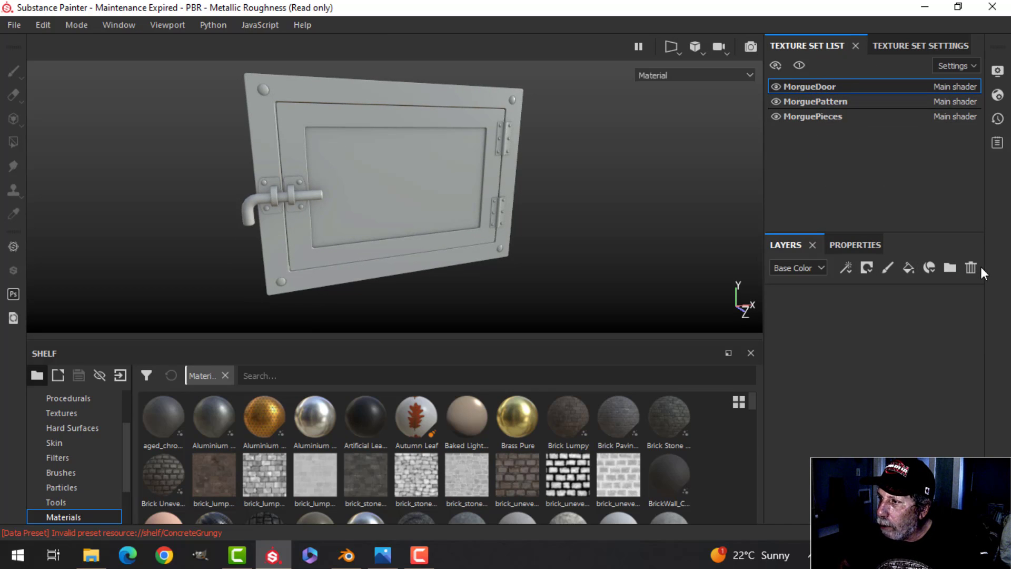
- Search smart materials for 'dun' and apply MetalDungeon to the MorgueDoor layer stack
scroll(103, 491, down, 1)
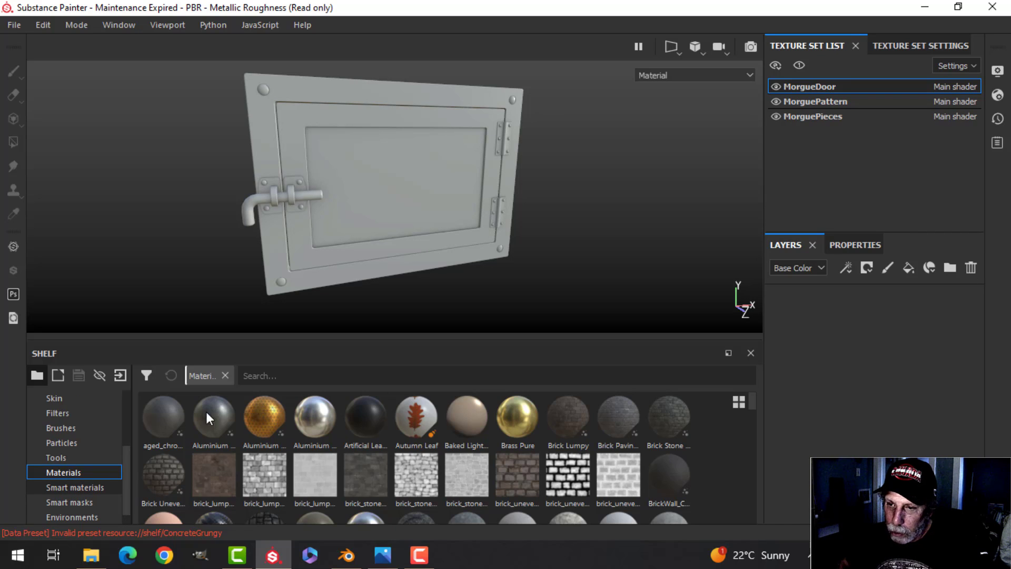
key(Down)
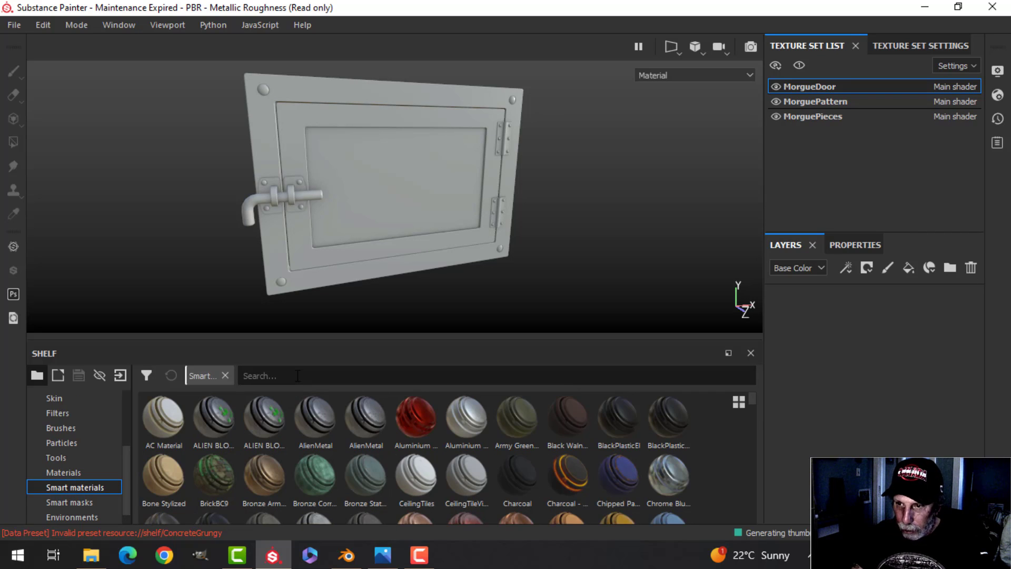
click(298, 375)
text(dun)
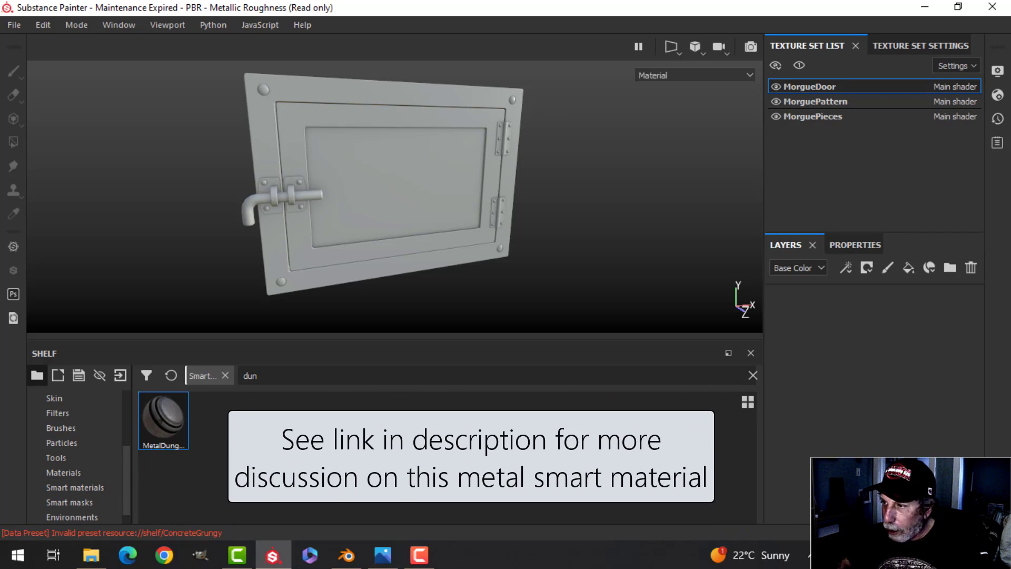
drag(164, 419, 792, 377)
scroll(389, 220, up, 3)
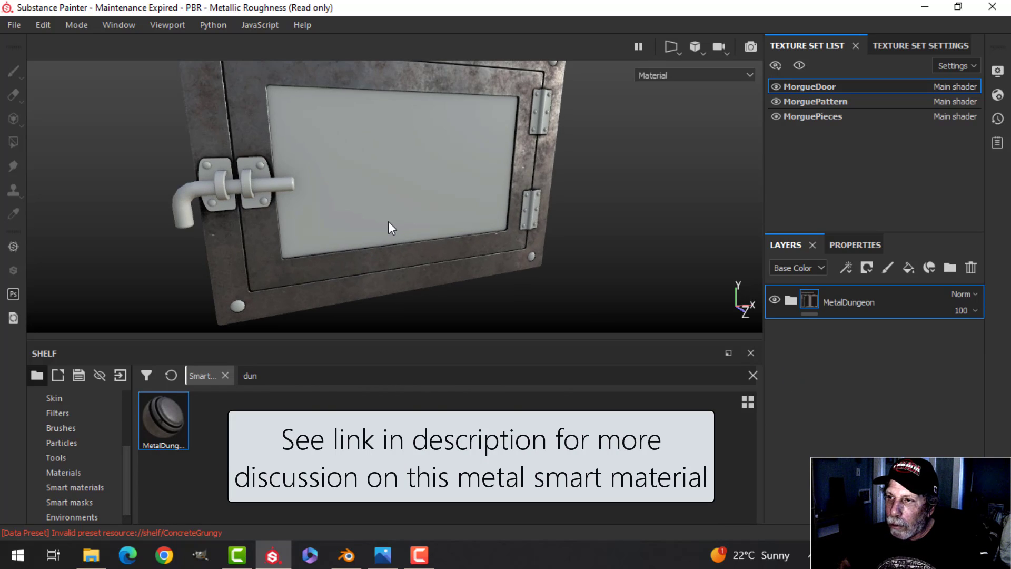
alt+drag(388, 221, 411, 208)
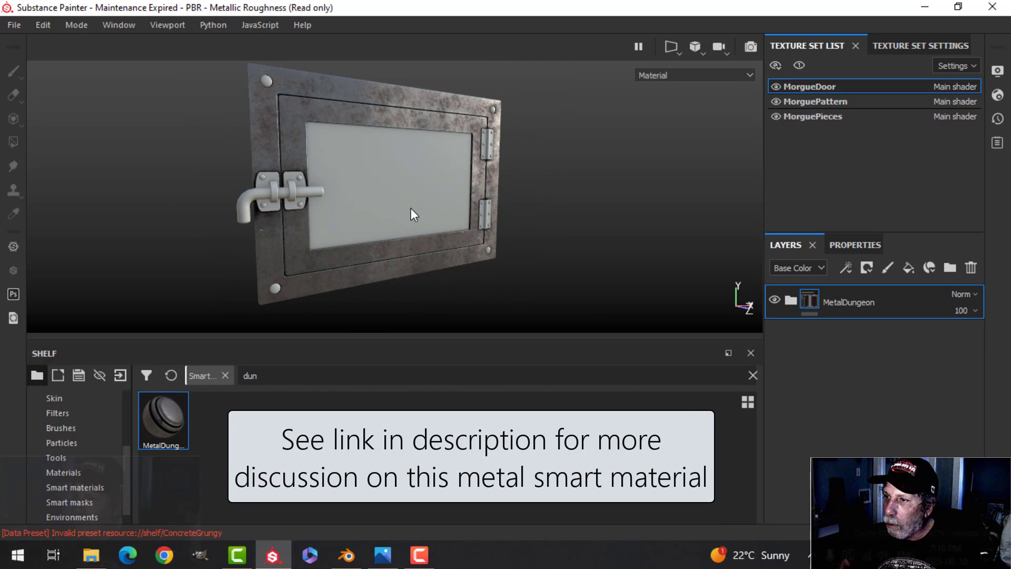
- Expand the MetalDungeon folder, review its base metal fill settings, then collapse it
click(790, 298)
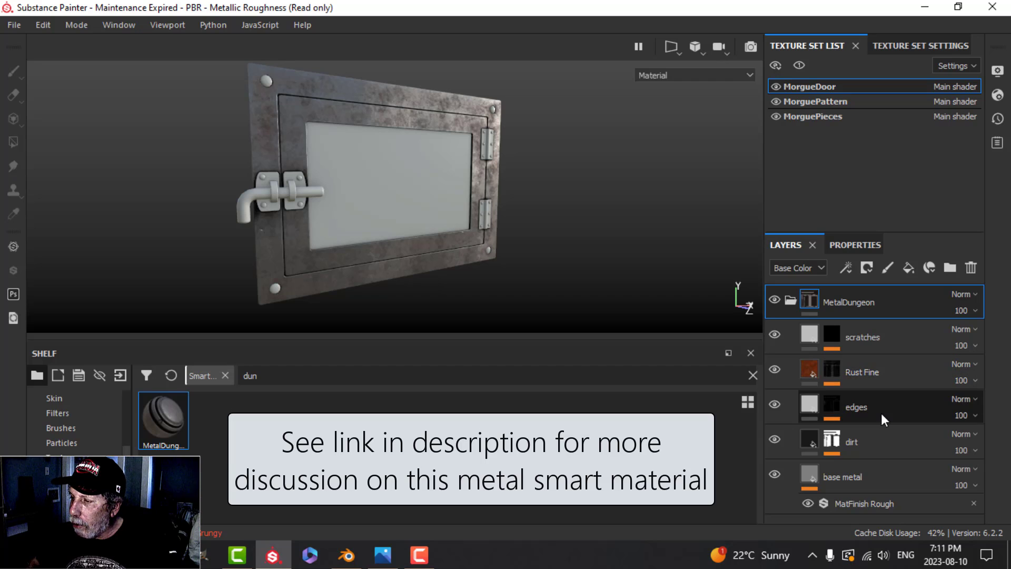
click(814, 478)
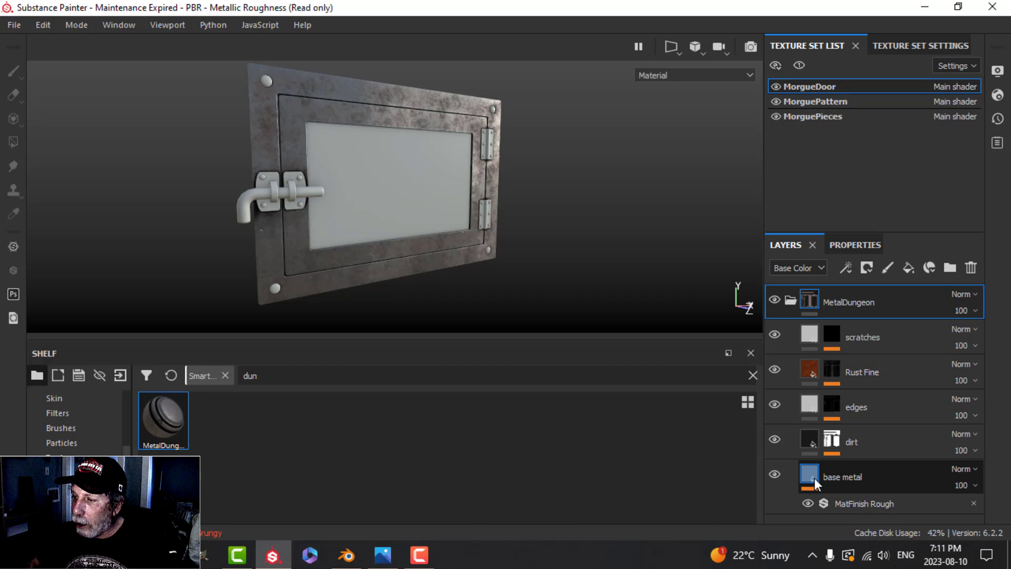
click(858, 437)
scroll(888, 460, down, 4)
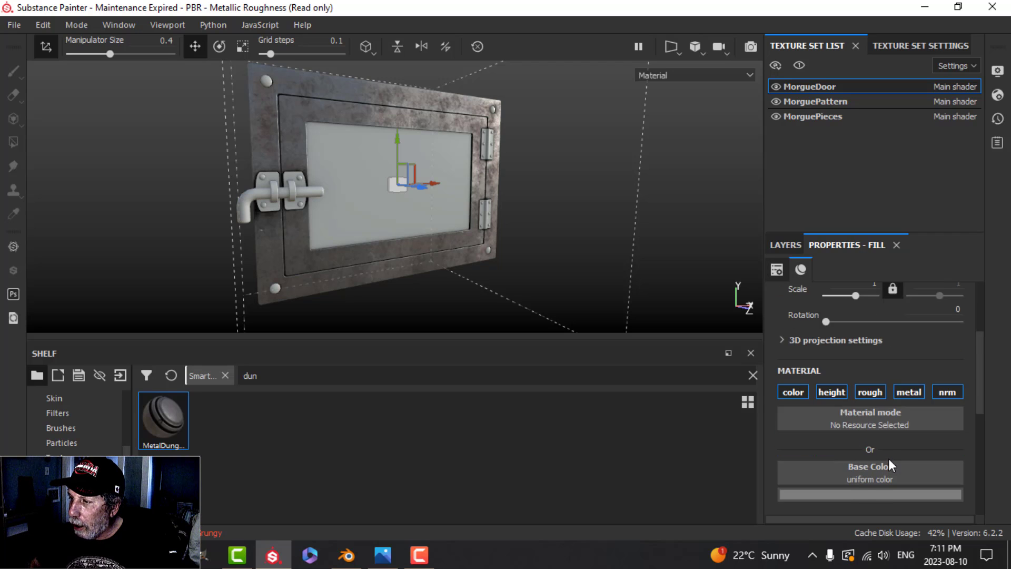
scroll(882, 401, up, 4)
scroll(879, 438, down, 6)
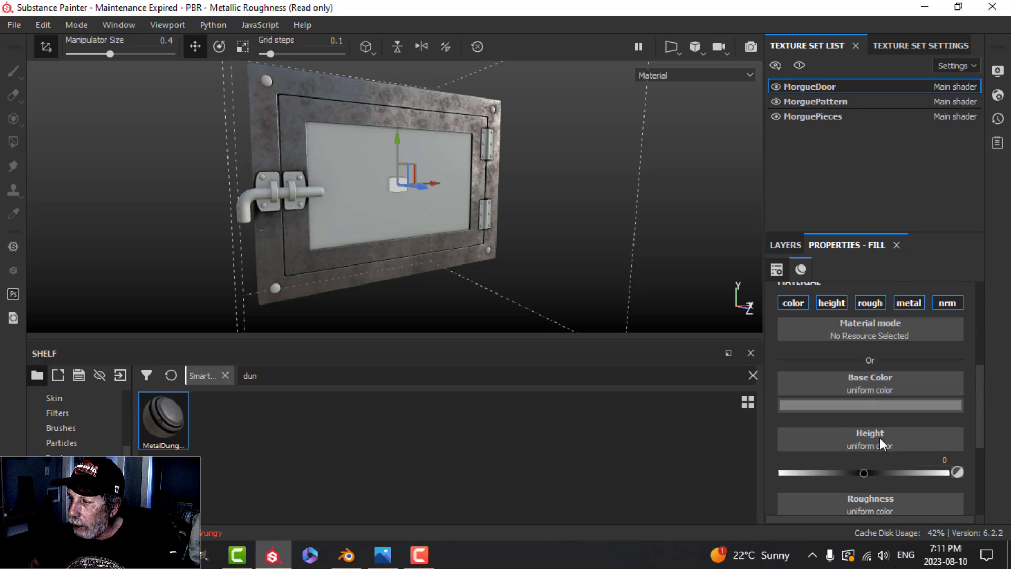
scroll(890, 404, down, 1)
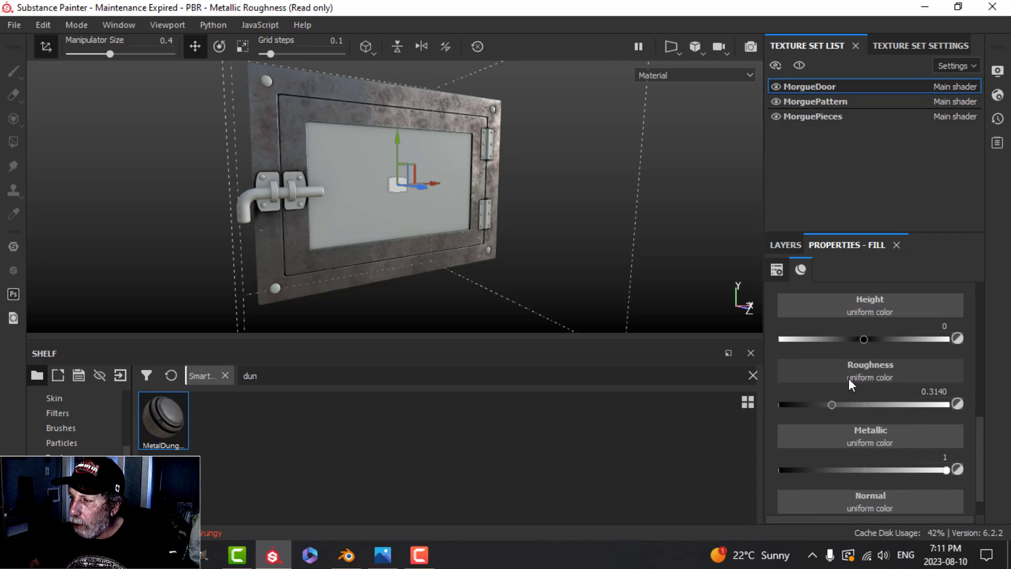
scroll(852, 431, down, 1)
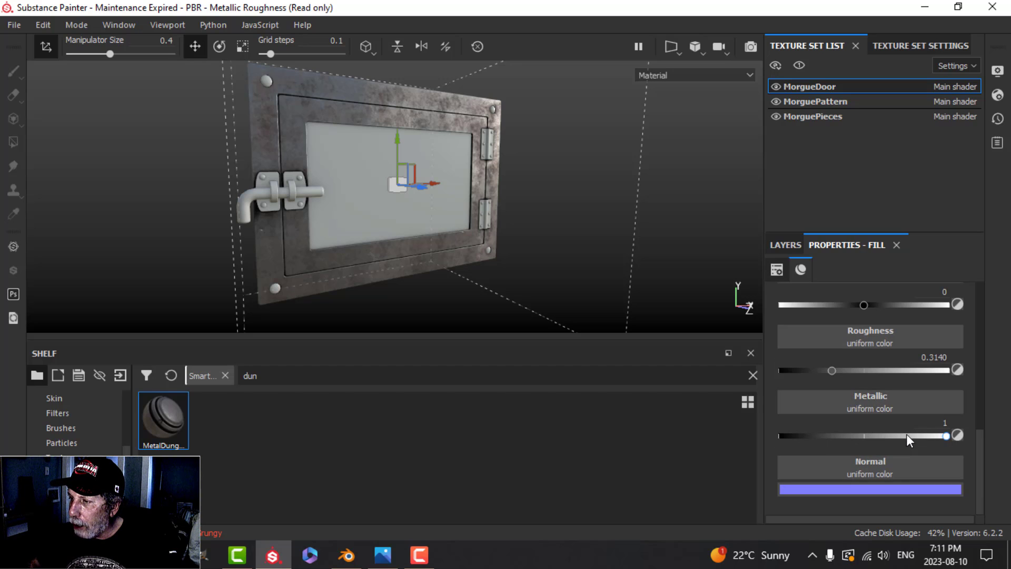
scroll(902, 429, up, 5)
click(787, 245)
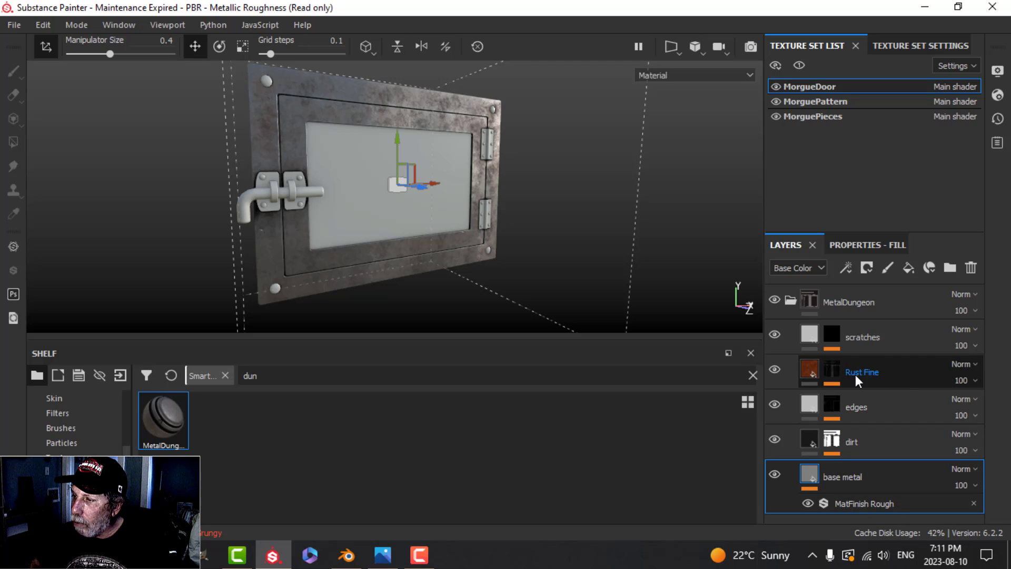
click(790, 302)
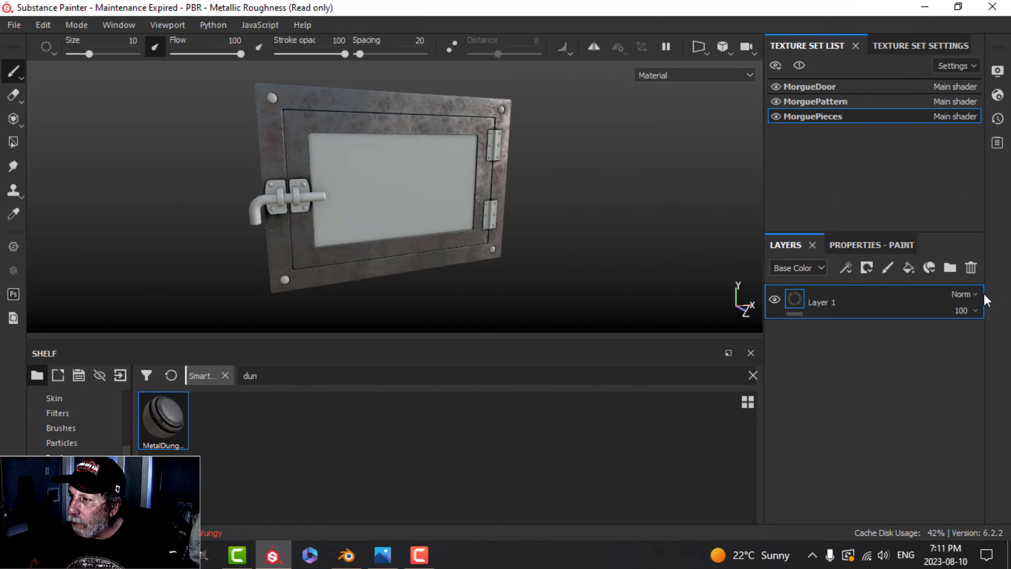
- Replace MorguePieces' default layer with the MetalDungeon smart material
click(971, 266)
drag(163, 421, 780, 316)
scroll(397, 250, up, 3)
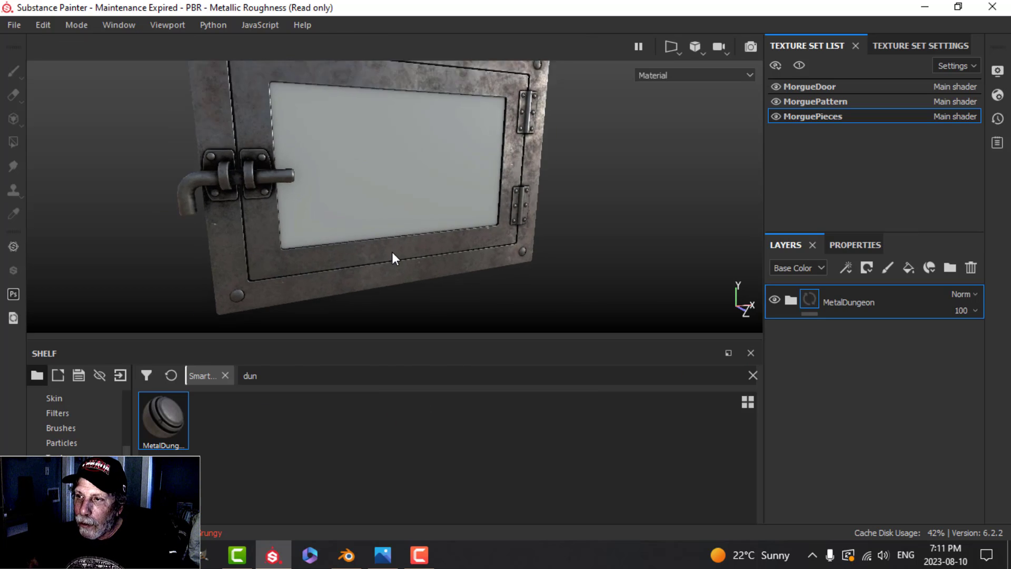
scroll(395, 255, down, 3)
alt+drag(395, 255, 463, 240)
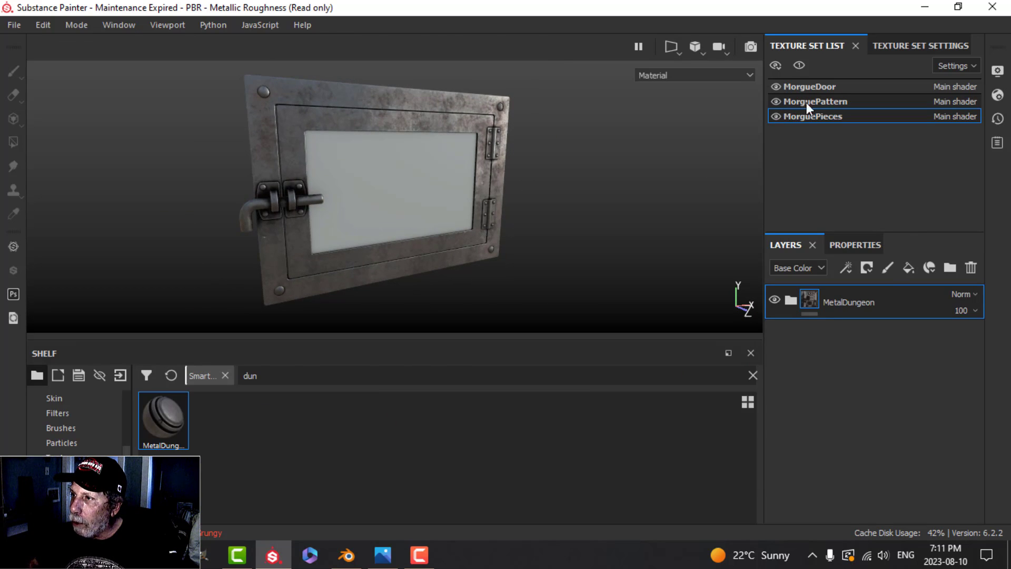
- Replace MorguePattern's default layer with MetalDungeon and view the whole door
click(808, 103)
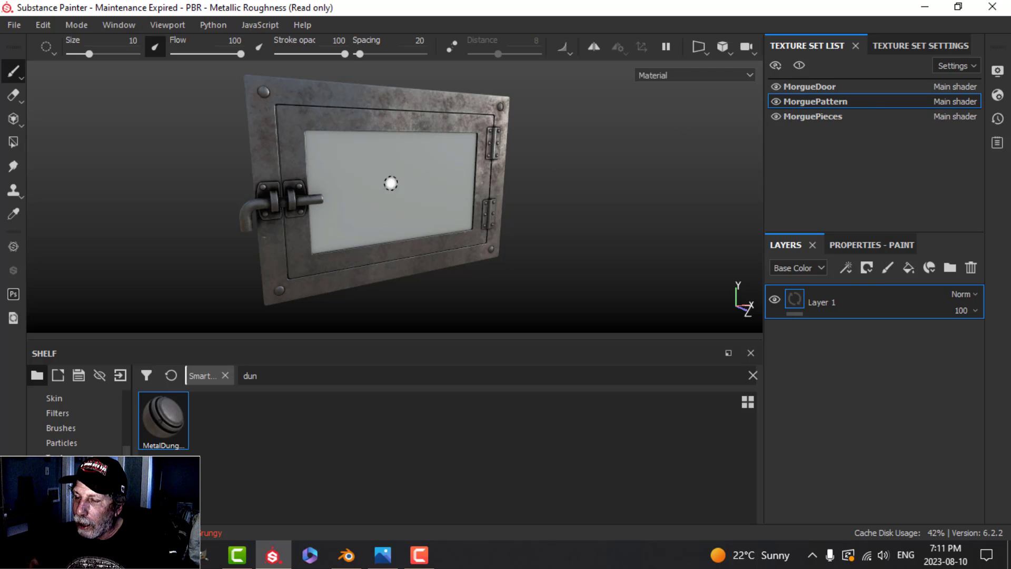
click(970, 269)
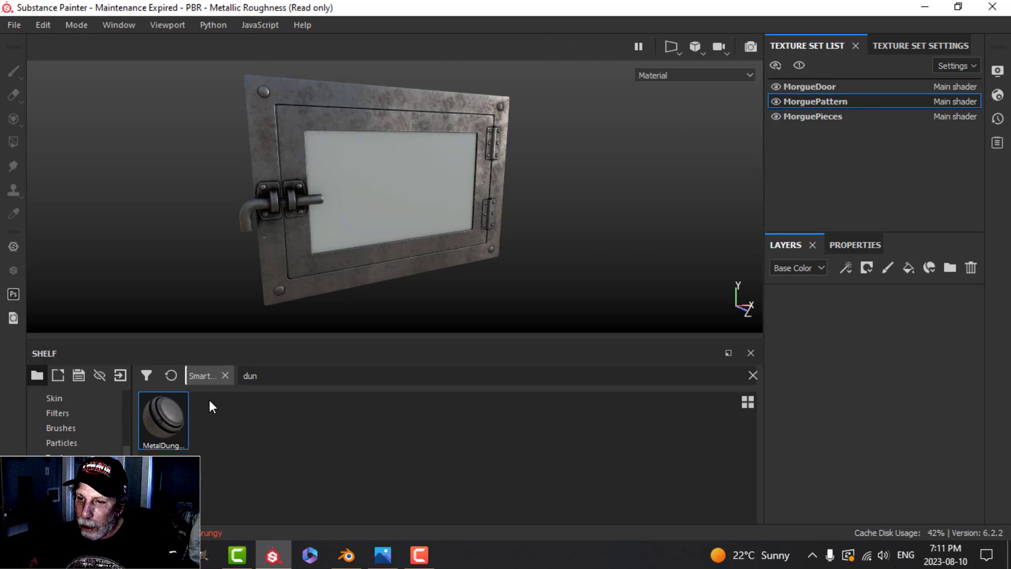
drag(166, 418, 802, 316)
scroll(548, 233, up, 2)
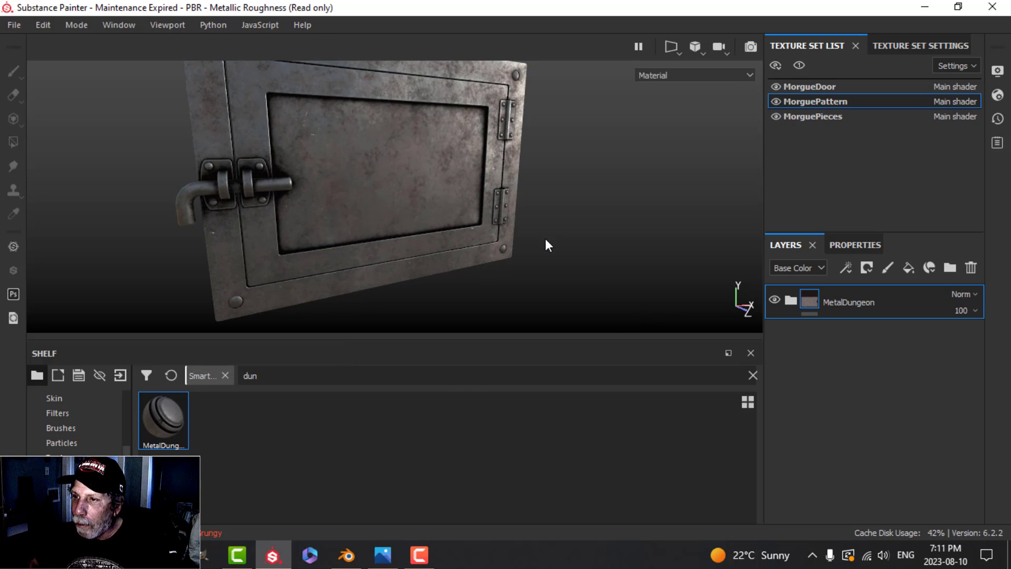
alt+drag(519, 246, 445, 209)
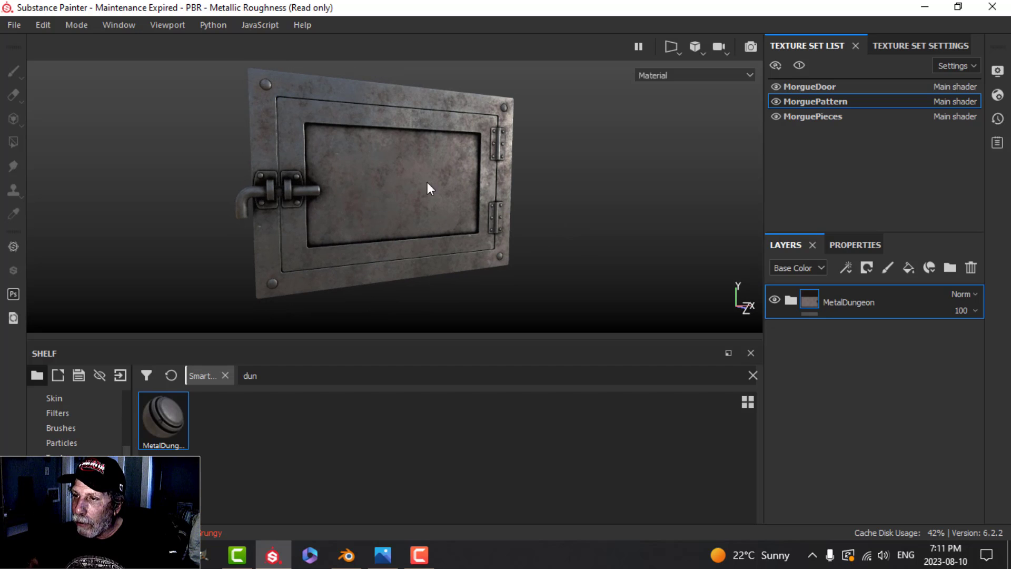
- Add a fill layer above MetalDungeon with a black mask holding a 0.5 grayscale fill effect
click(908, 268)
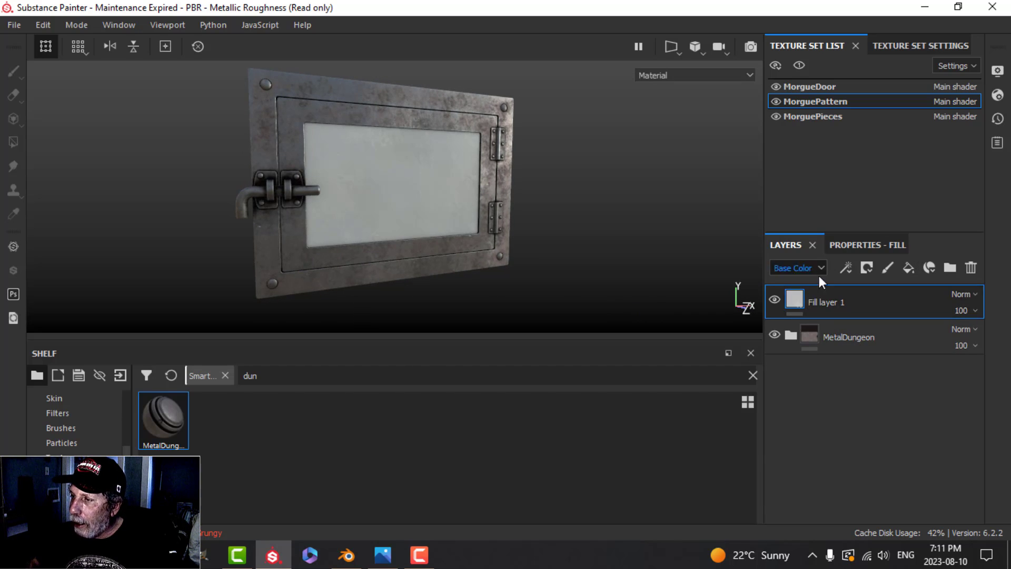
click(866, 267)
click(880, 299)
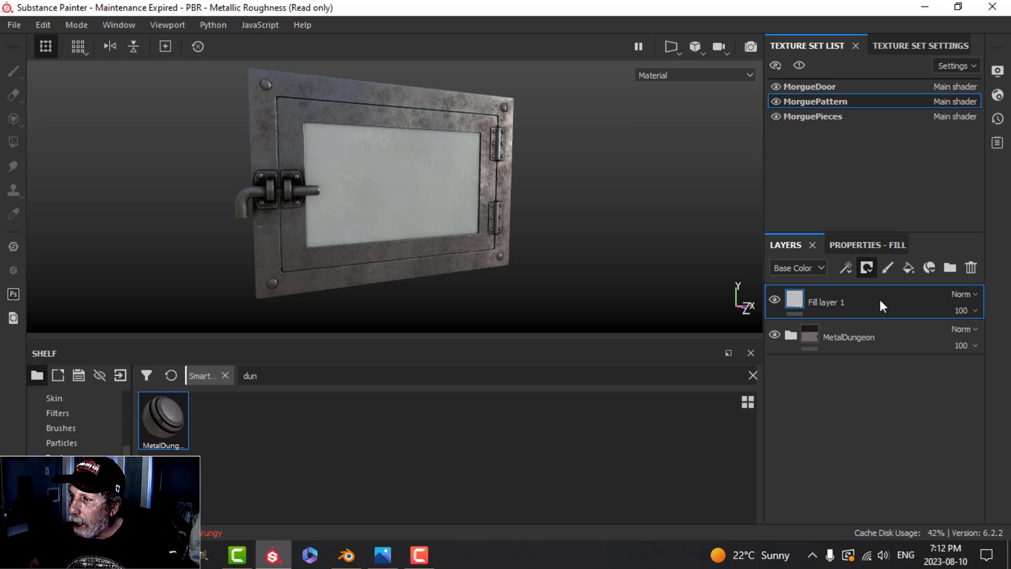
click(848, 267)
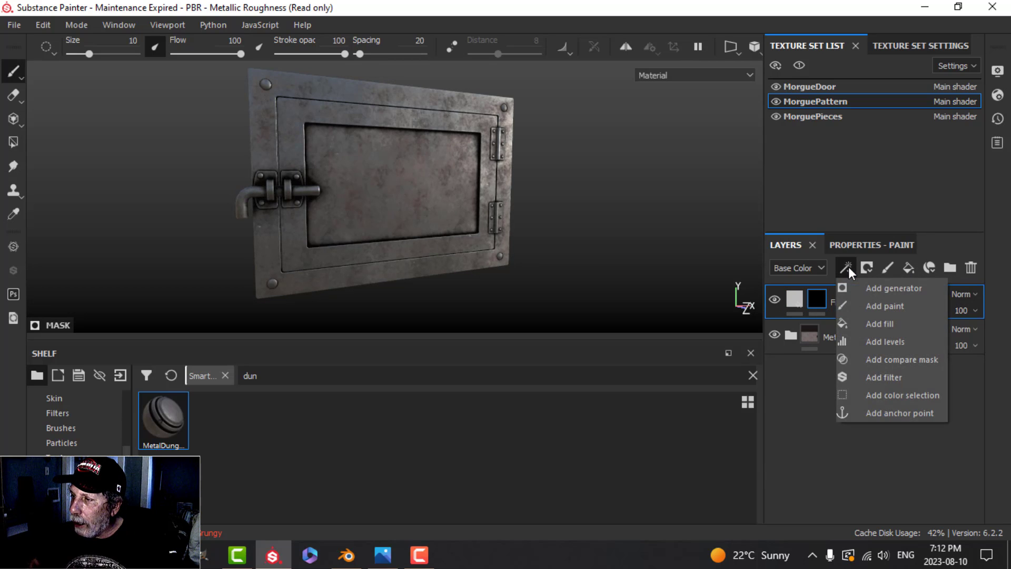
click(869, 324)
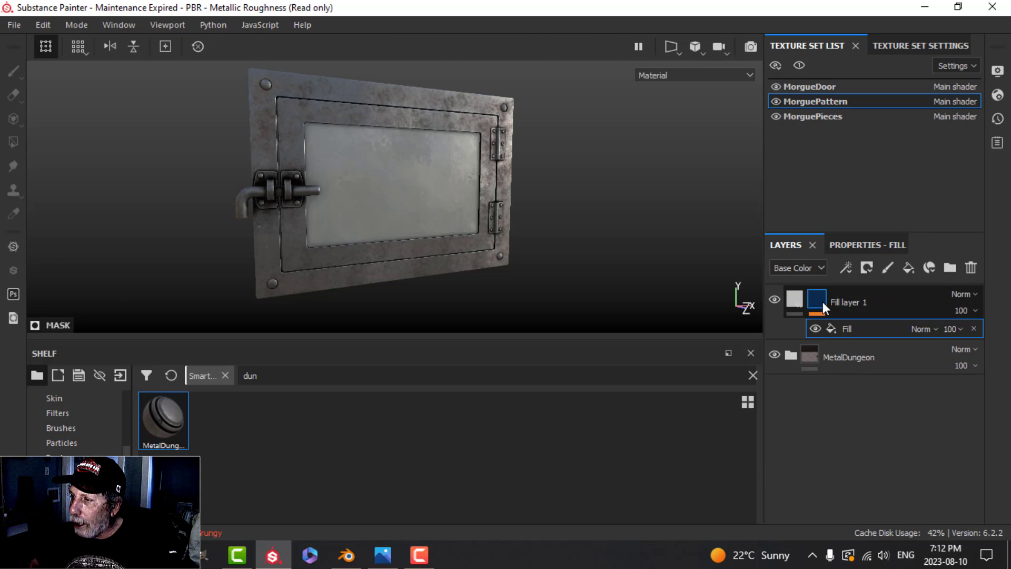
click(853, 246)
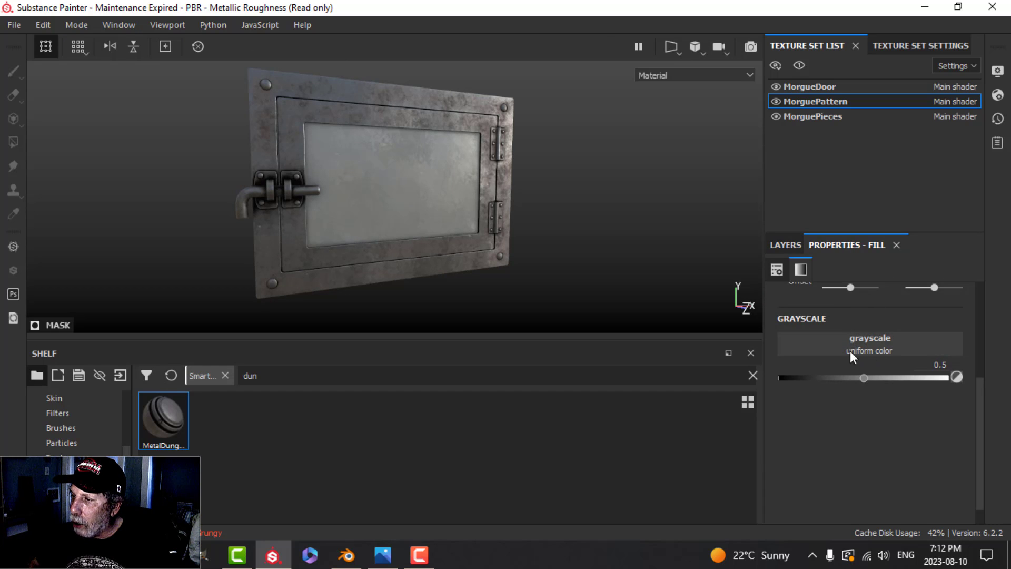
scroll(883, 348, up, 3)
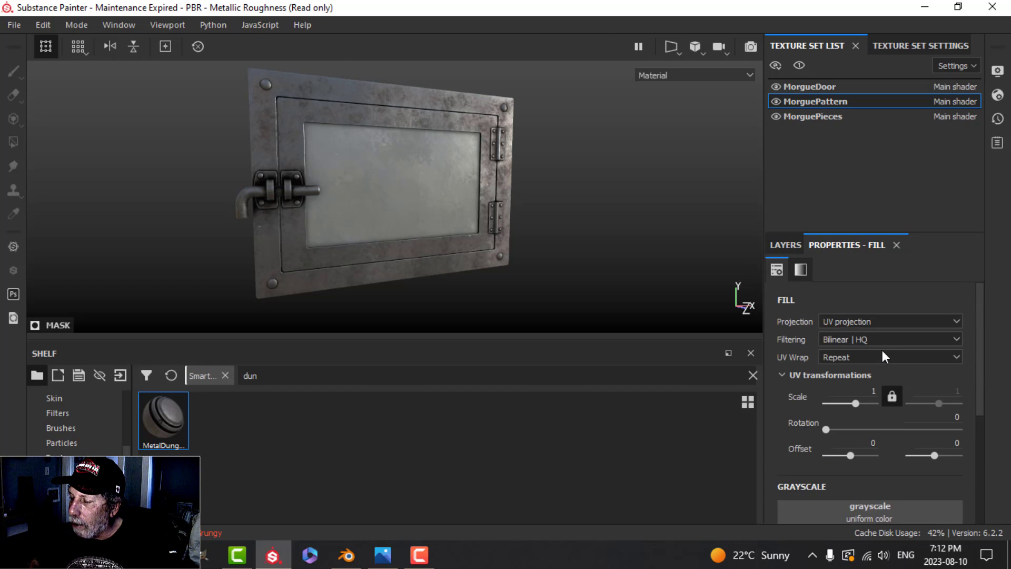
scroll(882, 356, down, 4)
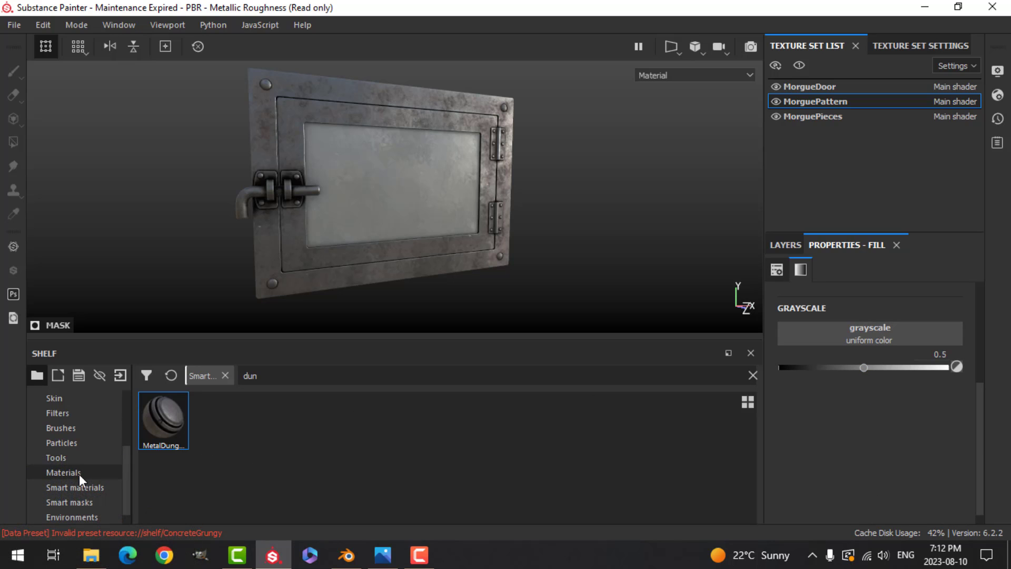
scroll(82, 475, up, 3)
click(79, 443)
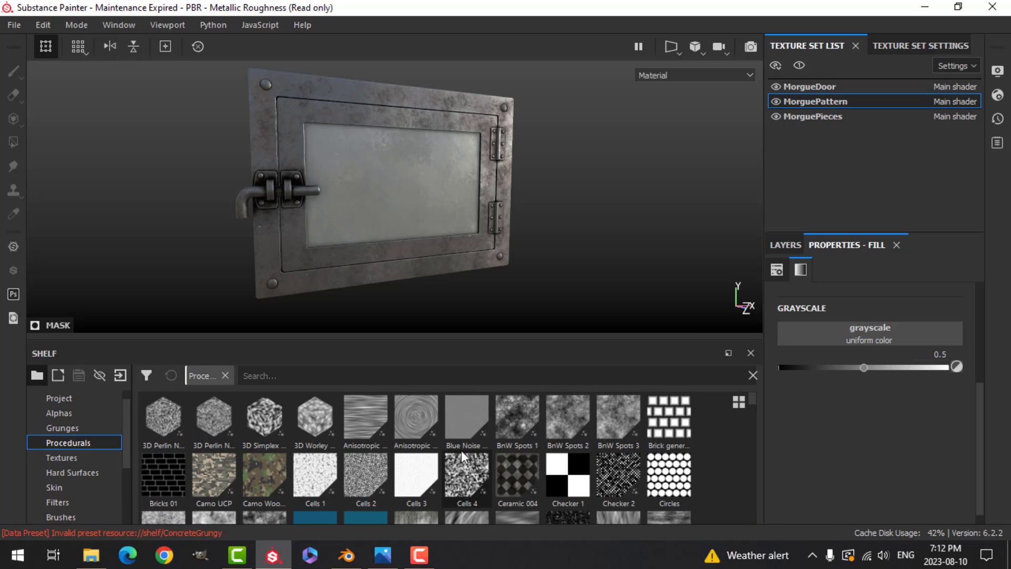
- Search 'fabric medieval py' and drop Fabric Medieval Pyramid Alternate into the mask fill's grayscale slot
click(289, 376)
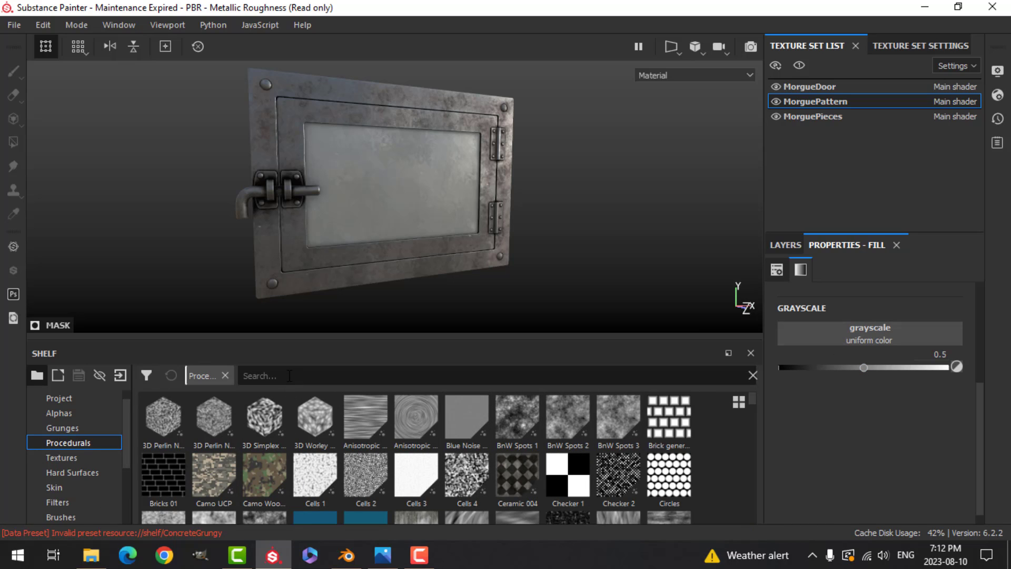
text(fabric)
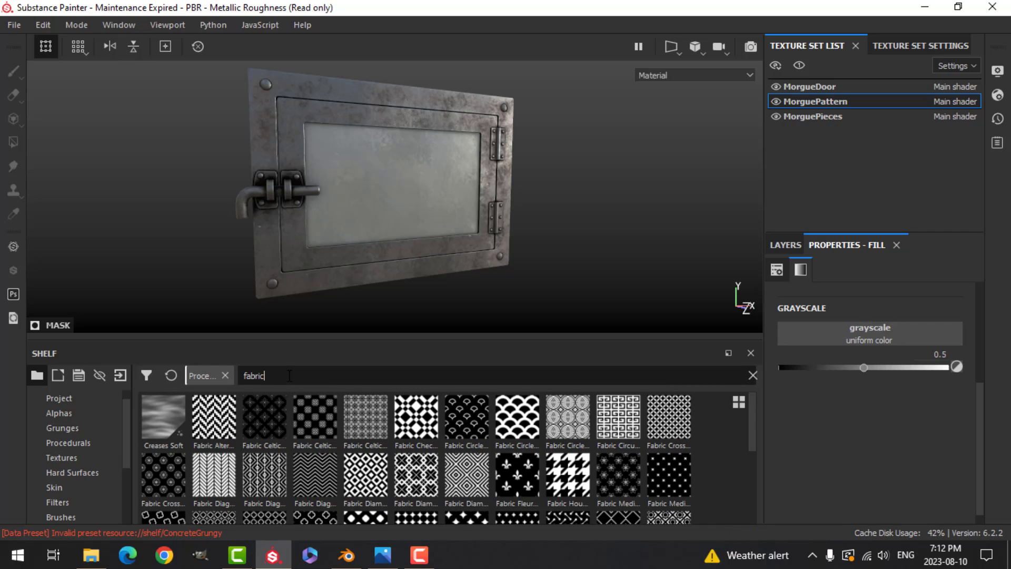
text( me)
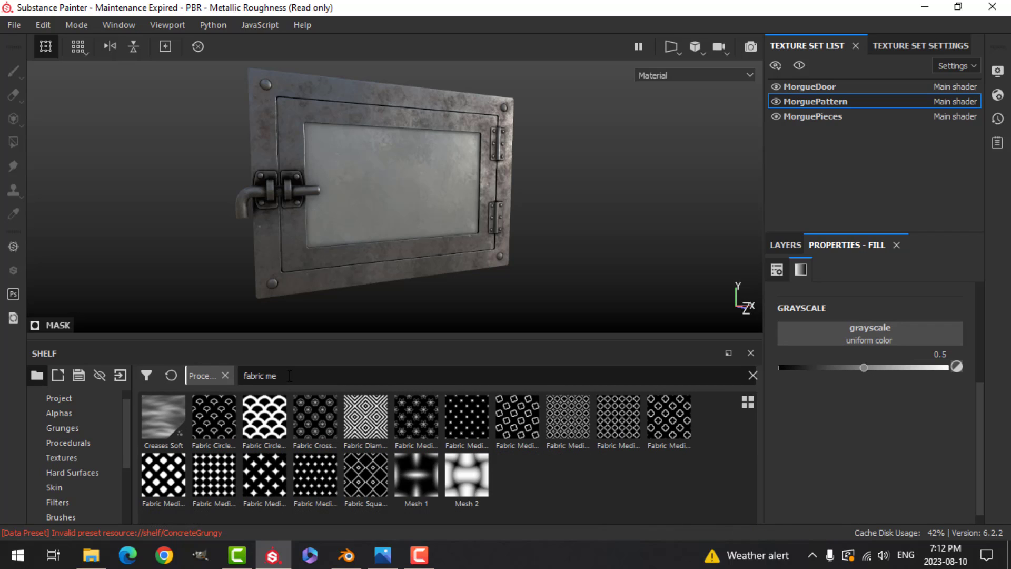
text(dieval)
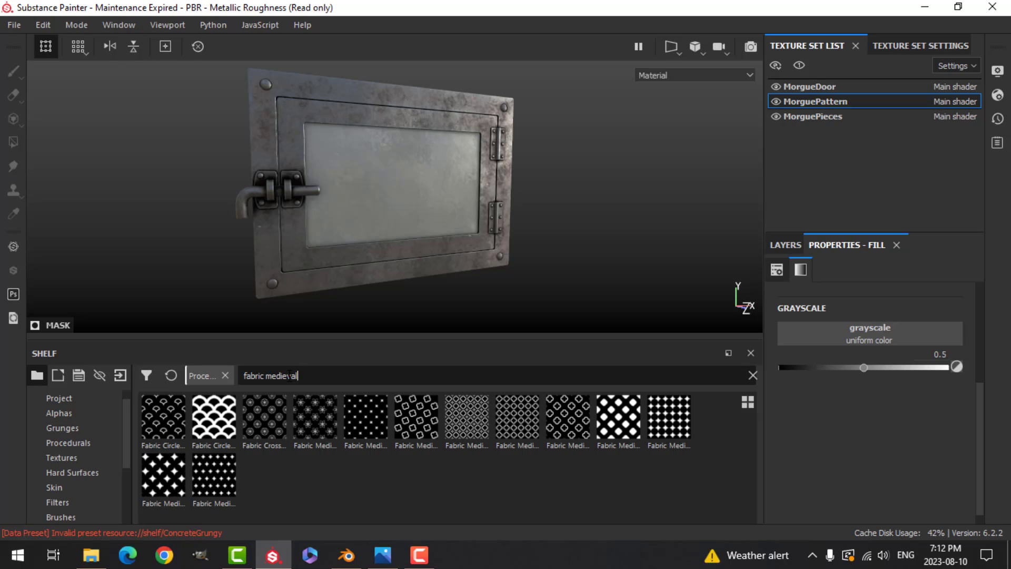
text( pyr)
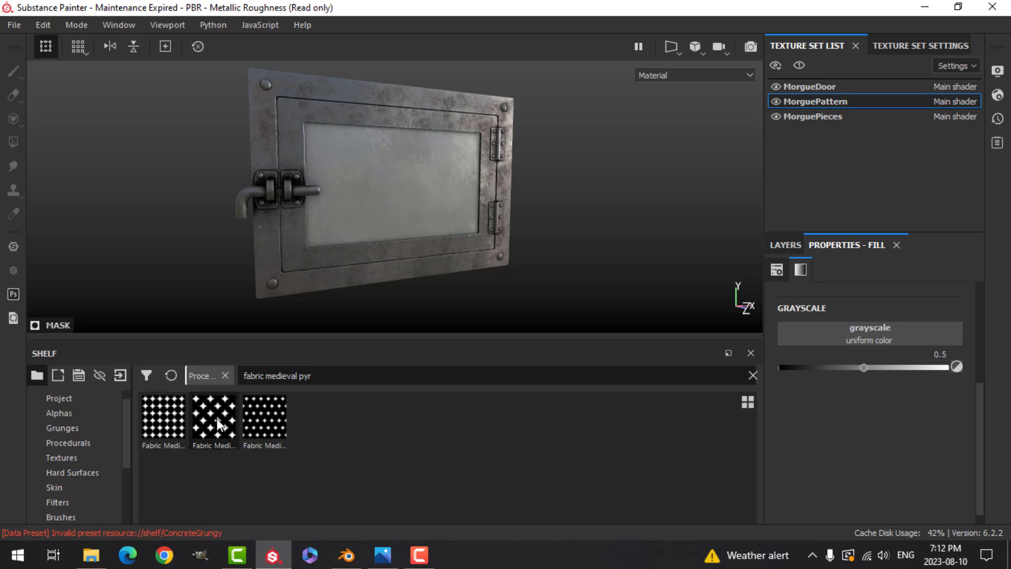
mouse_move(216, 423)
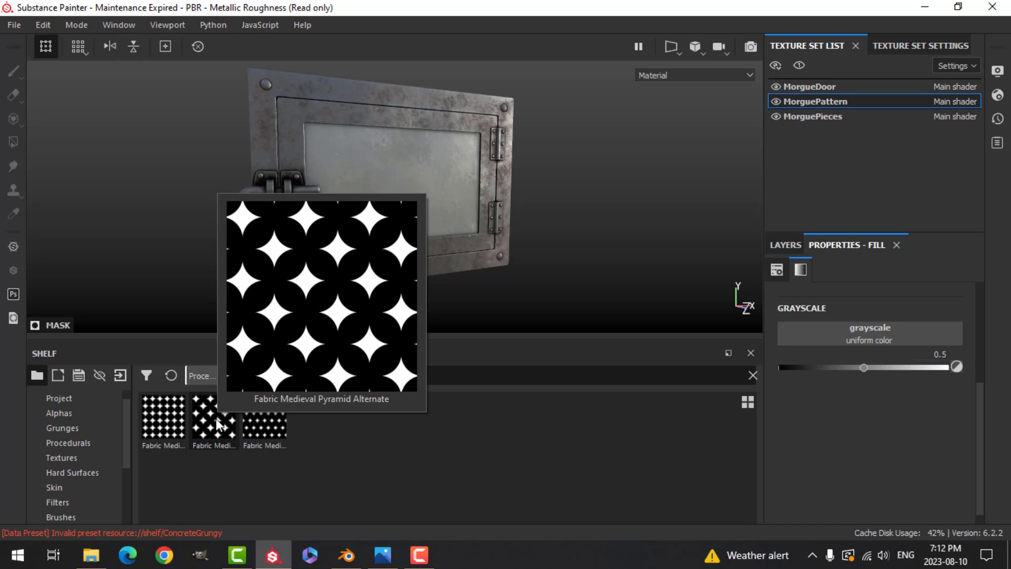
drag(216, 423, 873, 336)
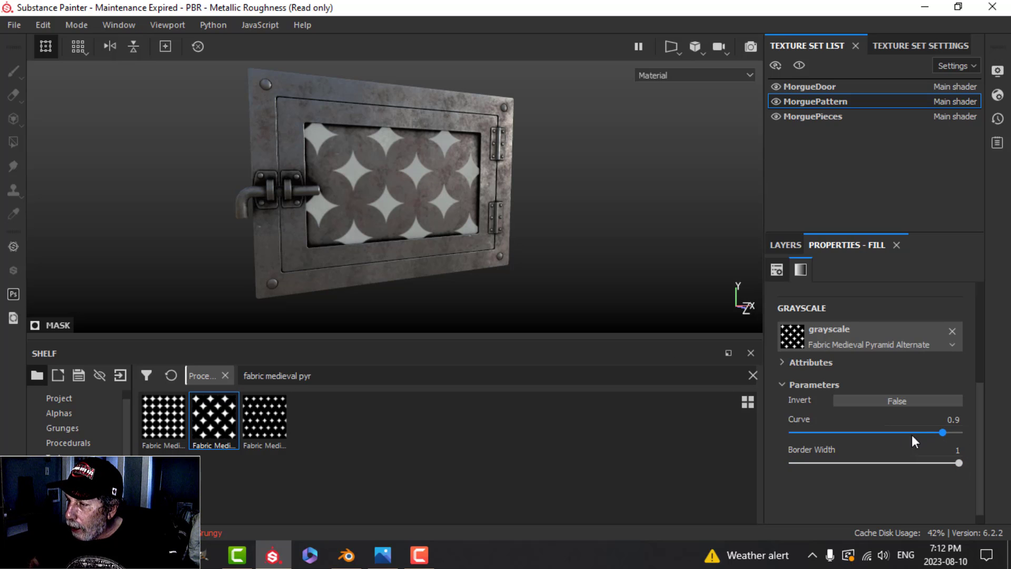
- Set the pattern Curve to 0.03 and use Tri-planar projection at scale 9.38
click(942, 432)
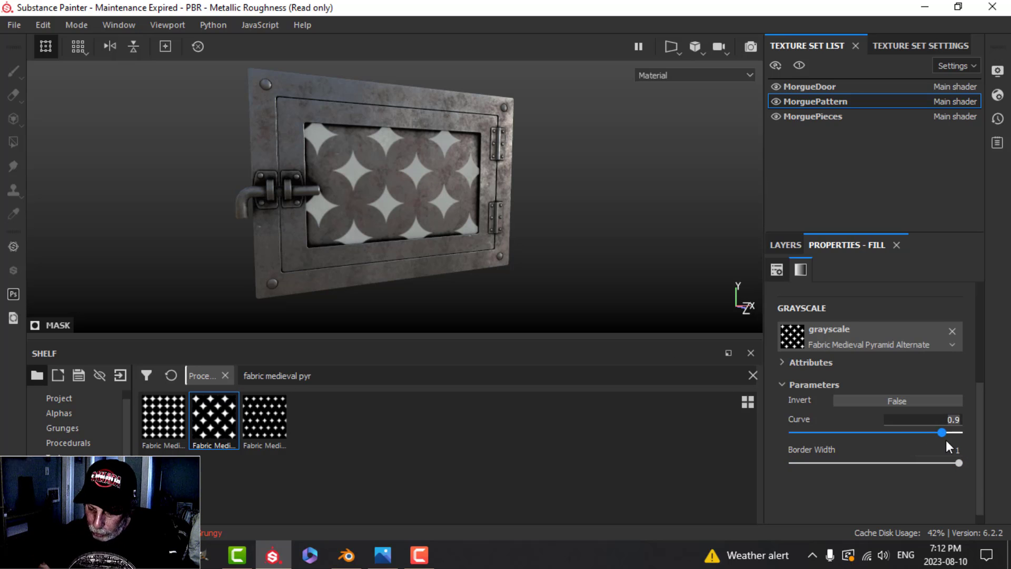
text(0.)
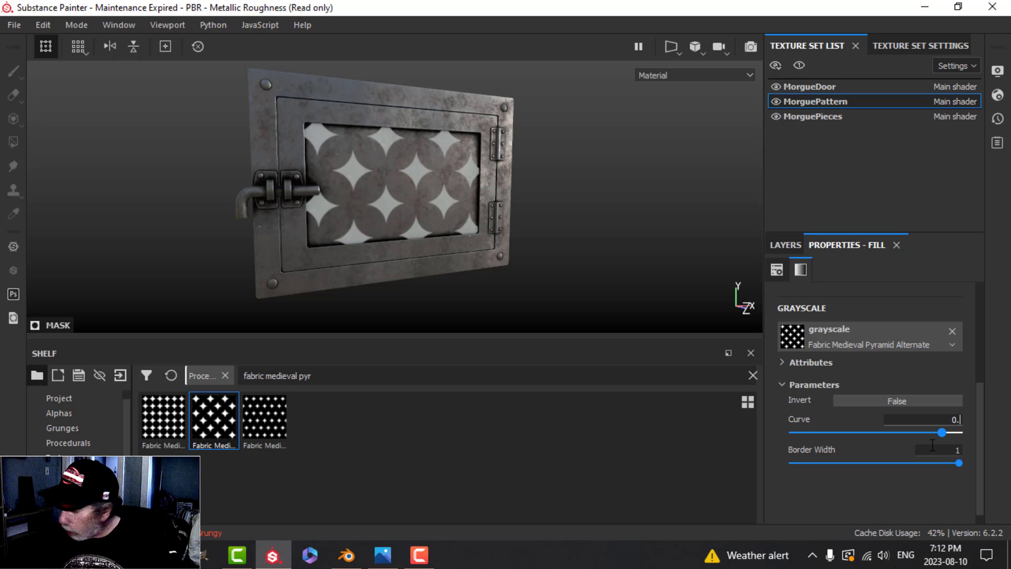
key(Return)
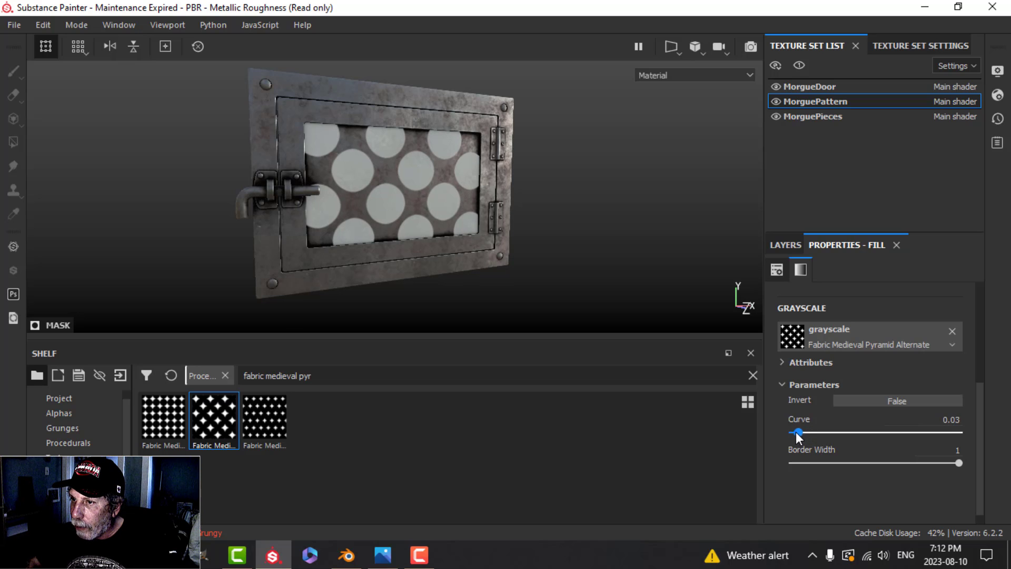
scroll(880, 393, up, 5)
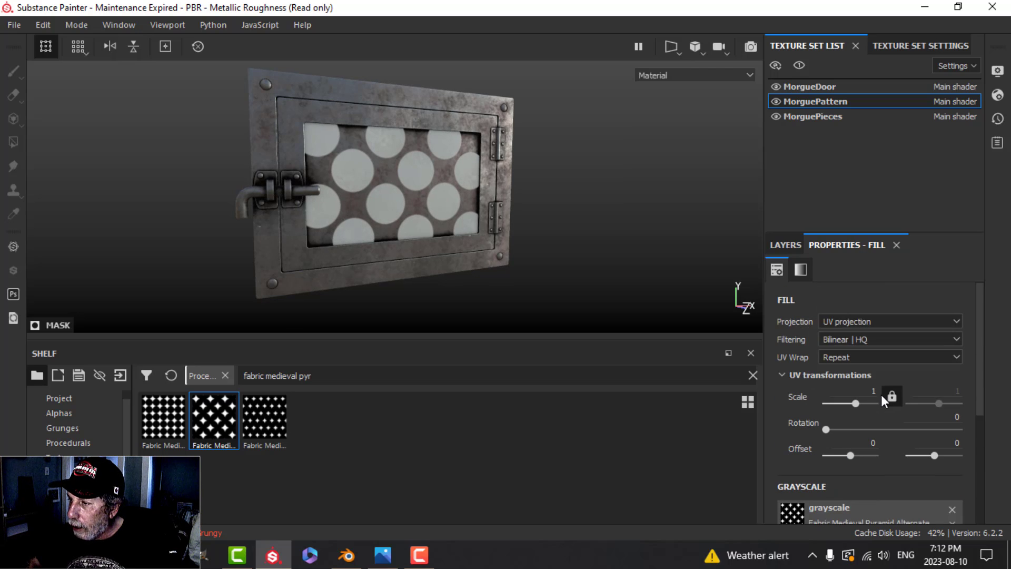
click(859, 323)
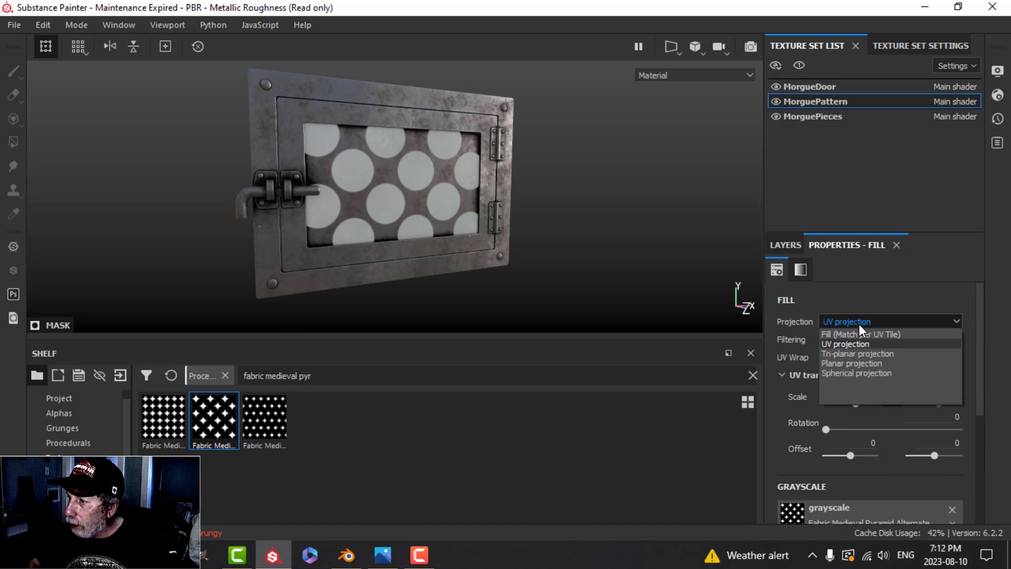
click(854, 352)
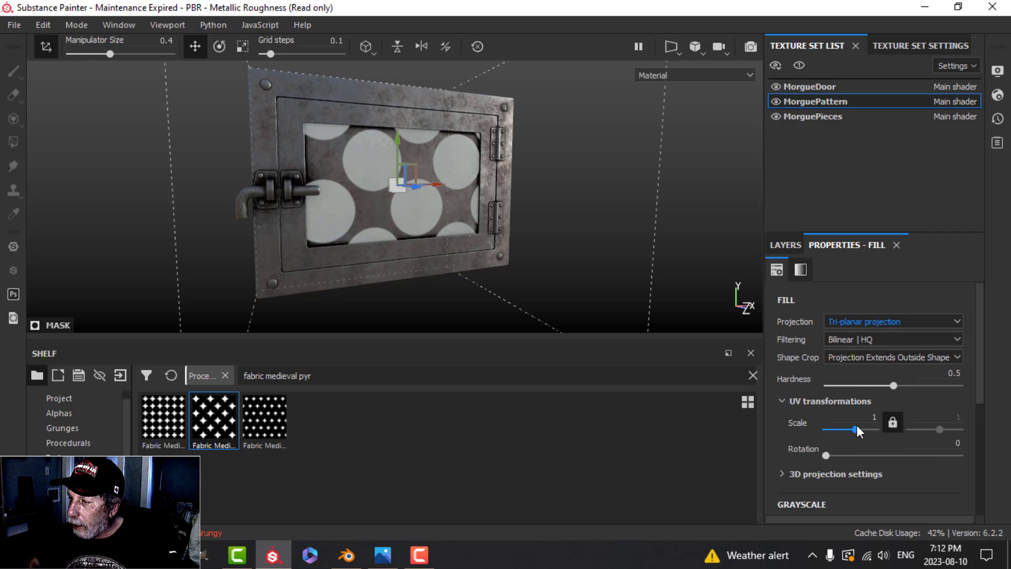
drag(854, 428, 893, 428)
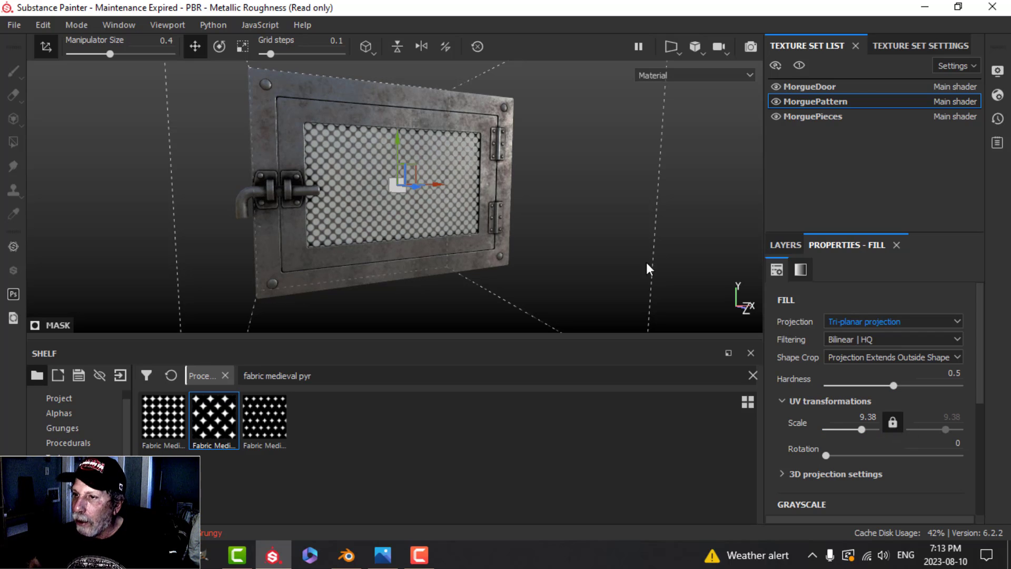
scroll(431, 221, up, 3)
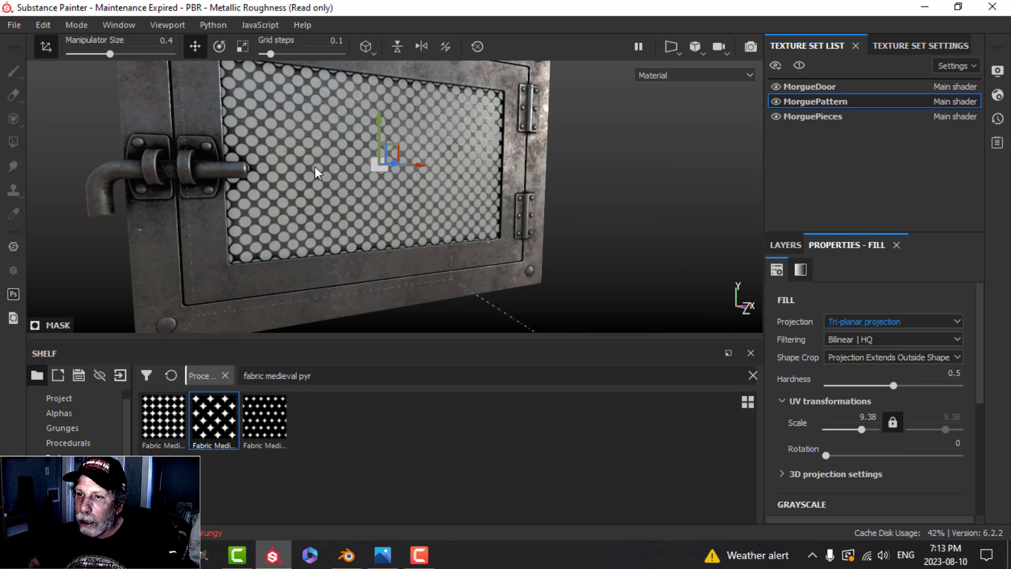
scroll(324, 236, down, 2)
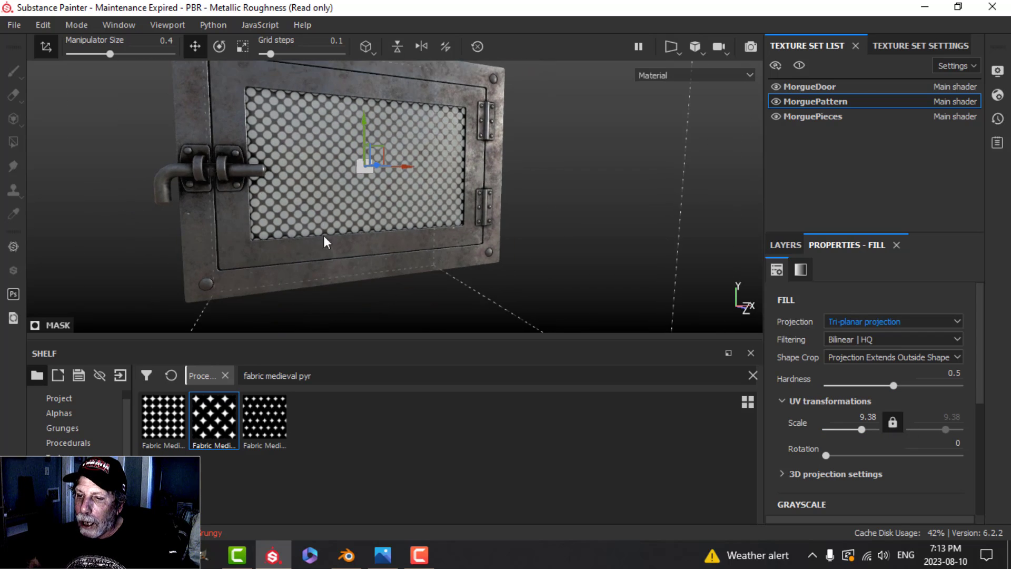
click(785, 245)
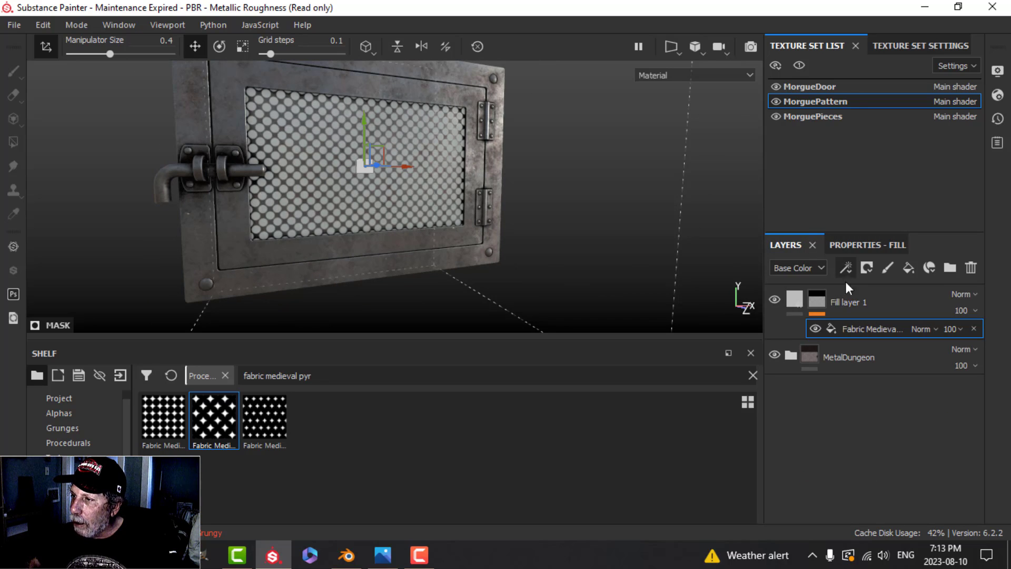
- Give Fill layer 1 height 0.2895, roughness 0.2763 and metallic 1
click(795, 302)
click(854, 245)
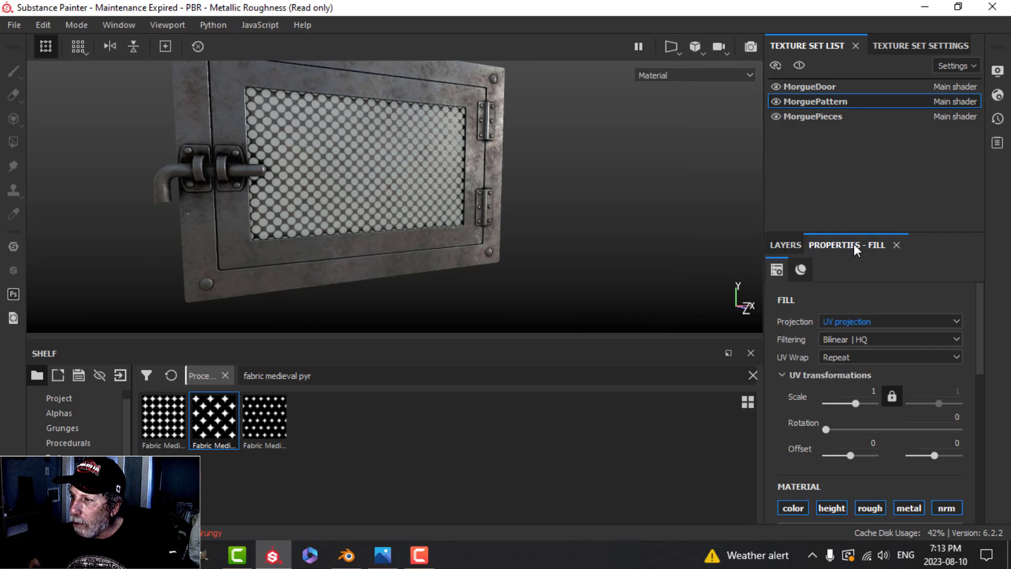
scroll(872, 425, down, 4)
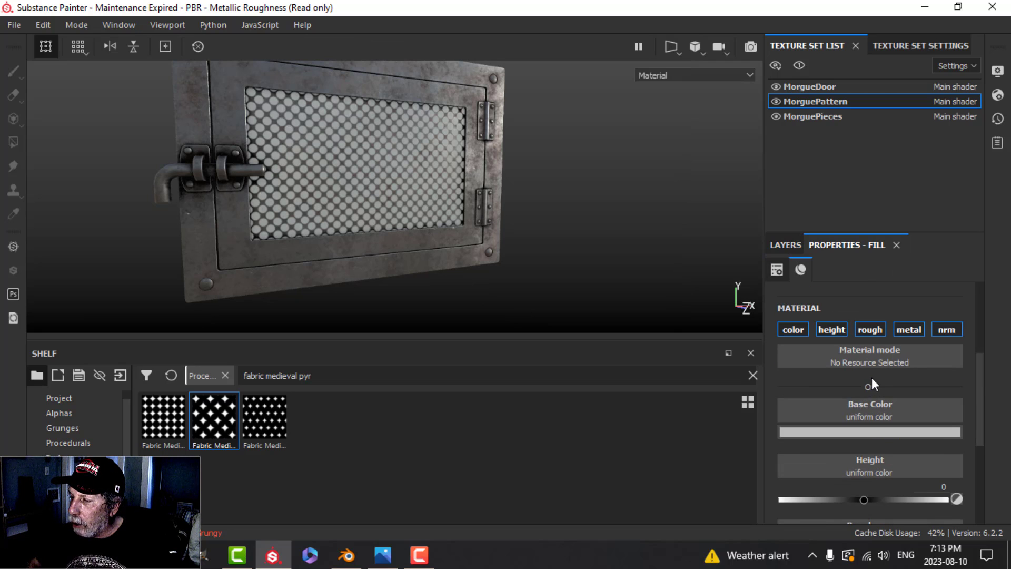
scroll(872, 380, down, 1)
scroll(866, 416, down, 1)
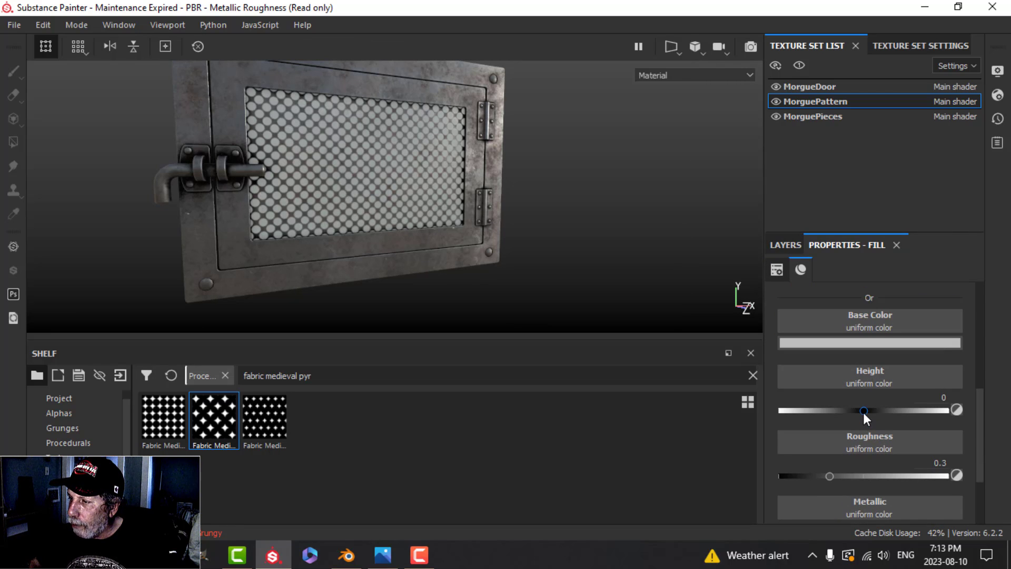
drag(865, 412, 888, 409)
scroll(554, 255, up, 2)
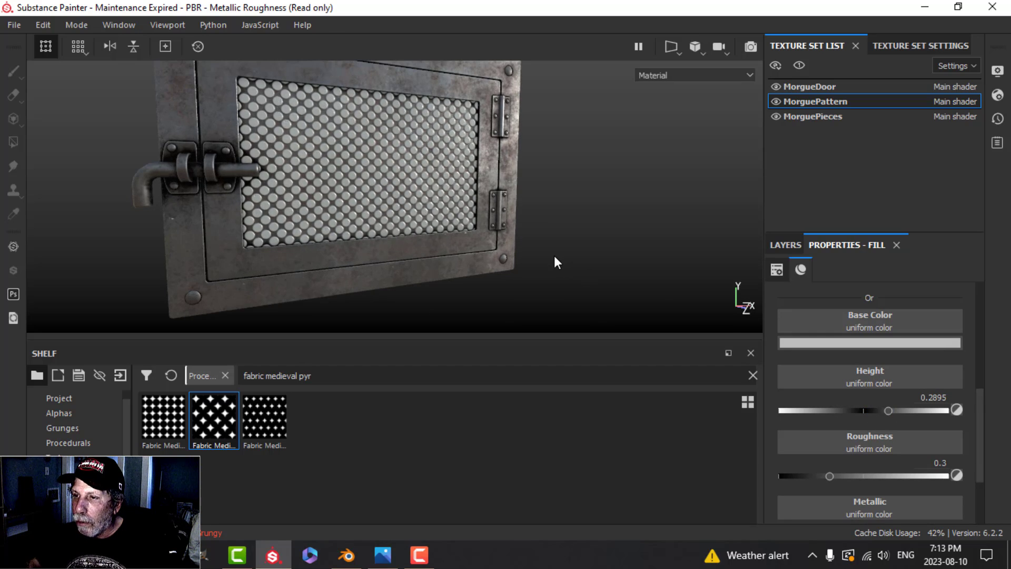
drag(830, 474, 825, 476)
scroll(871, 457, down, 2)
scroll(870, 457, up, 1)
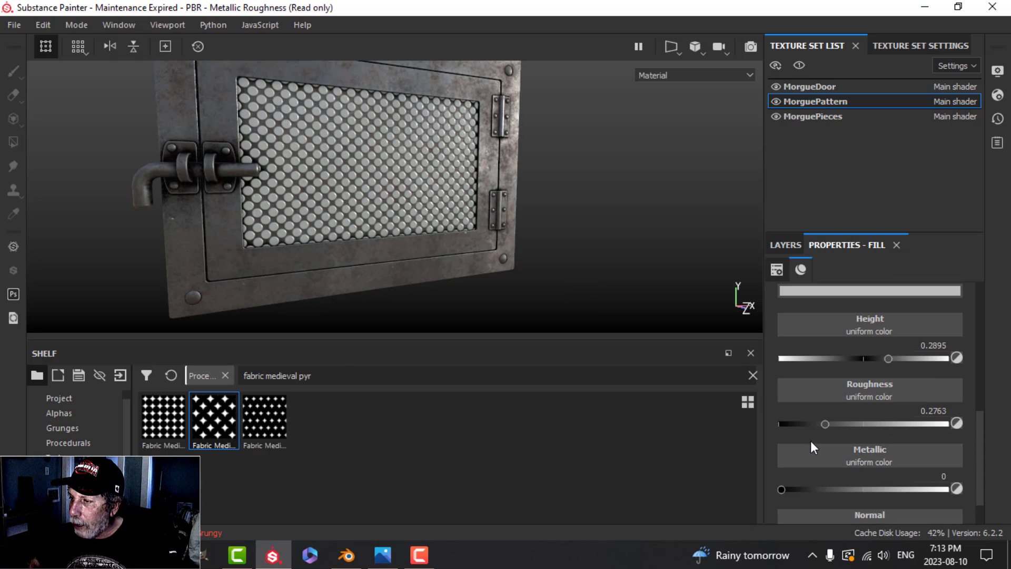
scroll(824, 437, down, 1)
drag(783, 445, 947, 445)
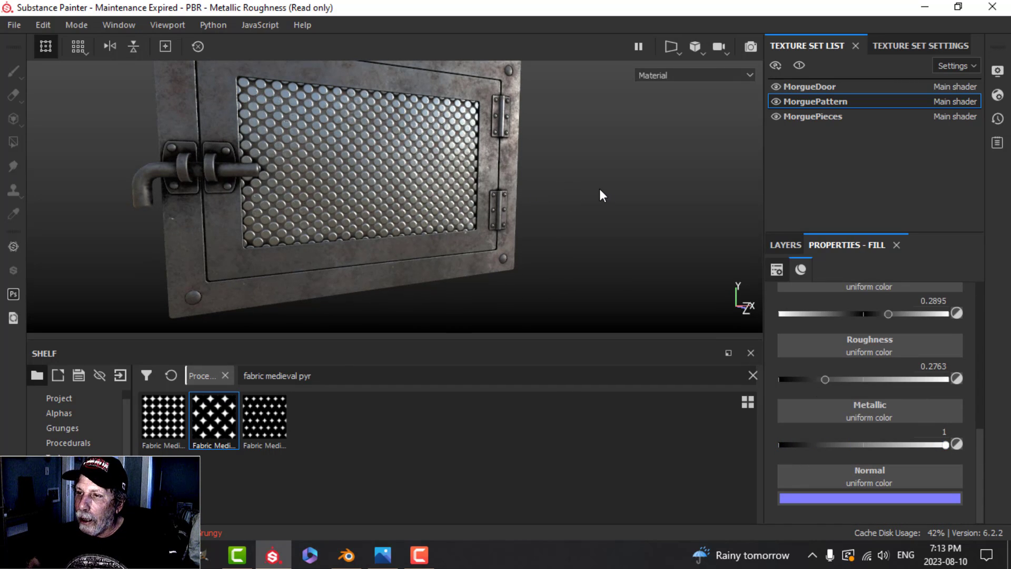
mouse_move(554, 193)
alt+mouse_down()
mouse_move(591, 191)
mouse_move(585, 168)
mouse_move(592, 192)
mouse_move(578, 211)
mouse_move(548, 172)
mouse_move(573, 190)
alt+mouse_up()
- Set the grate fill's base colour to a neutral 0.246 grey
click(779, 245)
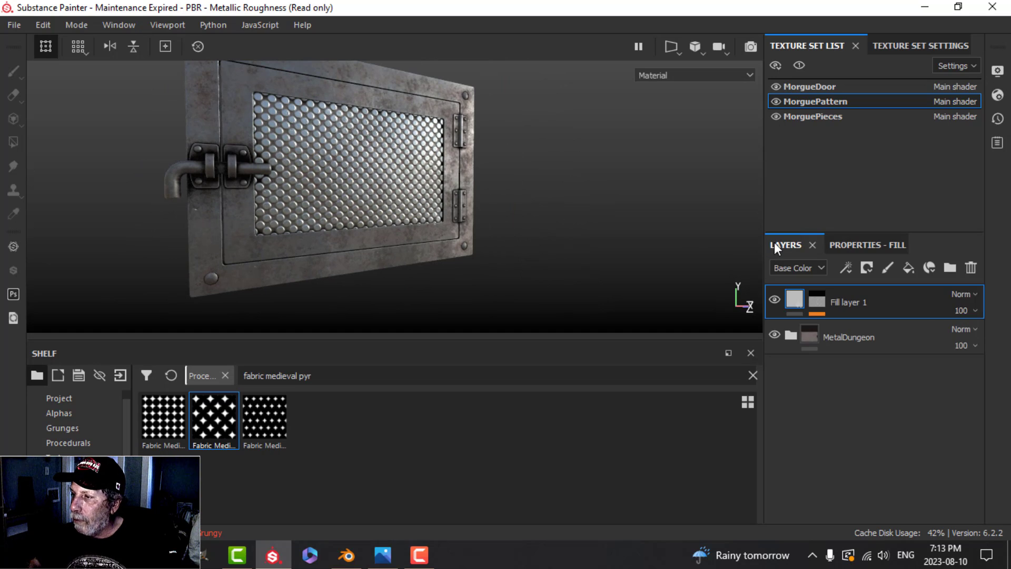
click(874, 245)
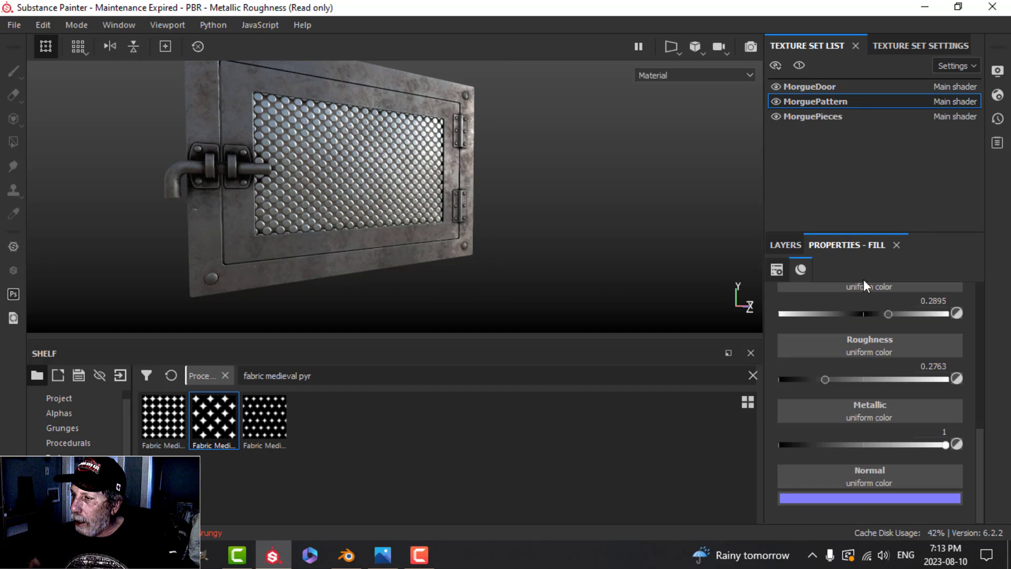
scroll(887, 365, up, 5)
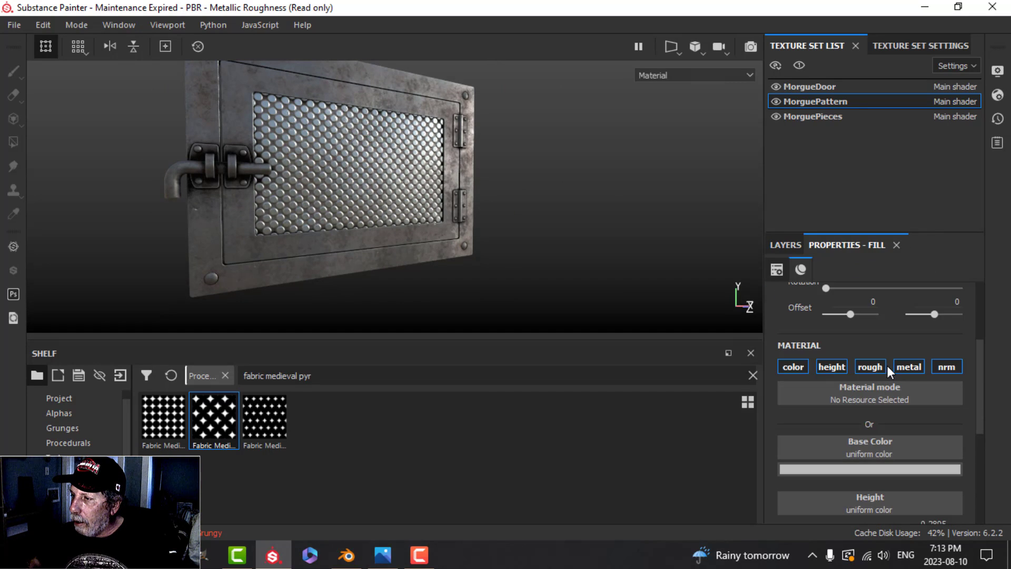
click(855, 468)
click(811, 368)
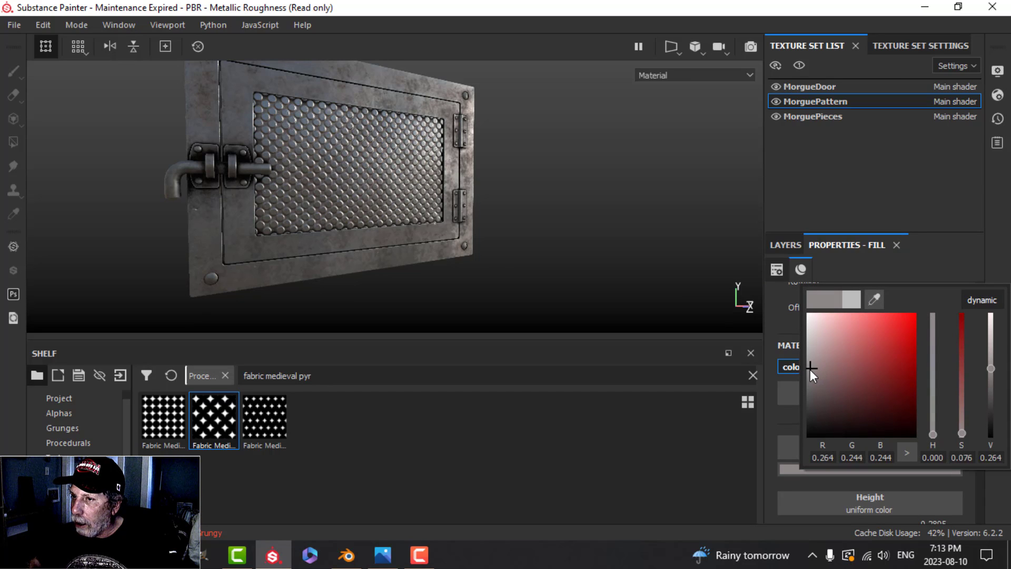
drag(811, 368, 806, 370)
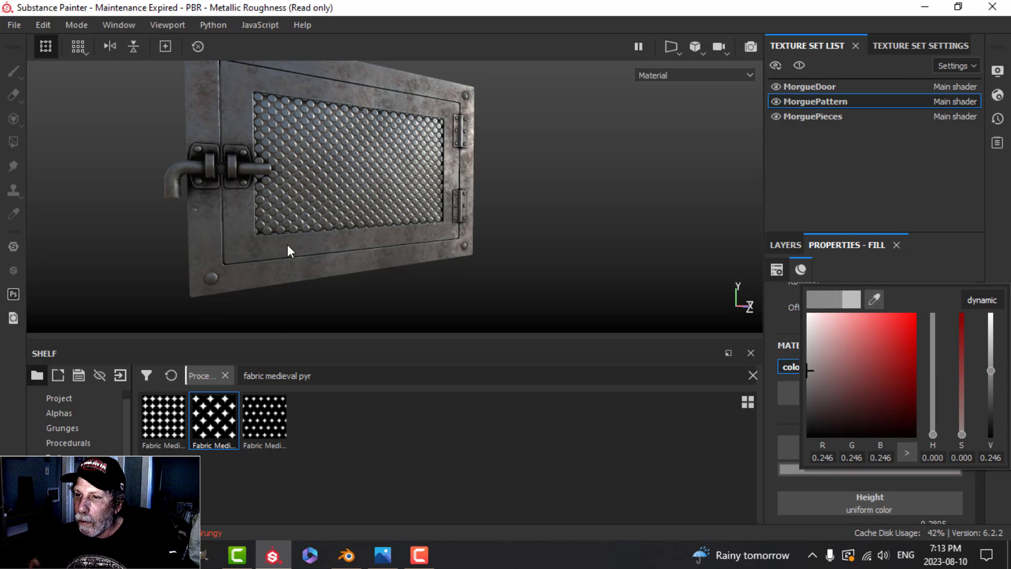
alt+drag(562, 216, 623, 246)
click(784, 245)
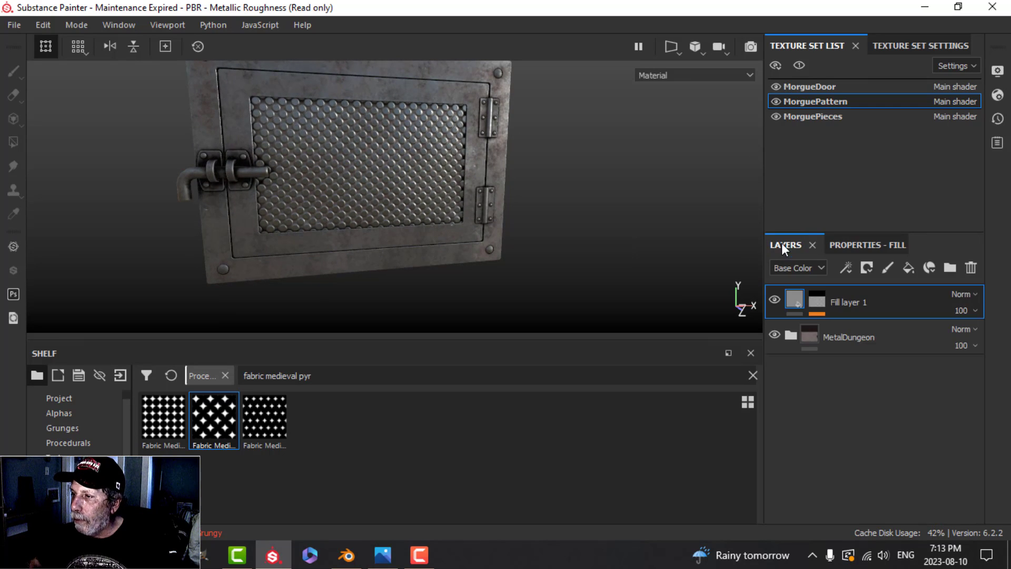
- Raise the mask's Fabric pattern Curve value to about 0.58
click(814, 297)
click(857, 330)
click(863, 252)
scroll(916, 364, down, 2)
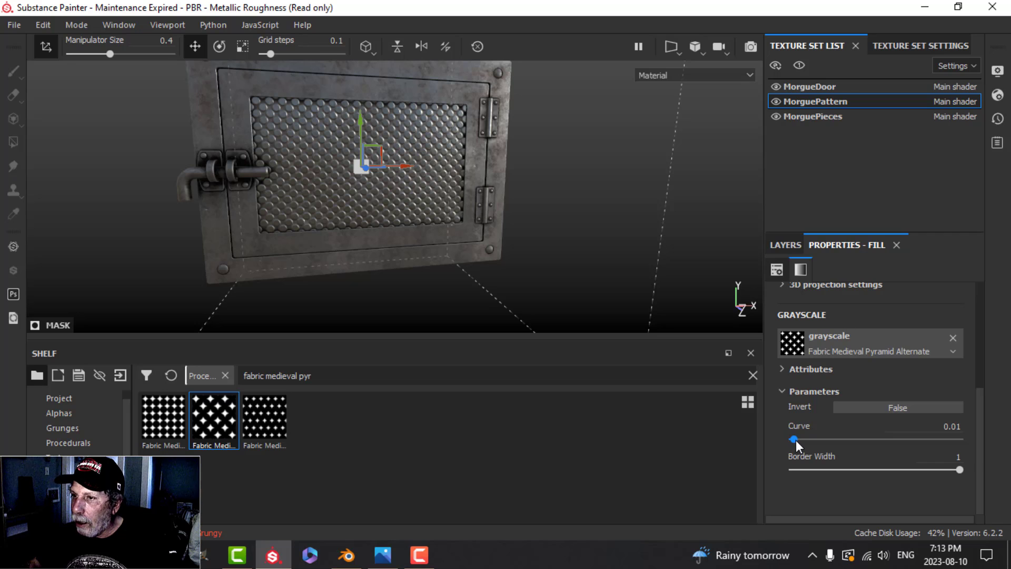
drag(795, 440, 830, 438)
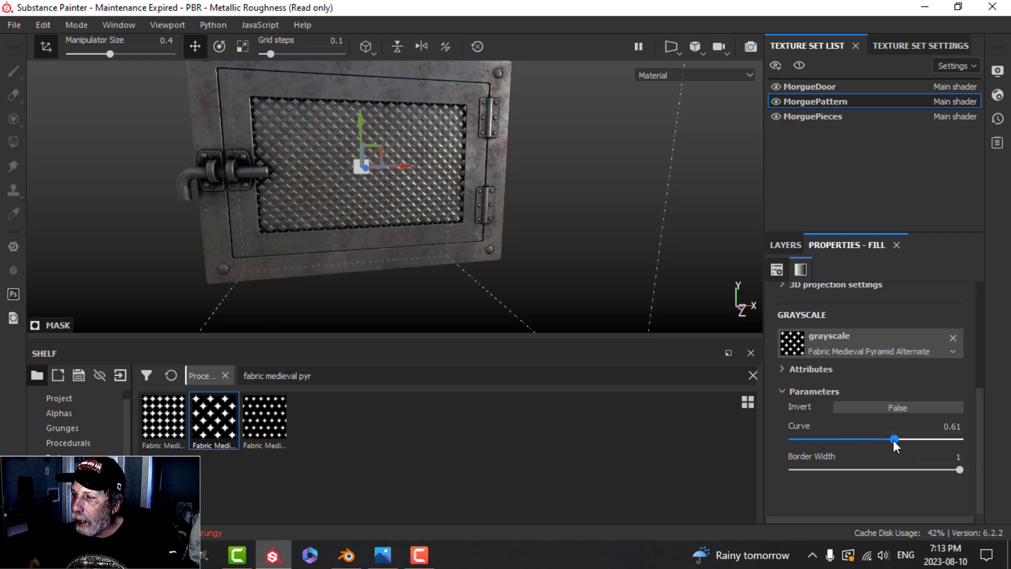
drag(893, 440, 889, 439)
- Frame the whole door with F and turn off the transform manipulator gizmo
alt+drag(579, 263, 467, 232)
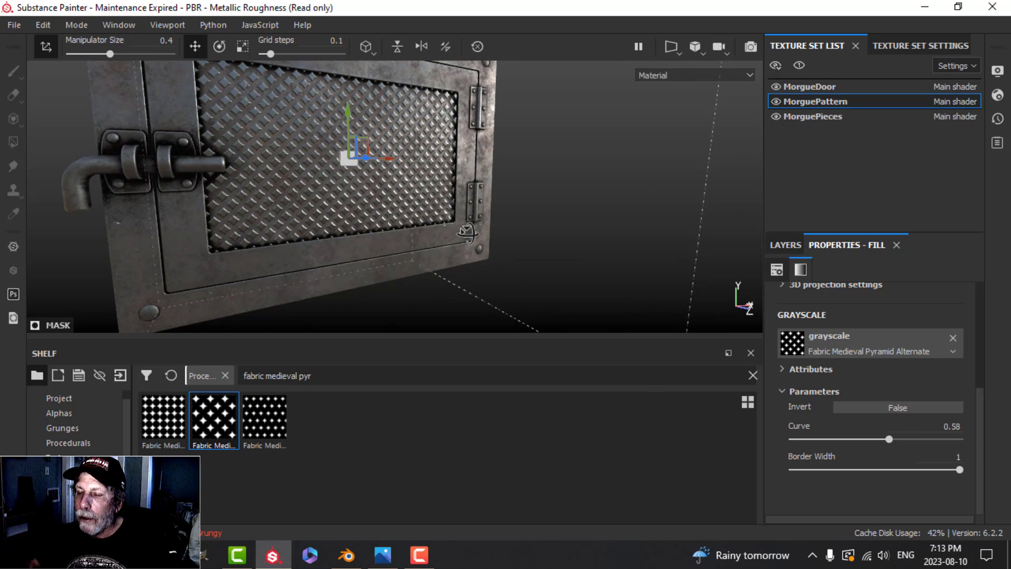
key(f)
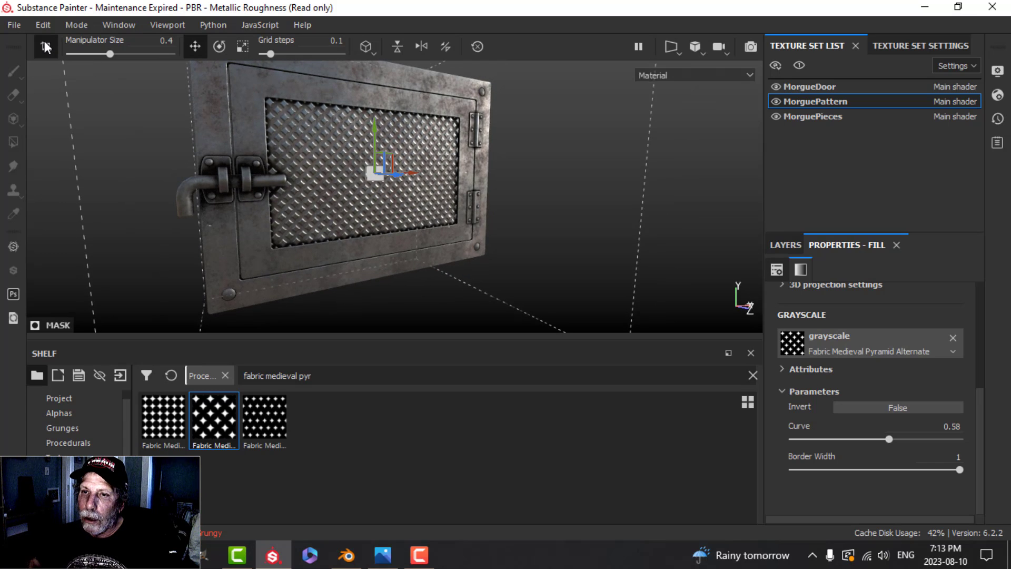
click(46, 47)
alt+drag(565, 204, 542, 191)
alt+drag(436, 123, 514, 212)
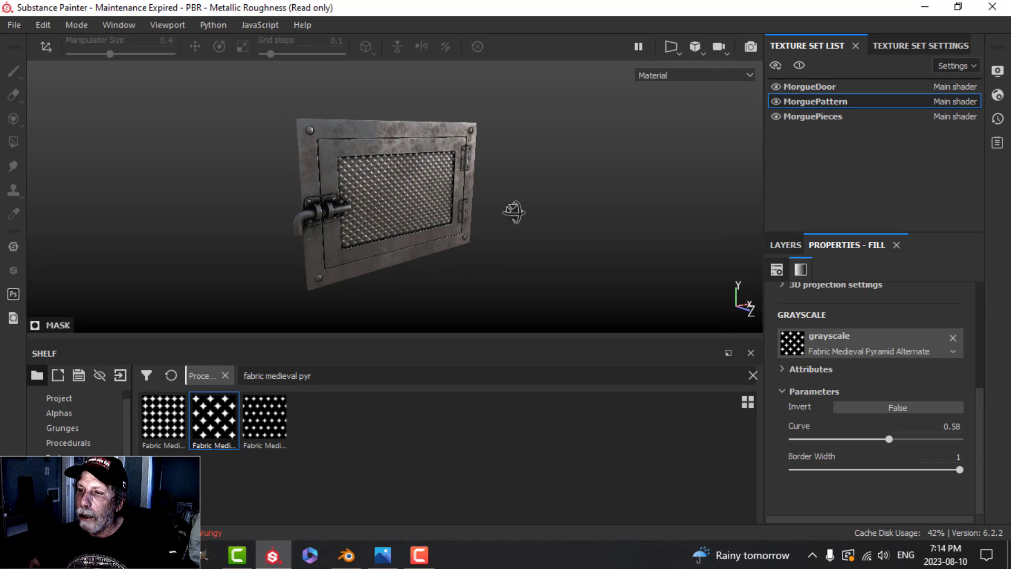
scroll(515, 212, up, 5)
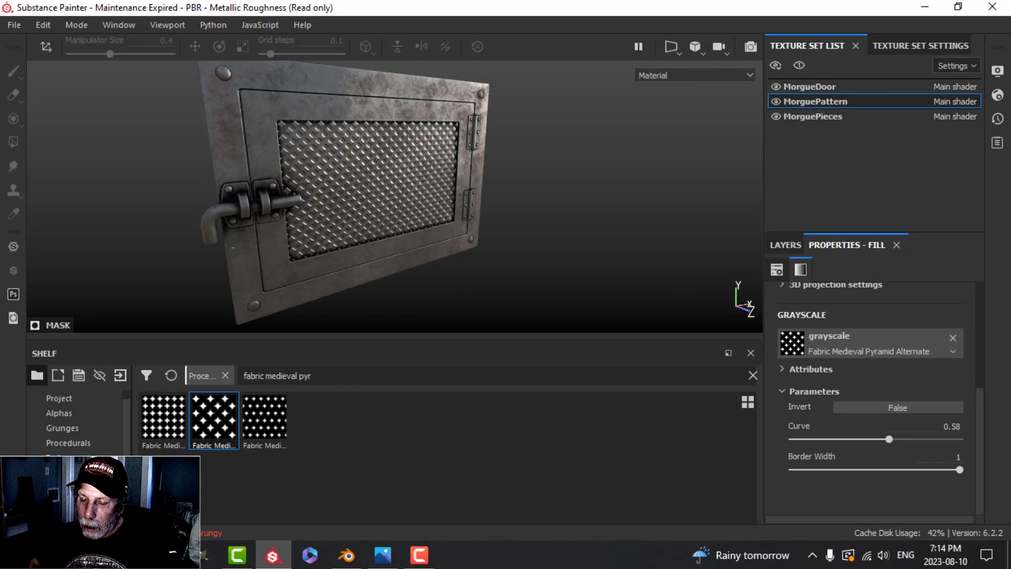
- Search the shelf for 'grate' and apply Metallic Grate Simple as the mask pattern
click(170, 375)
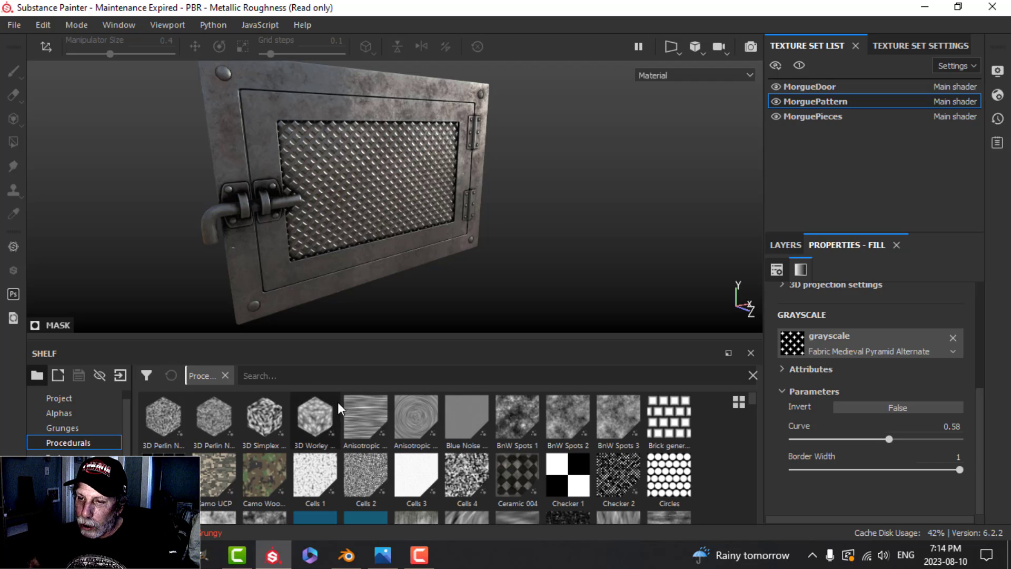
scroll(469, 447, down, 10)
scroll(401, 429, up, 10)
click(298, 374)
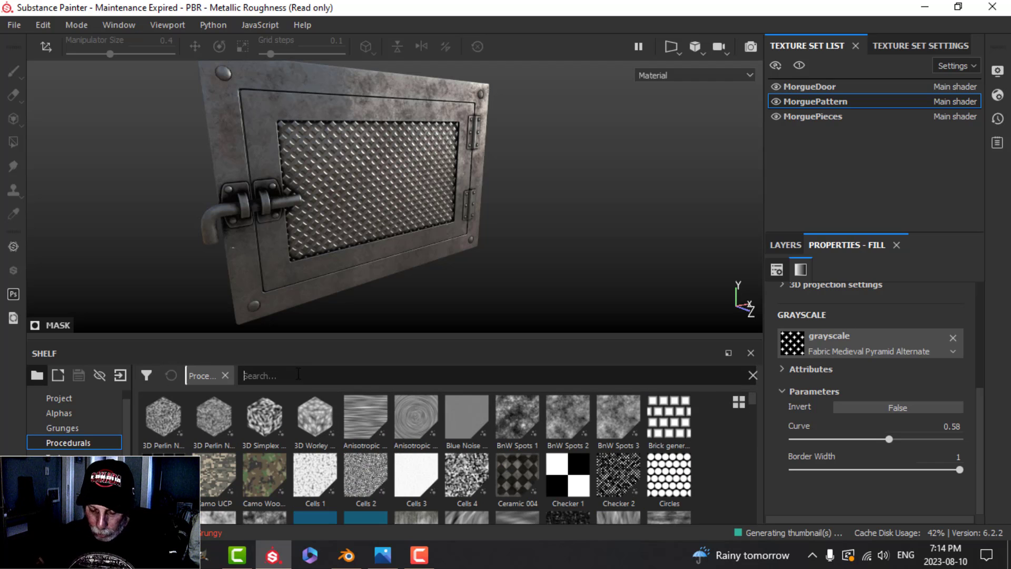
text(grate)
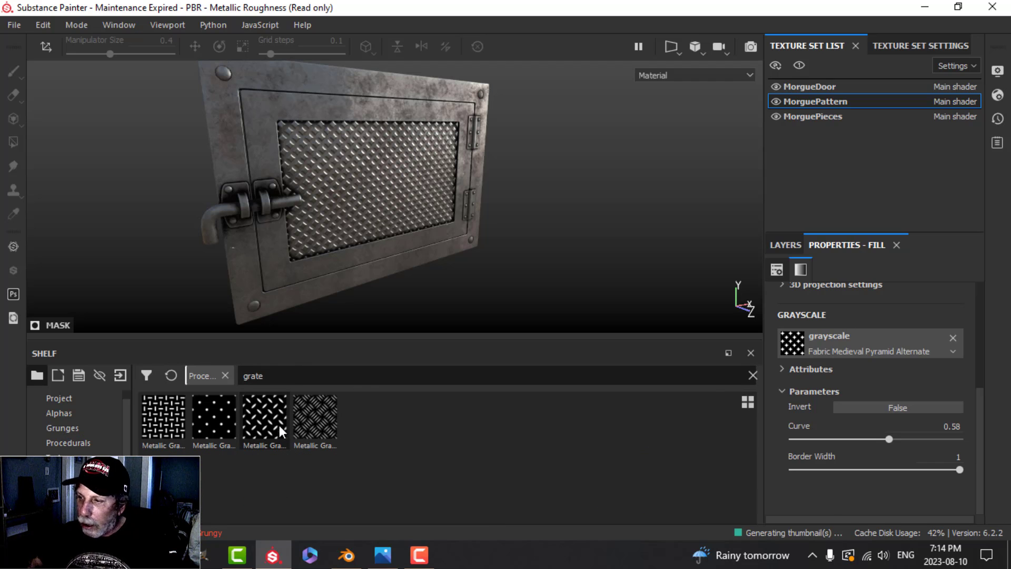
drag(272, 416, 833, 349)
- Lower the grate pattern's tiling from 4 to 3
scroll(519, 280, up, 5)
mouse_move(463, 253)
alt+mouse_down()
mouse_move(435, 227)
mouse_move(480, 267)
mouse_move(480, 258)
alt+mouse_up()
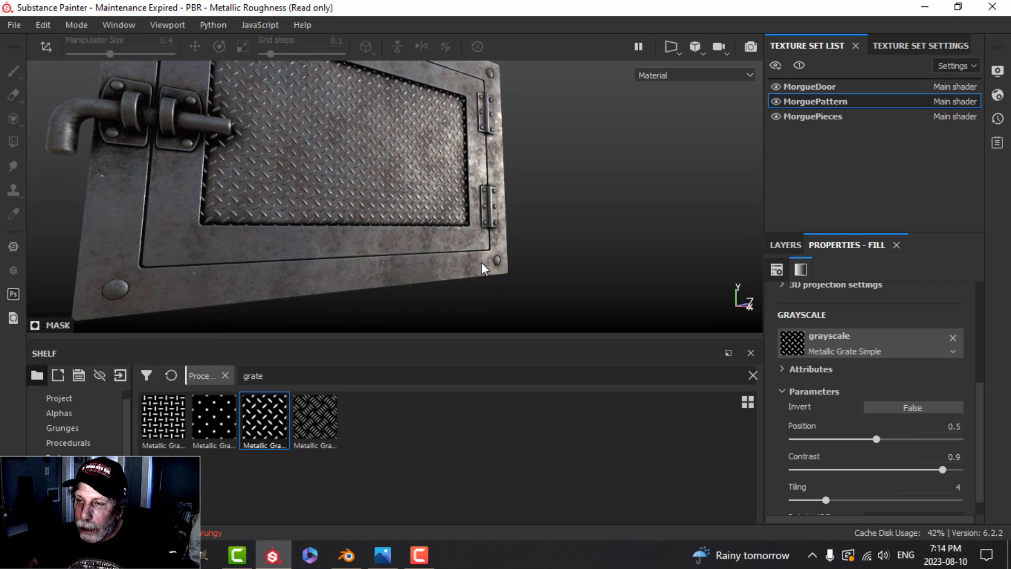
scroll(327, 200, down, 2)
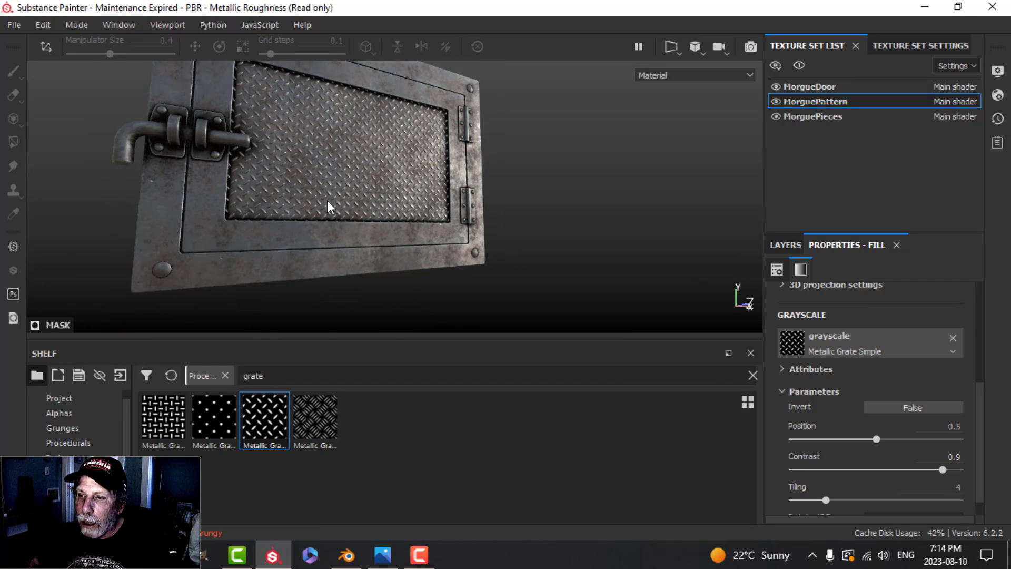
scroll(305, 173, up, 4)
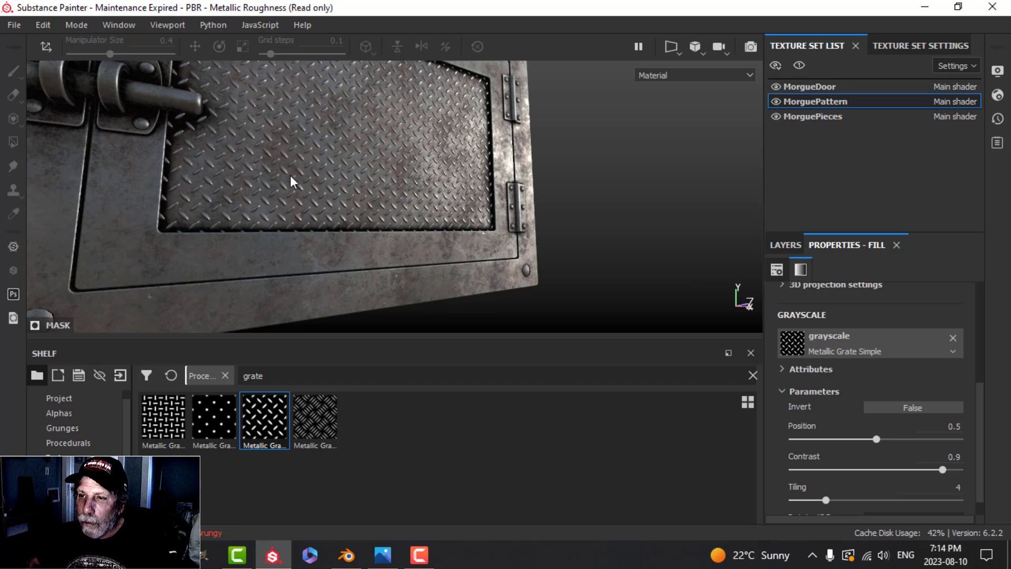
scroll(326, 189, down, 3)
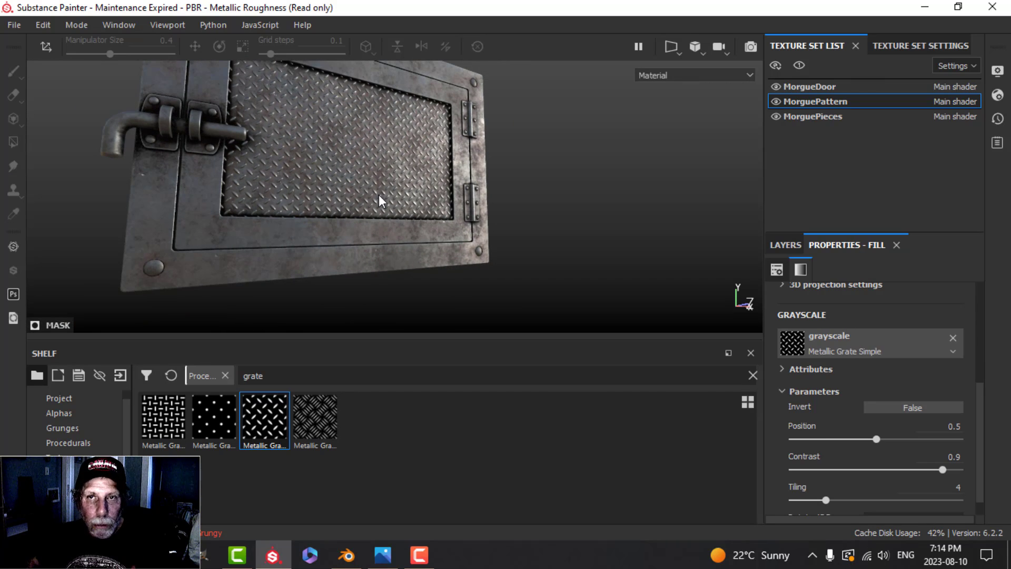
alt+drag(390, 150, 316, 169)
scroll(400, 158, down, 2)
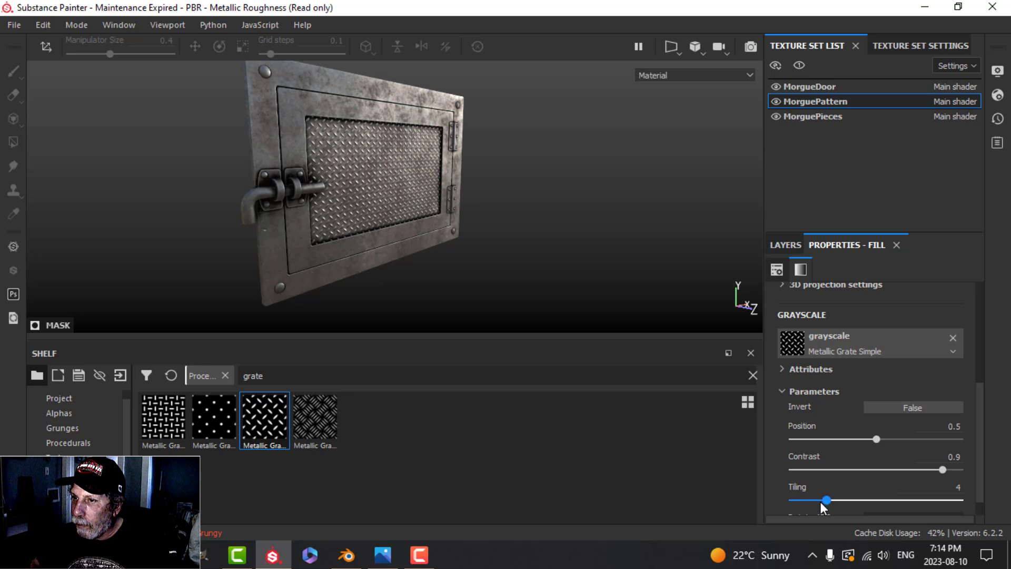
drag(824, 506, 813, 506)
- Replace the pattern with the Metallic Grate Wide procedural
alt+drag(588, 273, 543, 266)
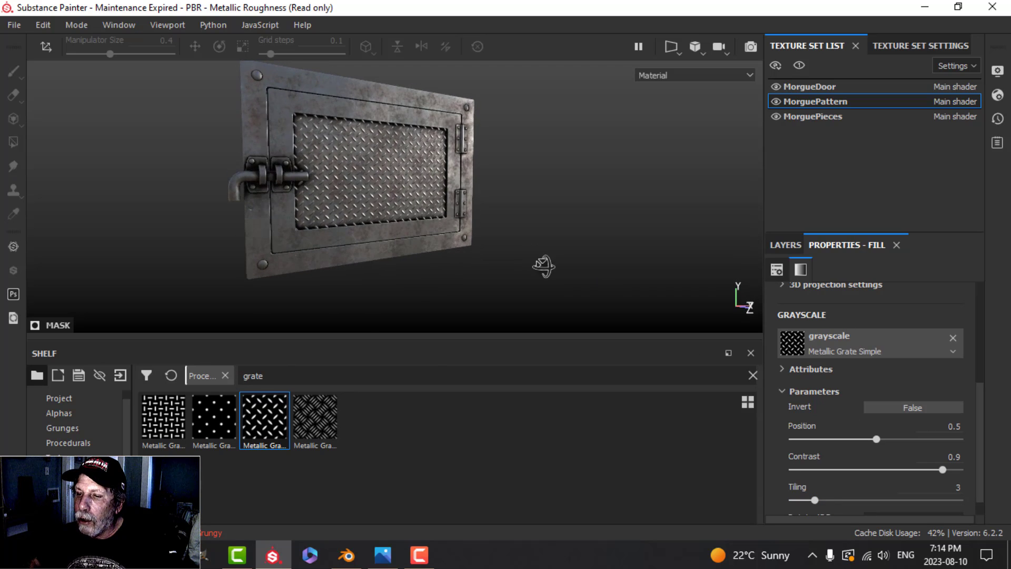
drag(321, 423, 833, 336)
scroll(564, 270, up, 3)
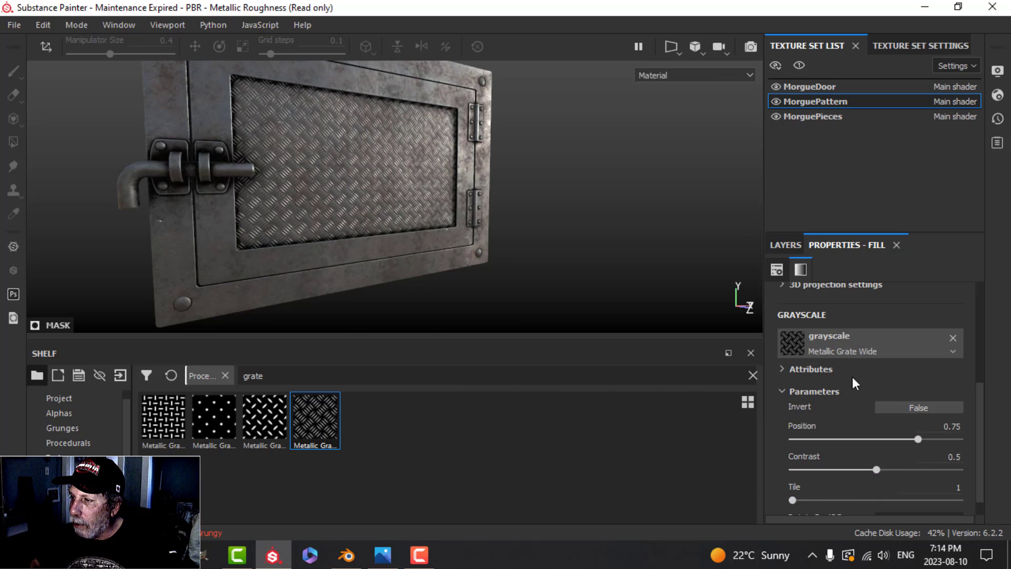
- Set the UV Scale to 4.32 and swap the mask pattern to Metallic Grate Lines
scroll(851, 380, up, 5)
drag(861, 418, 858, 418)
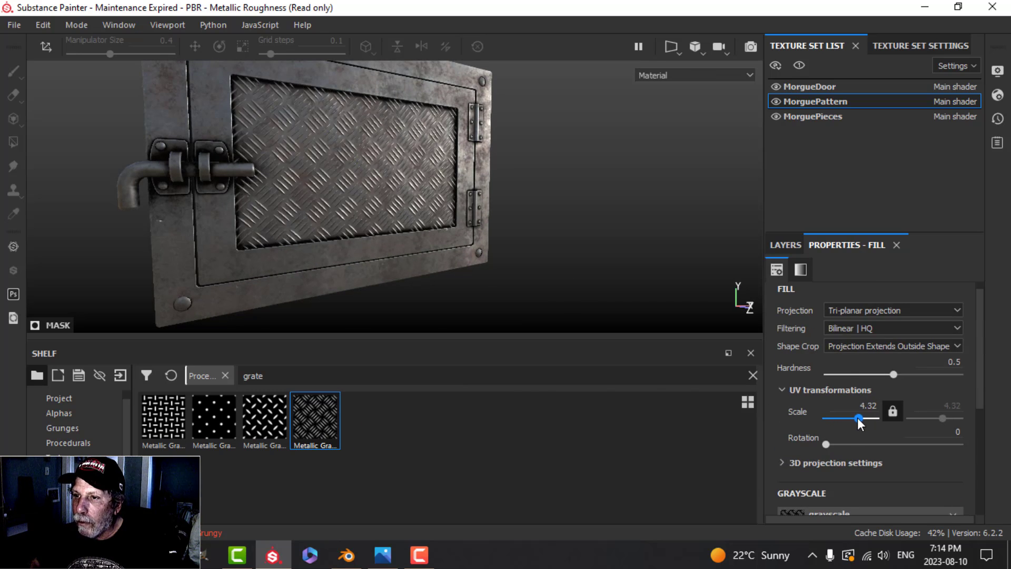
drag(163, 416, 818, 444)
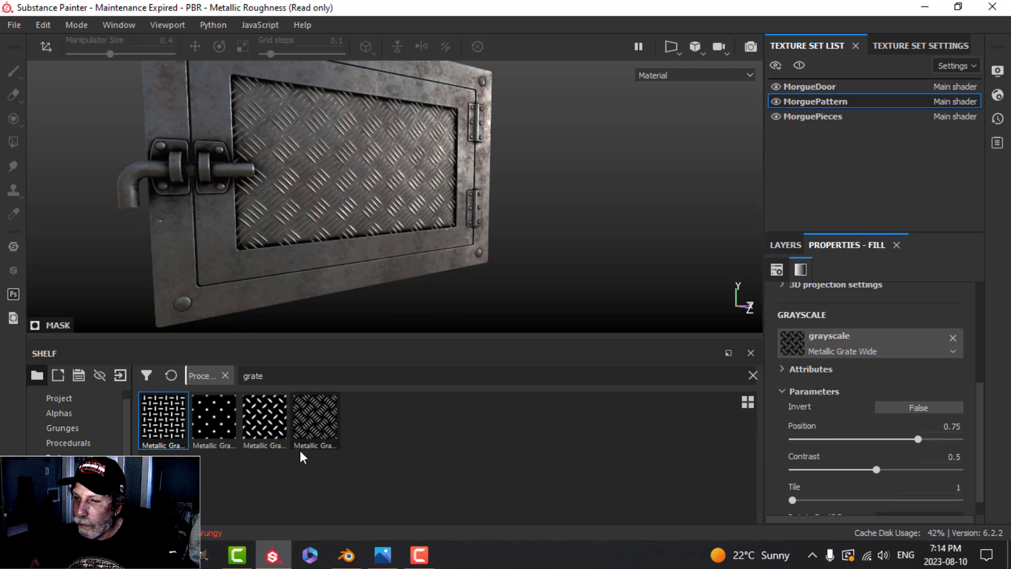
drag(163, 432, 842, 345)
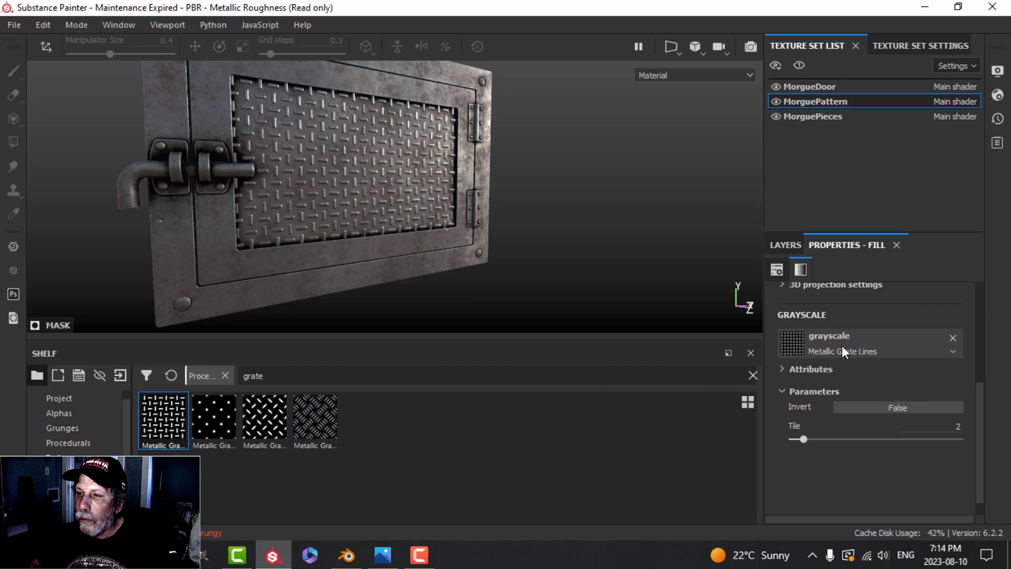
alt+drag(574, 245, 591, 232)
scroll(547, 240, up, 2)
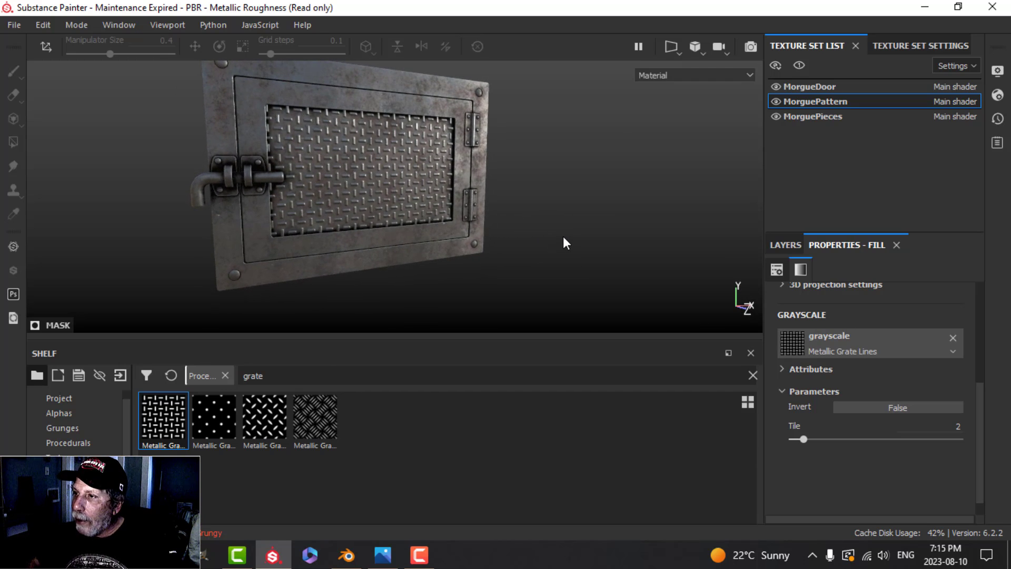
scroll(565, 235, up, 1)
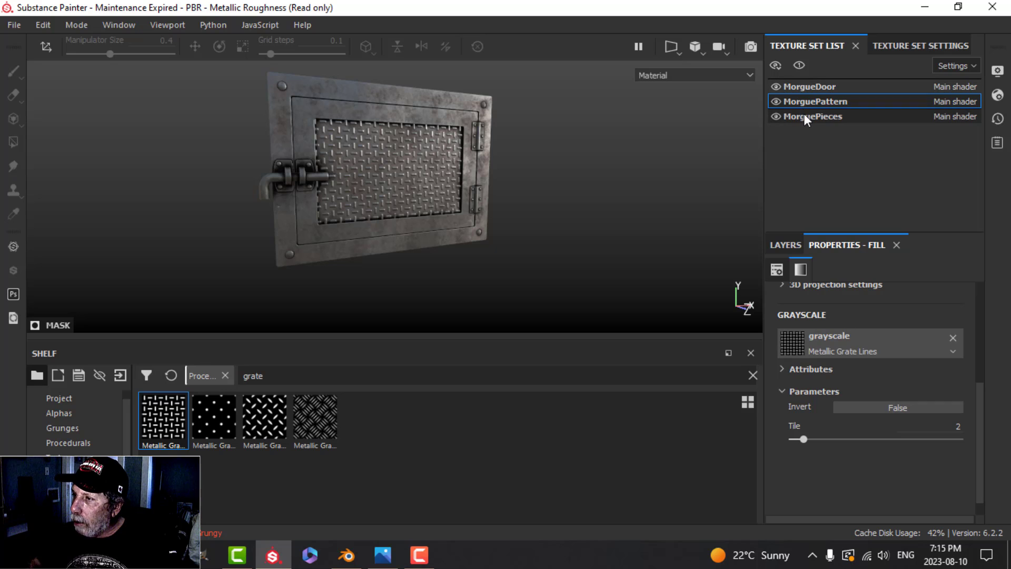
- Open Export Textures and choose the PBR Metallic Roughness output template
click(14, 26)
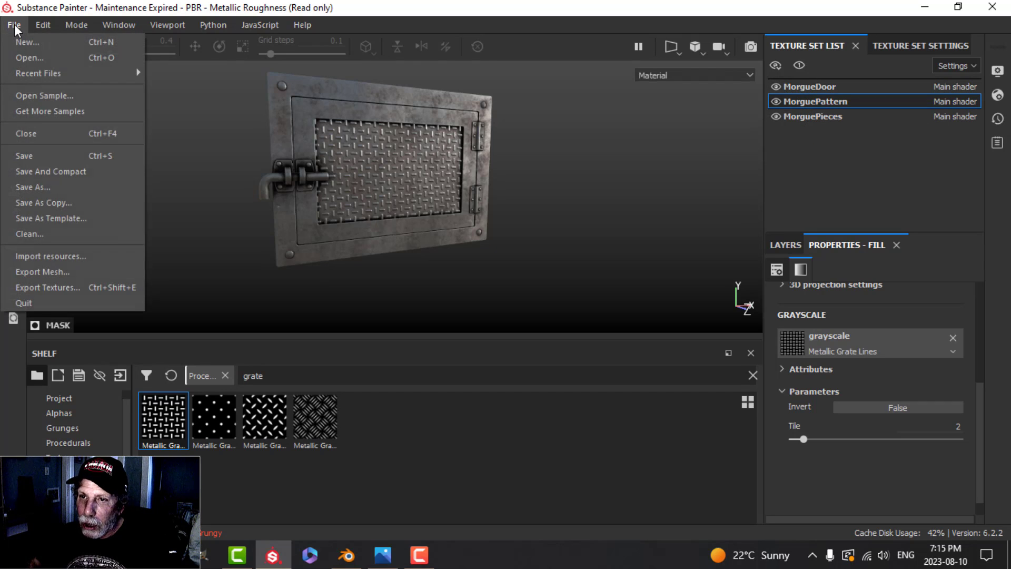
click(61, 287)
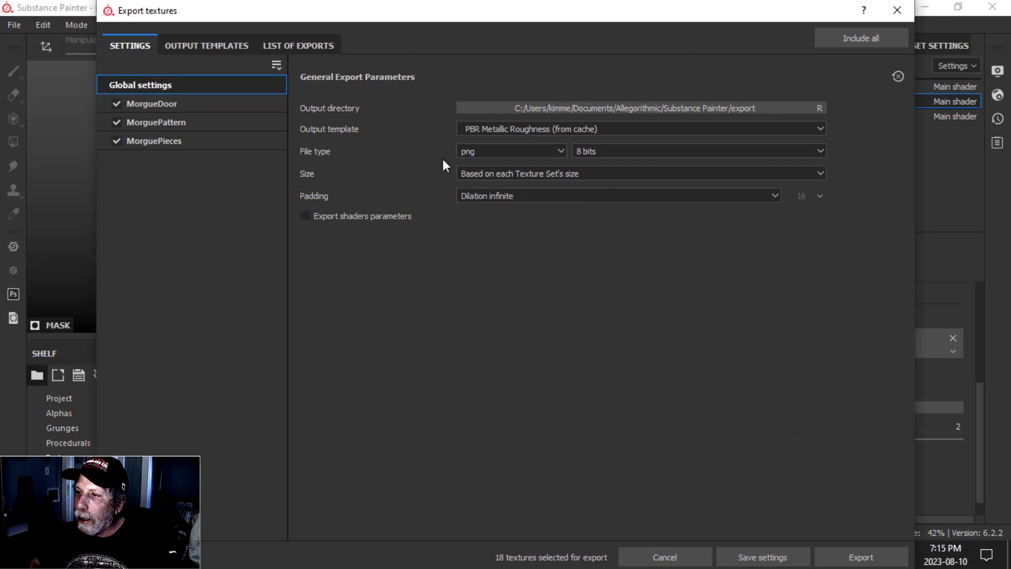
click(497, 131)
scroll(516, 169, up, 5)
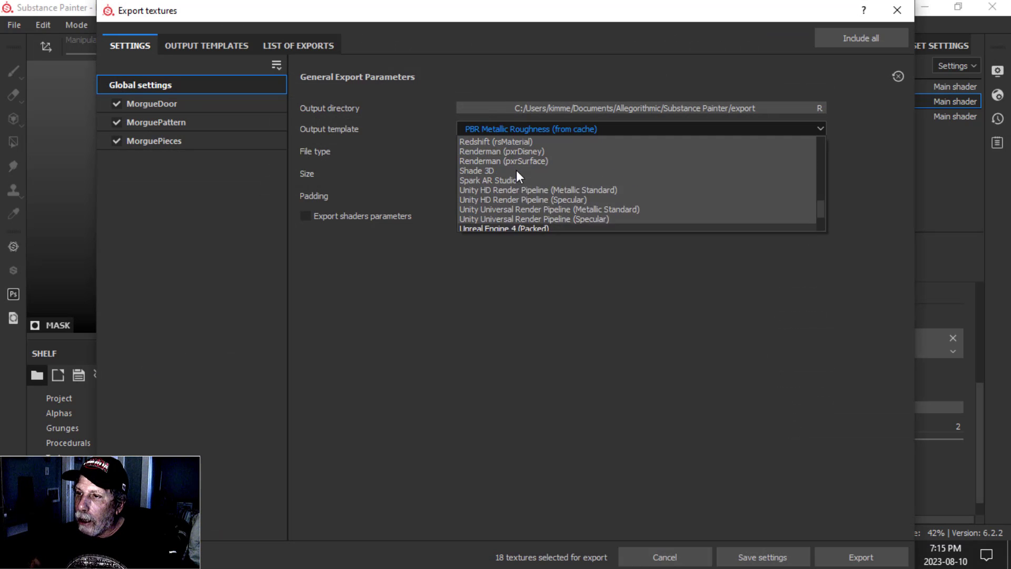
click(514, 150)
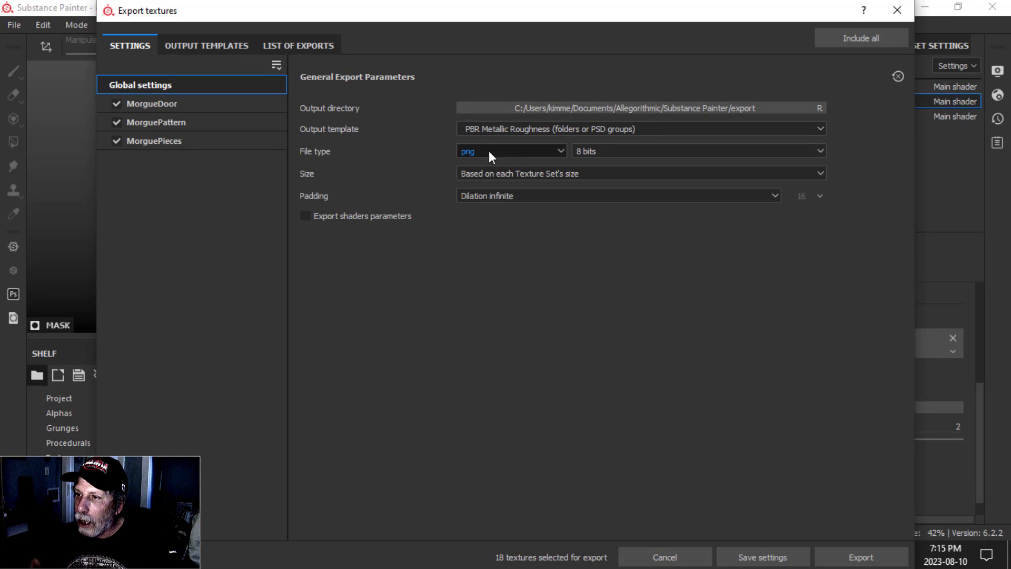
click(531, 134)
scroll(515, 163, up, 3)
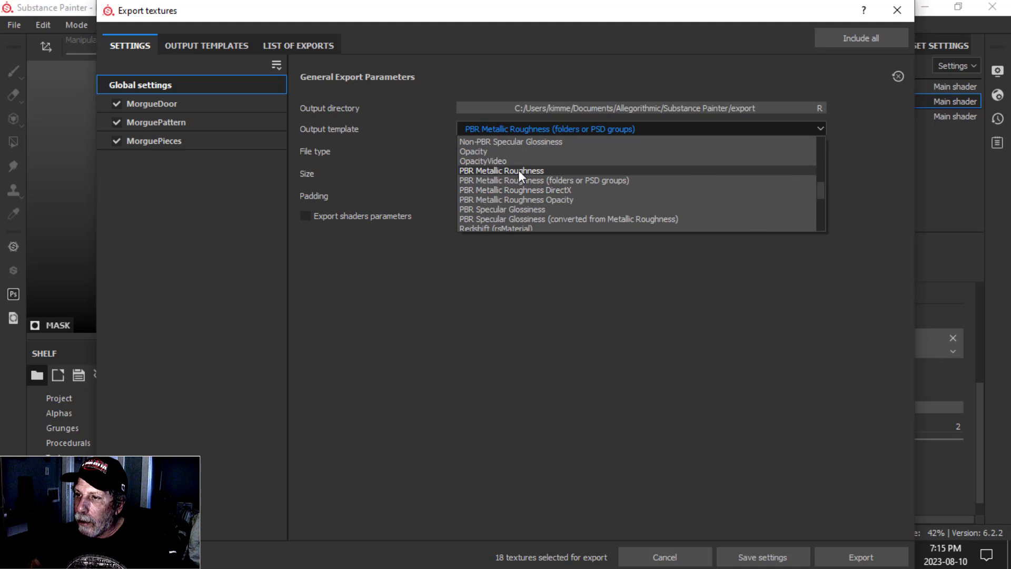
click(518, 170)
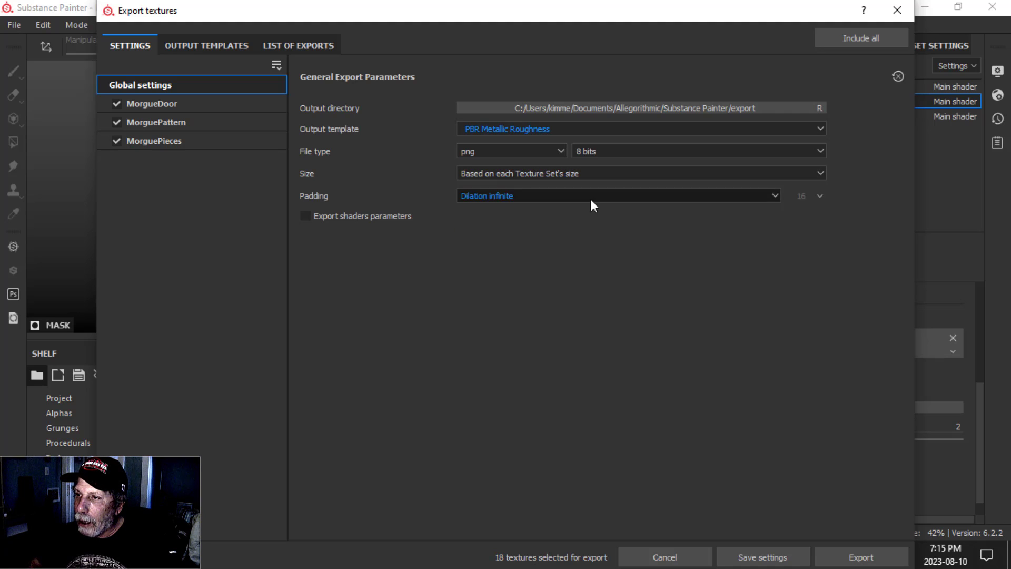
- Set the export output directory to D:/DOCUMENTS/BLENDER/TEXTURE VIDEO
click(580, 108)
click(161, 245)
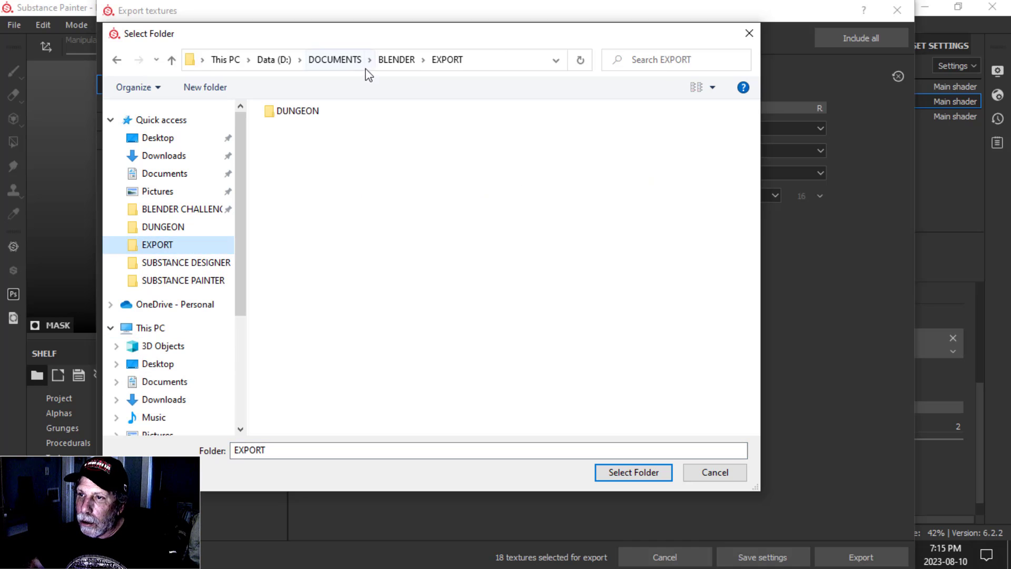
click(389, 61)
click(382, 344)
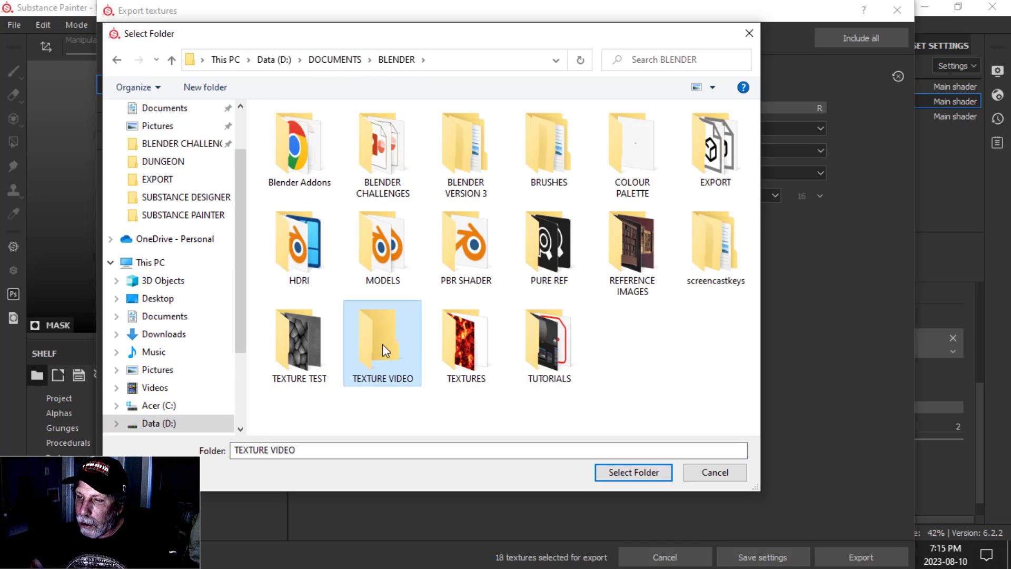
click(613, 472)
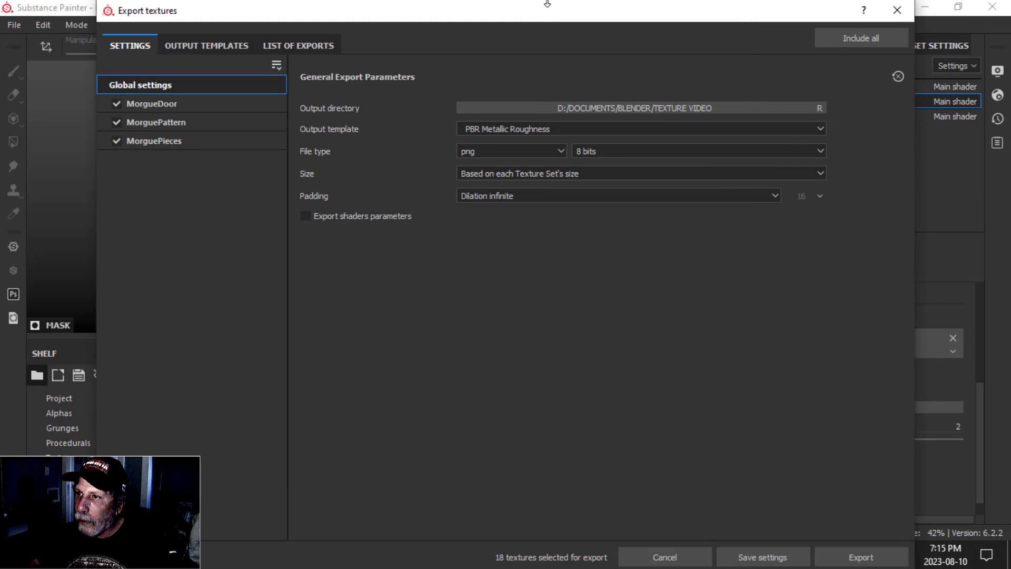
- Export all 18 PNG textures, close the export window and switch to Blender
drag(547, 3, 515, 5)
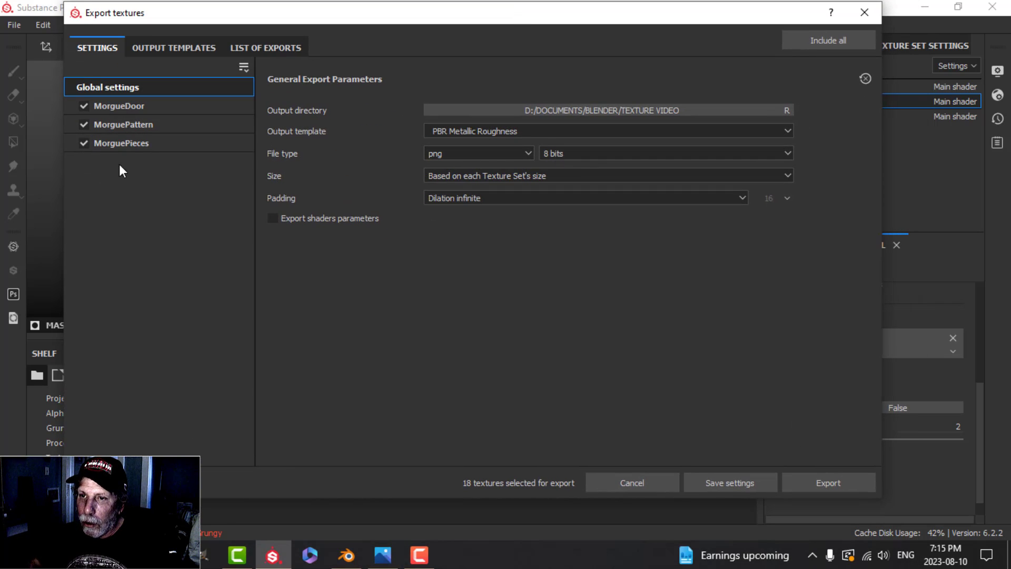
click(800, 481)
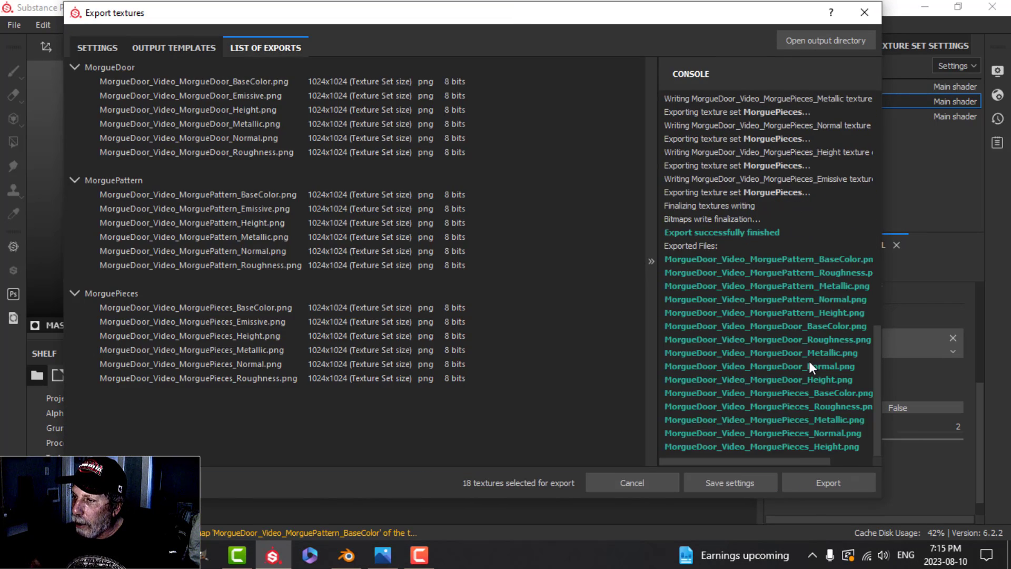
click(863, 13)
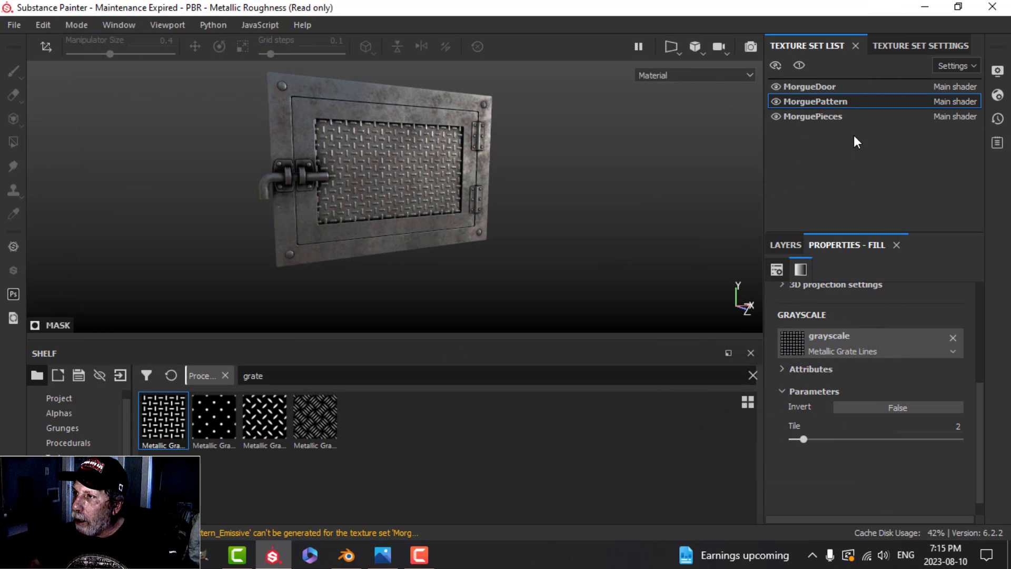
click(901, 45)
scroll(876, 143, up, 5)
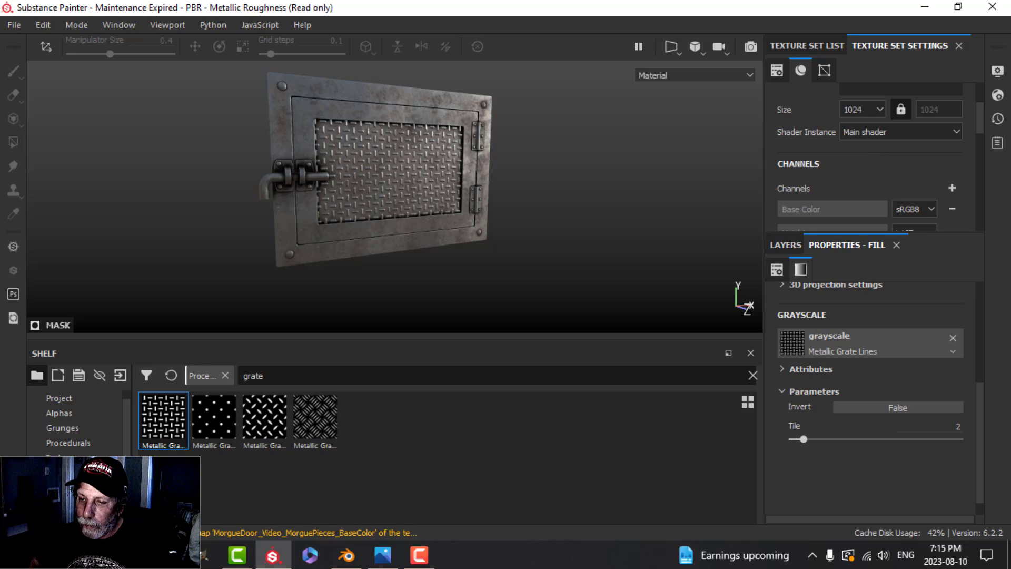
click(346, 555)
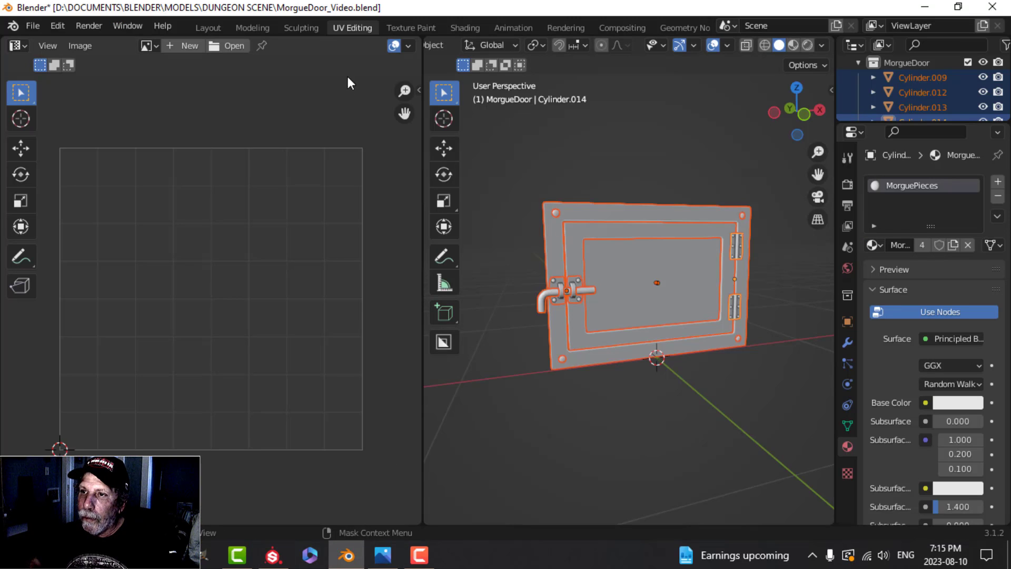
- Switch to the Shading workspace and orbit to face the door front
click(465, 28)
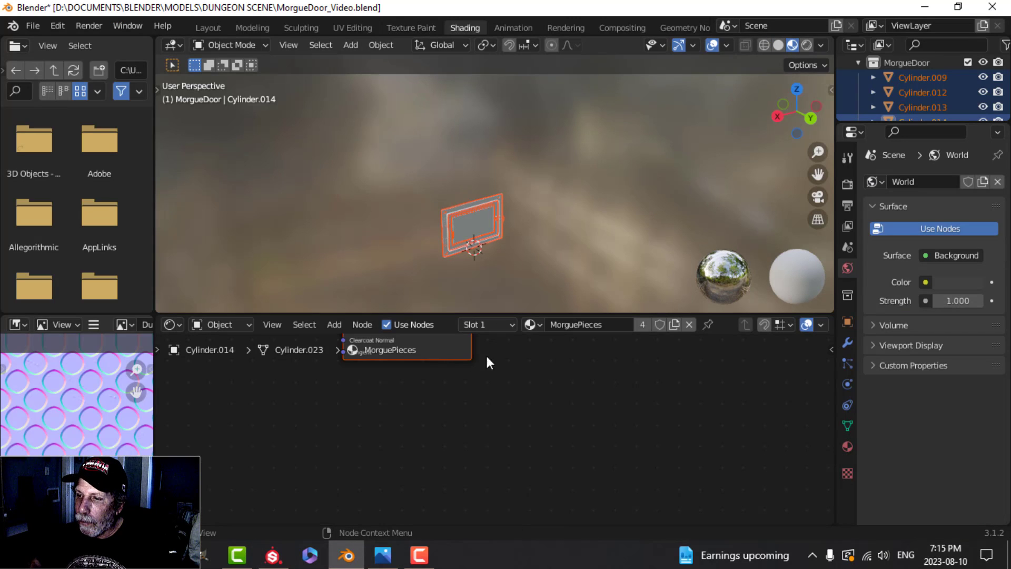
scroll(523, 362, down, 2)
scroll(538, 221, up, 4)
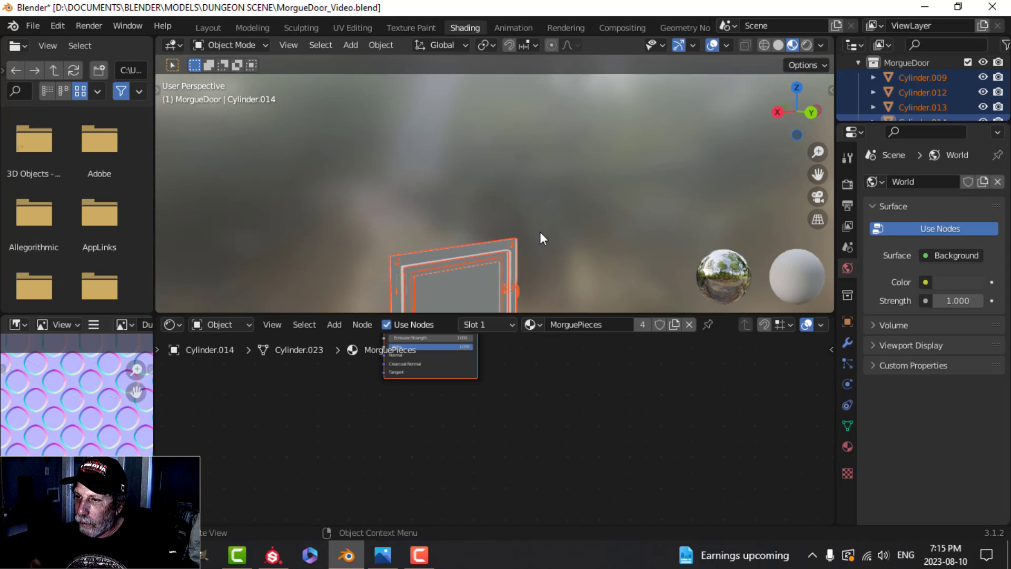
click(542, 238)
middle_drag(532, 228, 656, 228)
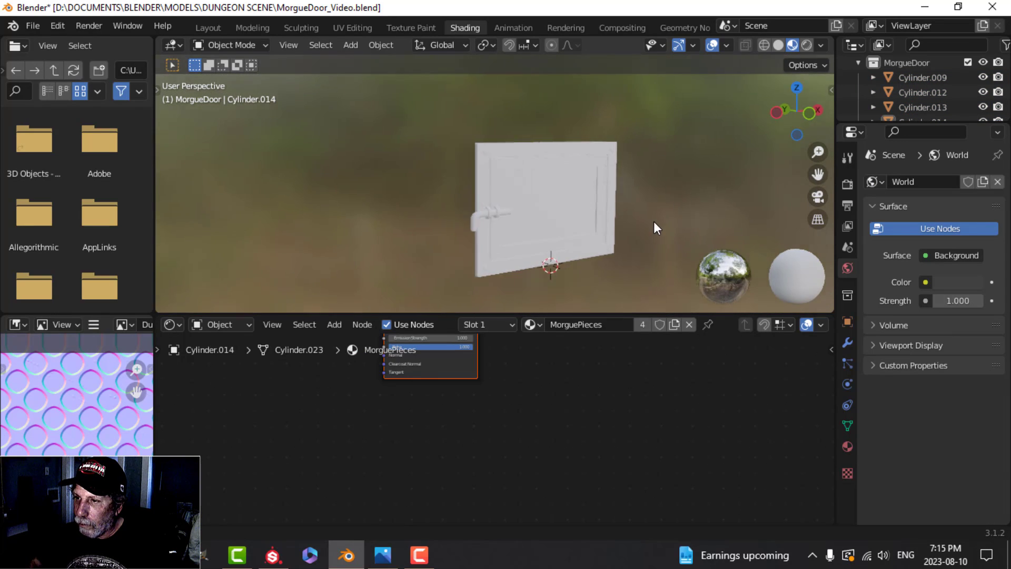
scroll(653, 227, up, 1)
scroll(566, 363, down, 3)
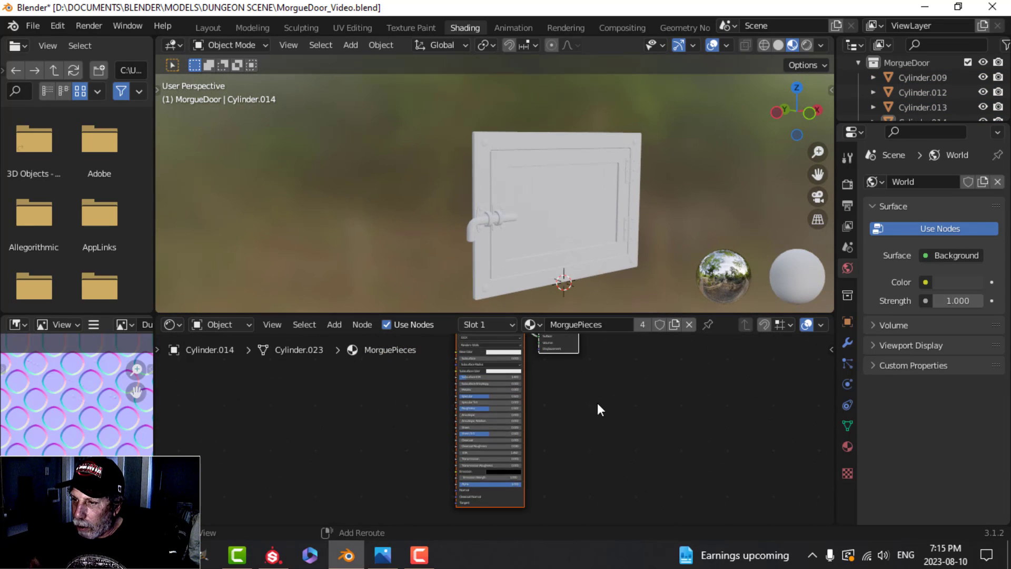
scroll(582, 457, up, 3)
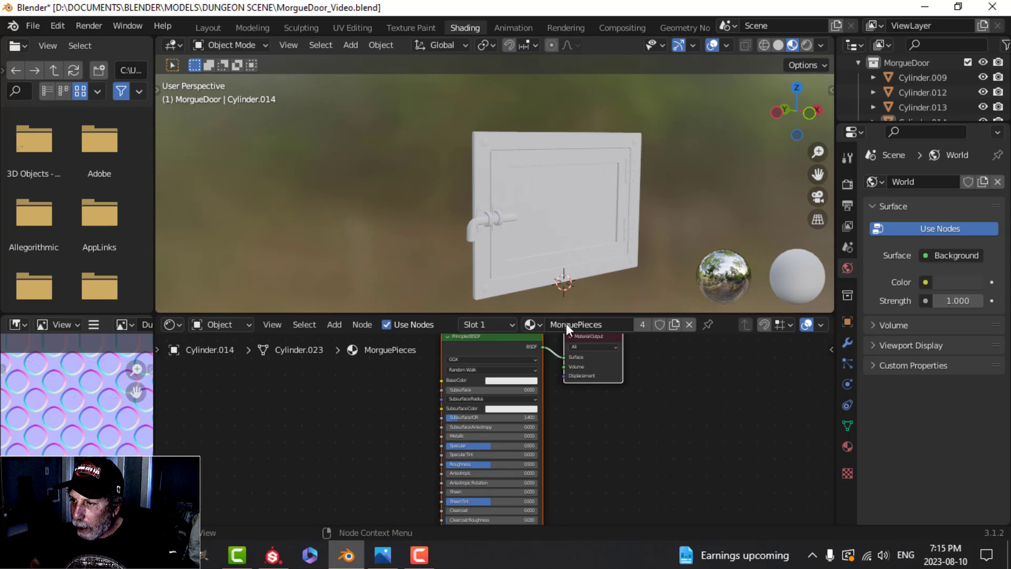
- Open Node Wrangler's Principled Texture Setup browser (Ctrl+Shift+T) for the Principled BSDF
click(479, 337)
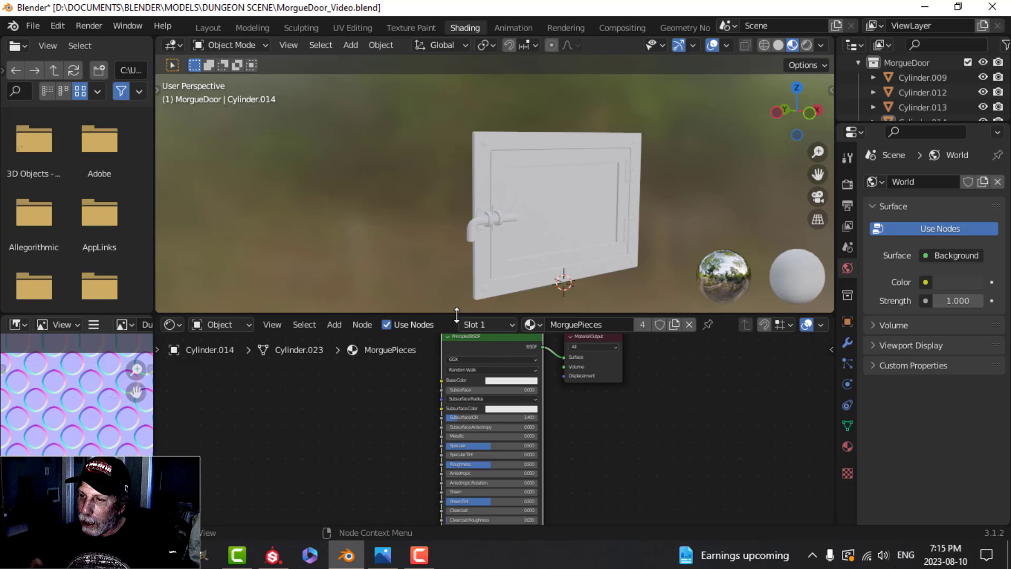
drag(456, 314, 457, 275)
middle_drag(462, 341, 501, 337)
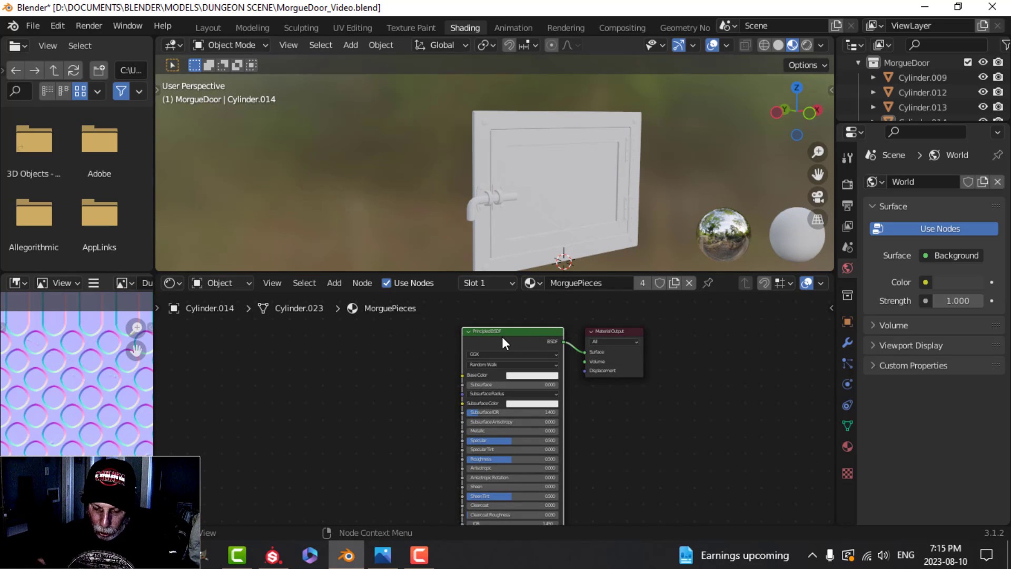
key(ctrl+shift+t)
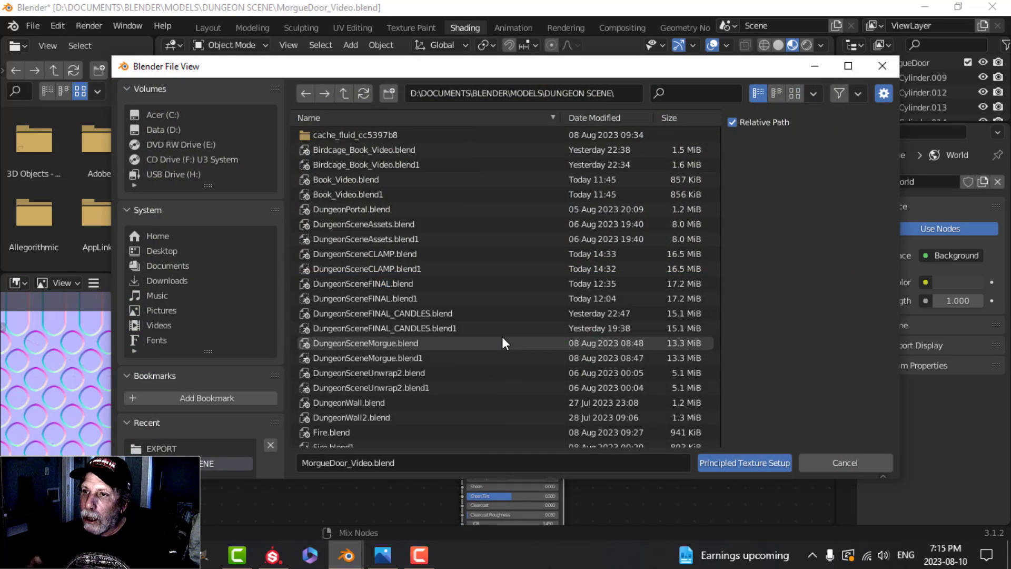
- Load the five MorguePieces maps from TEXTURE VIDEO into the Principled BSDF
click(345, 94)
click(345, 93)
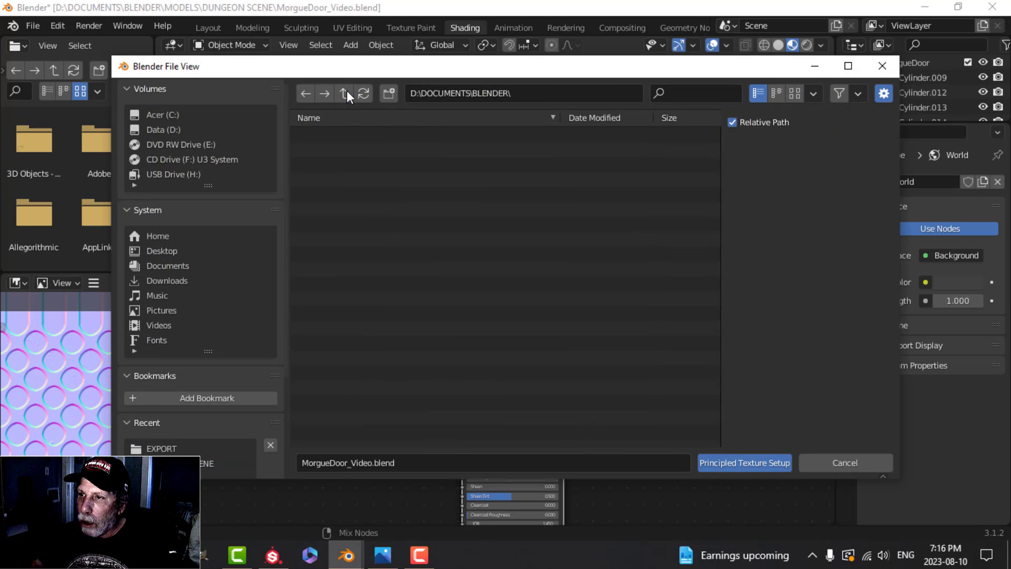
double_click(359, 326)
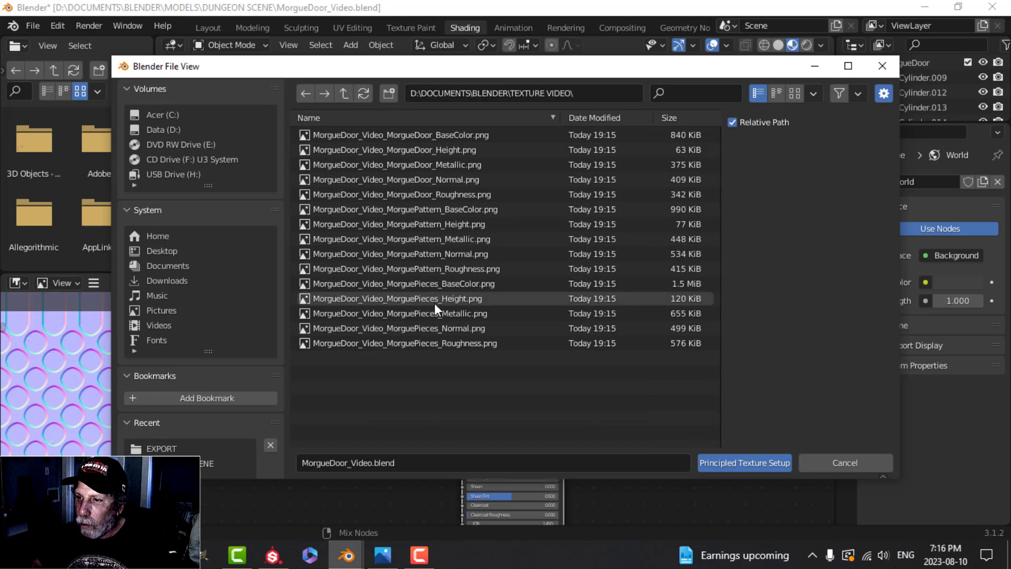
click(463, 283)
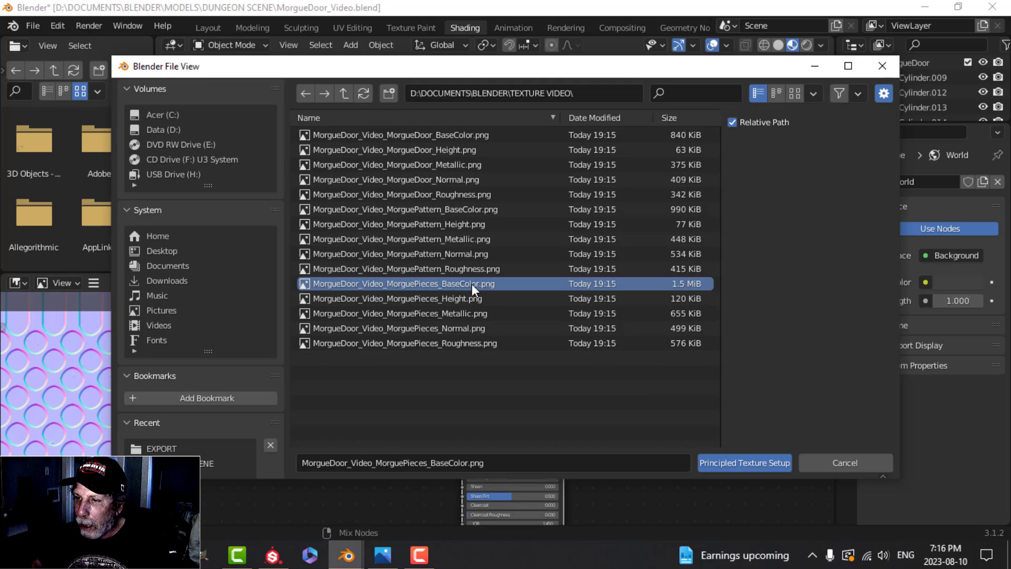
shift+click(467, 342)
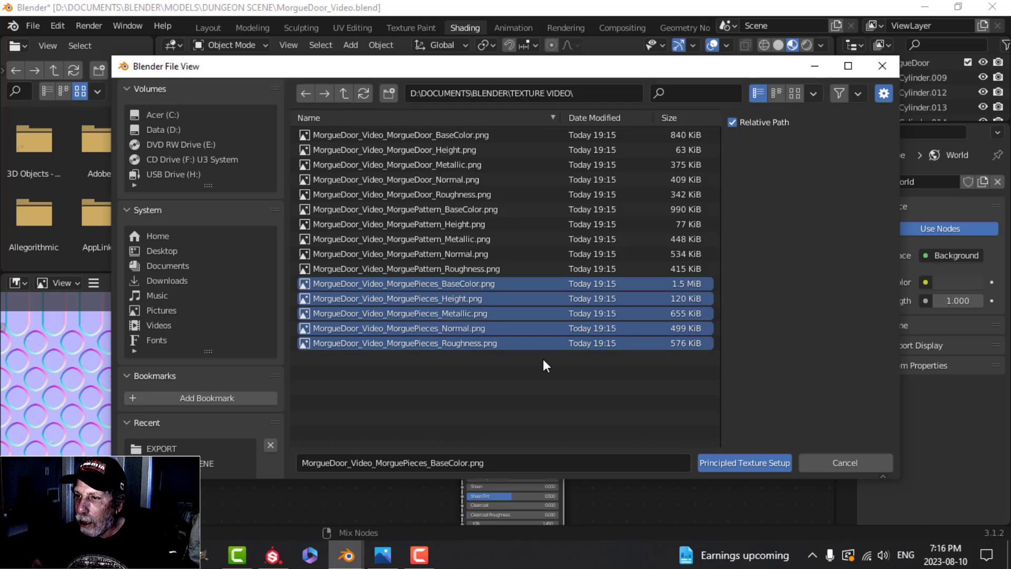
click(731, 463)
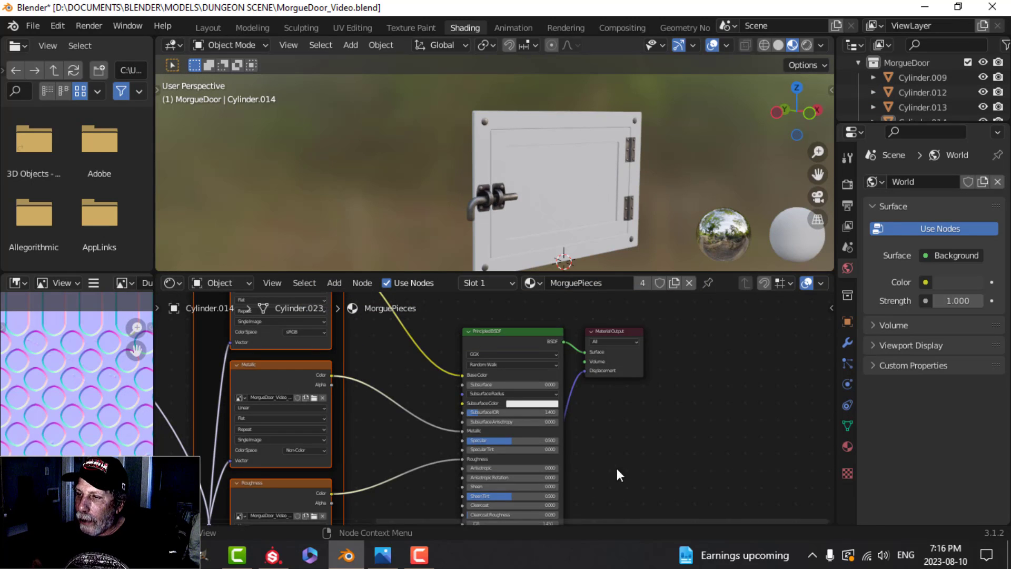
- Select the Displacement node and inspect the wired MorguePieces node graph
scroll(617, 469, down, 3)
scroll(610, 383, up, 5)
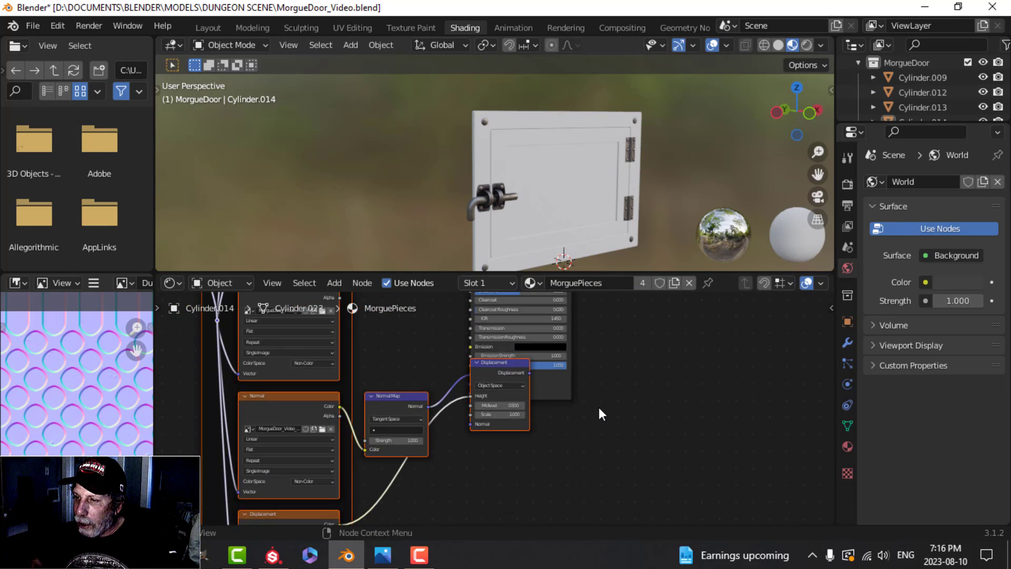
shift+scroll(647, 418, down, 1)
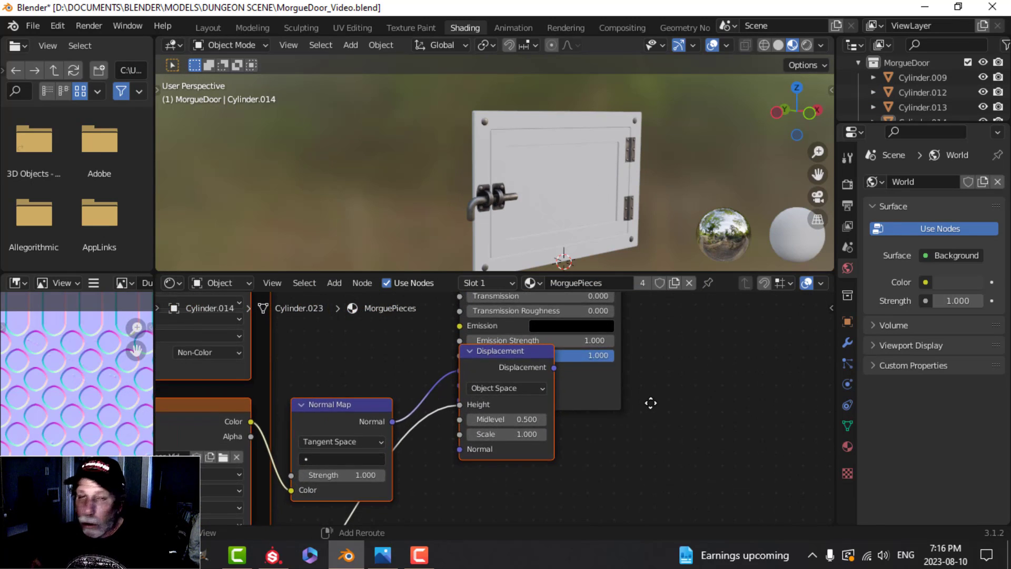
click(497, 352)
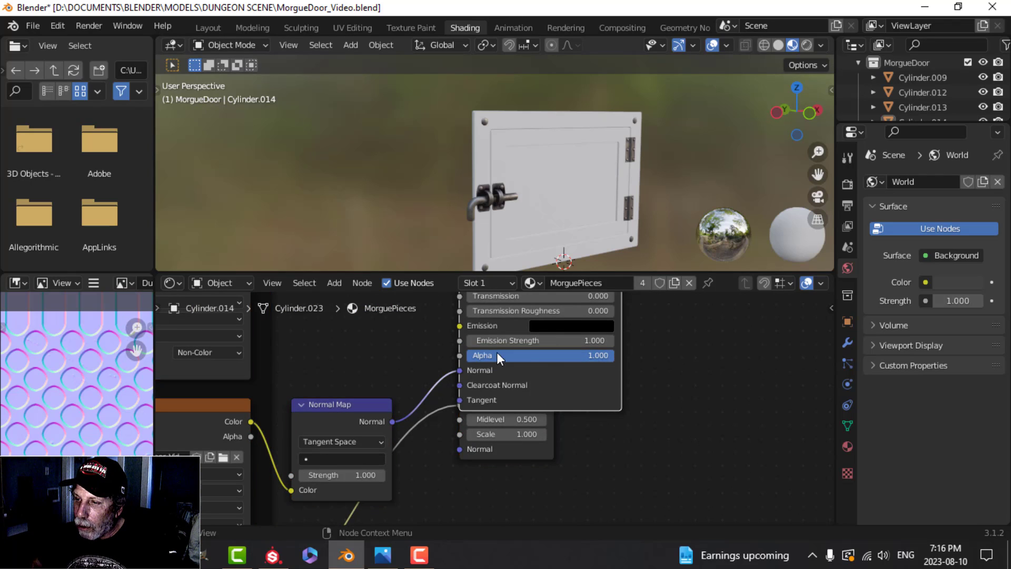
click(526, 449)
scroll(595, 456, down, 1)
shift+scroll(459, 450, down, 5)
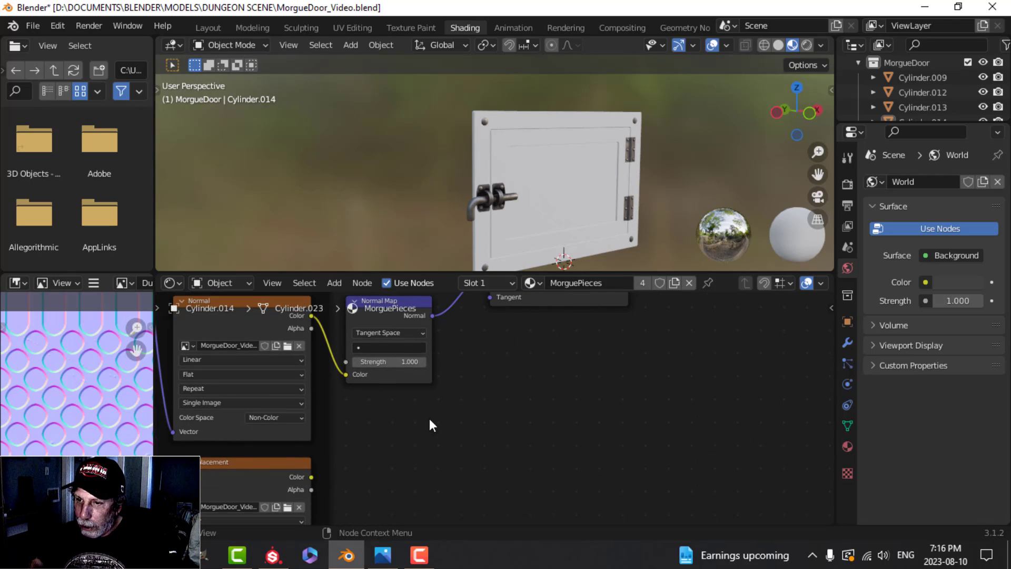
click(267, 465)
shift+scroll(533, 402, up, 6)
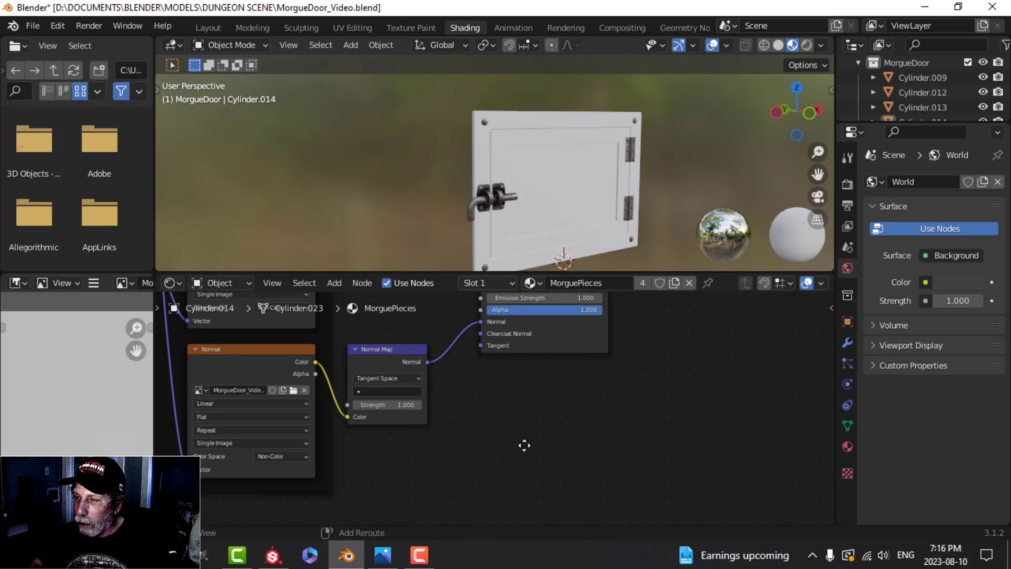
scroll(545, 488, up, 1)
scroll(551, 482, down, 2)
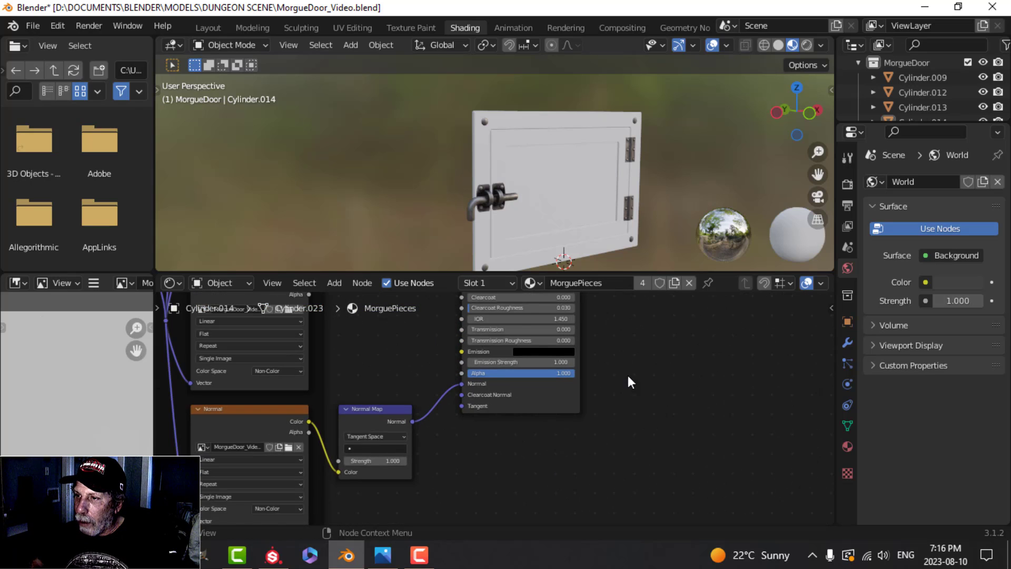
shift+scroll(579, 344, up, 2)
- Select the door frame and wire its five MorgueDoor maps into the Principled BSDF
click(543, 126)
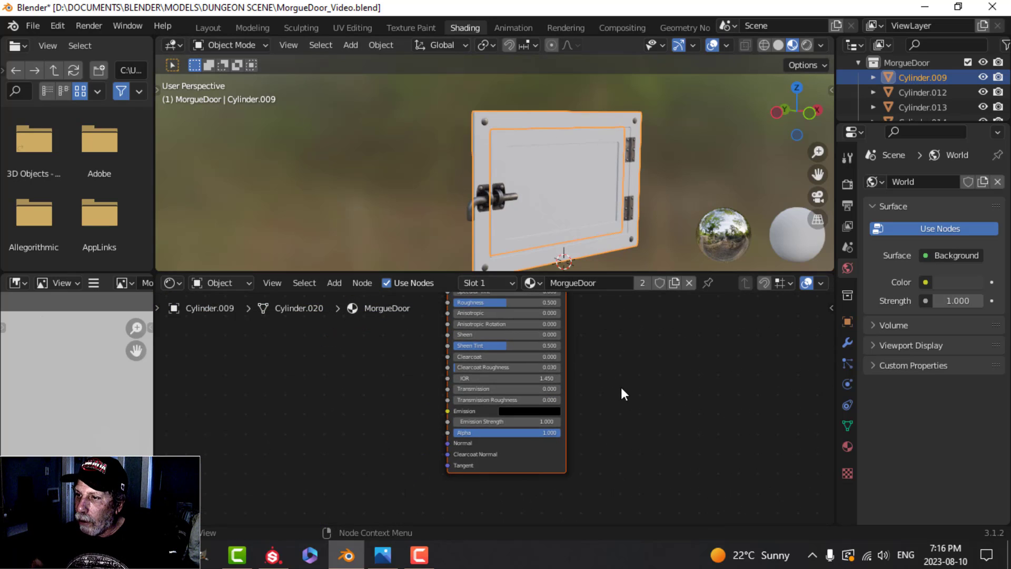
shift+scroll(620, 388, up, 3)
scroll(584, 430, down, 1)
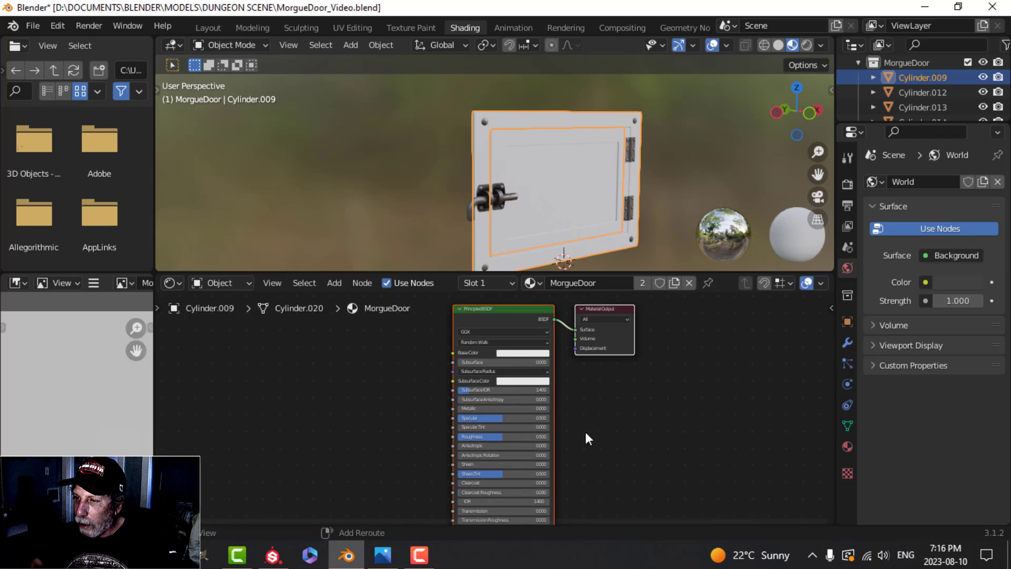
click(507, 307)
key(ctrl+shift+t)
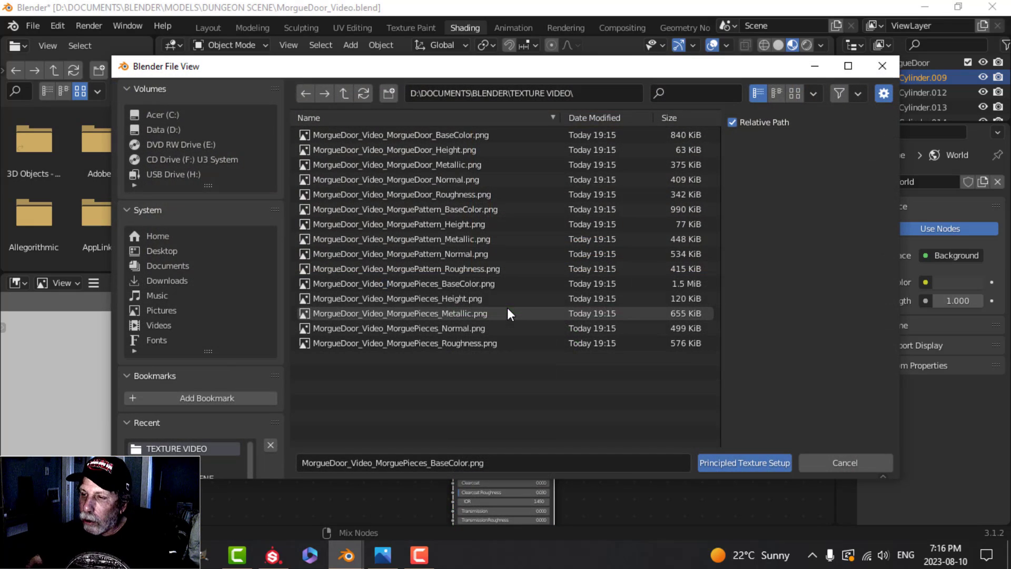
click(449, 133)
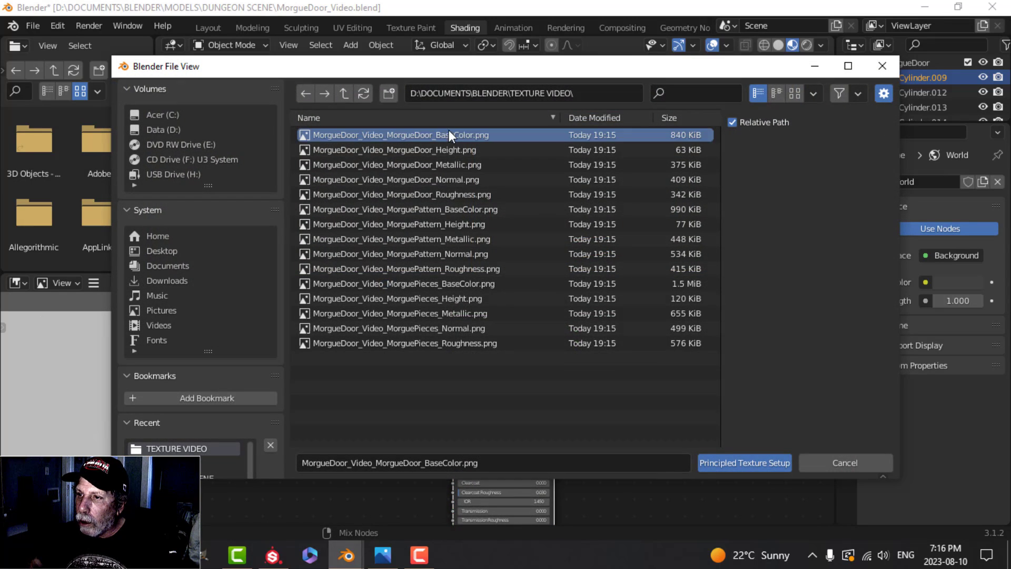
shift+click(453, 193)
click(730, 463)
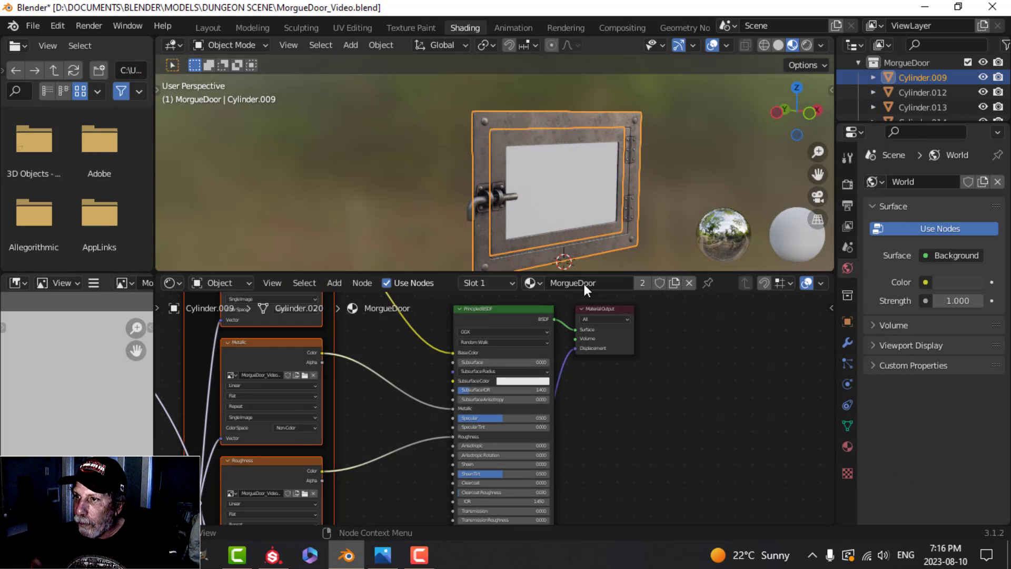
- Delete the MorgueDoor material's Displacement node
scroll(592, 402, up, 1)
scroll(590, 339, down, 2)
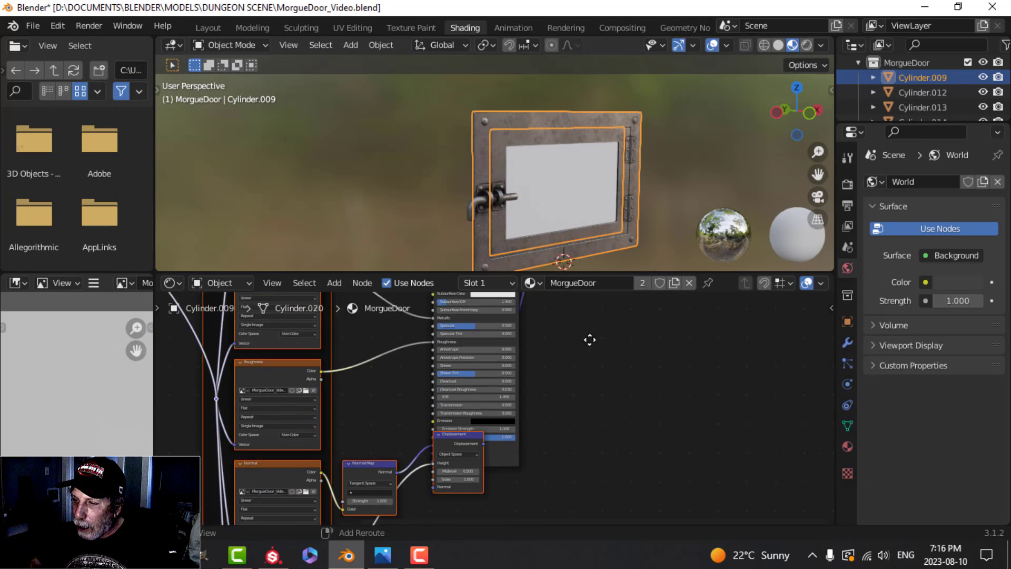
shift+scroll(555, 424, down, 2)
scroll(609, 399, up, 3)
click(492, 345)
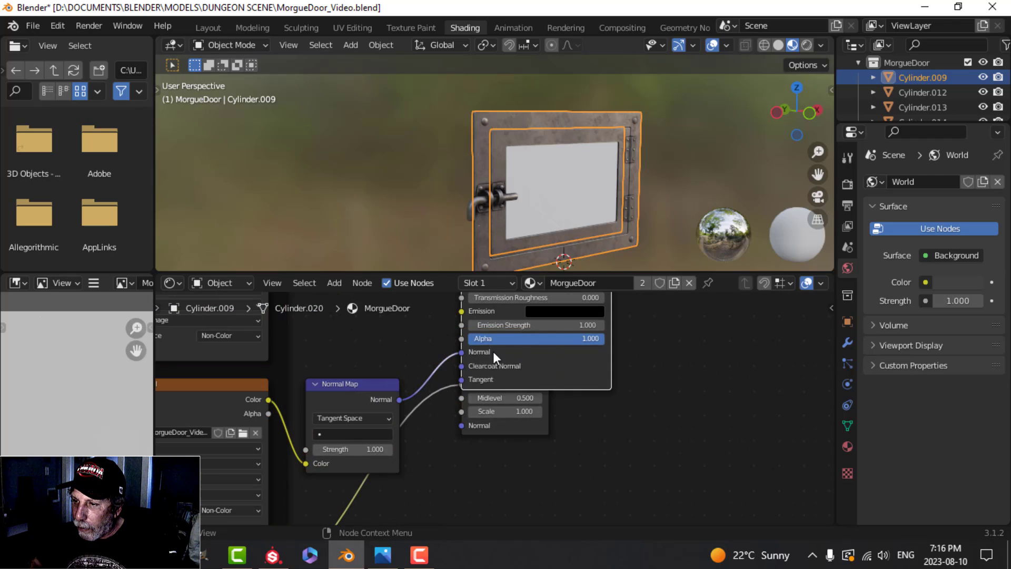
key(x)
scroll(393, 466, down, 2)
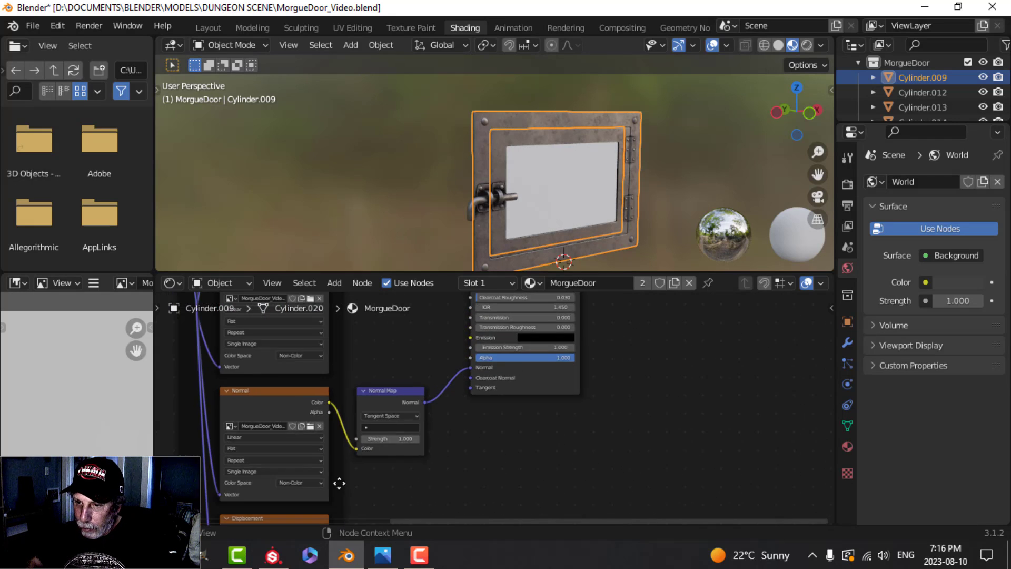
middle_drag(339, 480, 383, 408)
scroll(535, 175, up, 5)
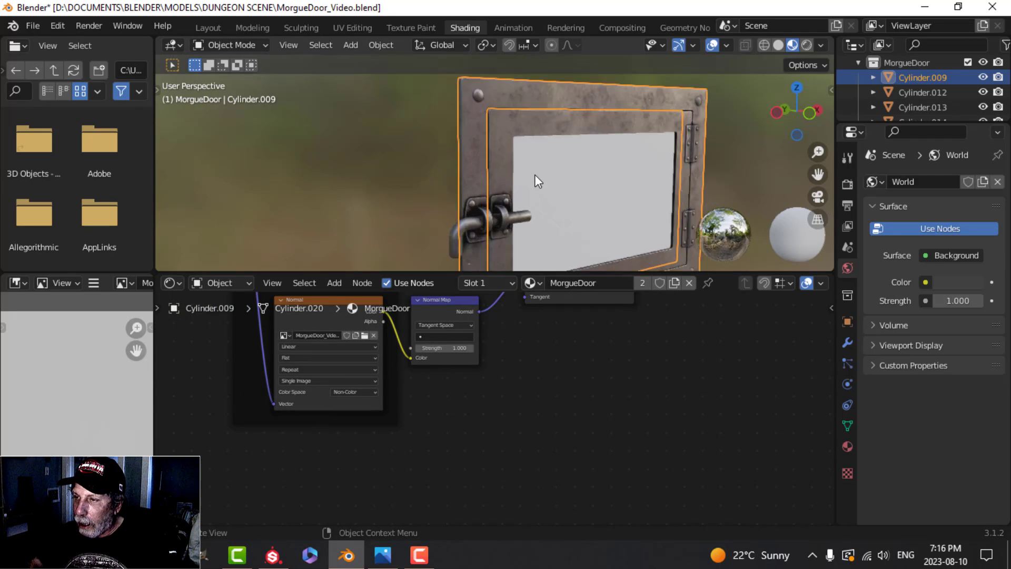
- Select the grate window and wire its five MorguePattern maps into the Principled BSDF
click(488, 152)
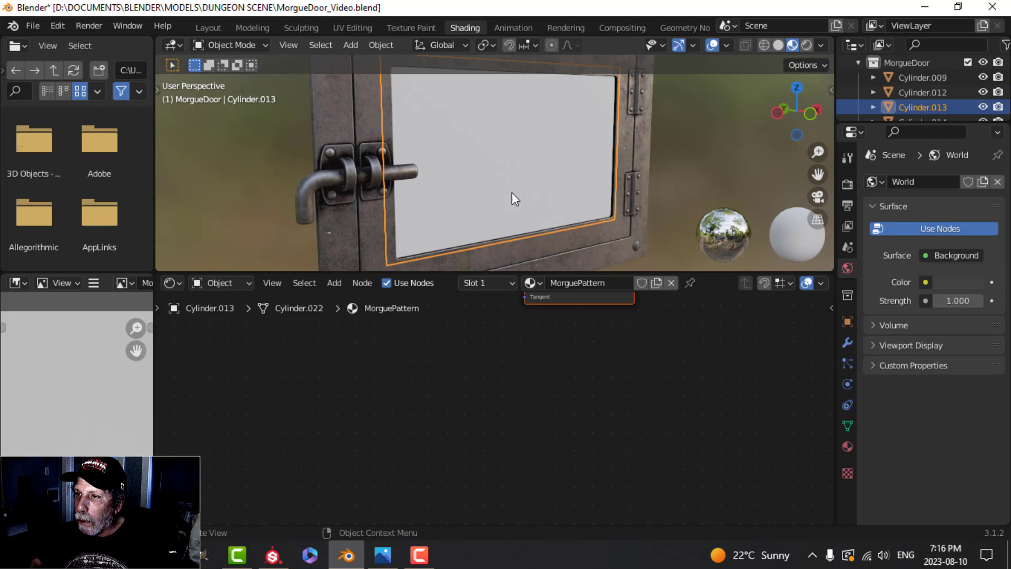
shift+scroll(604, 345, up, 5)
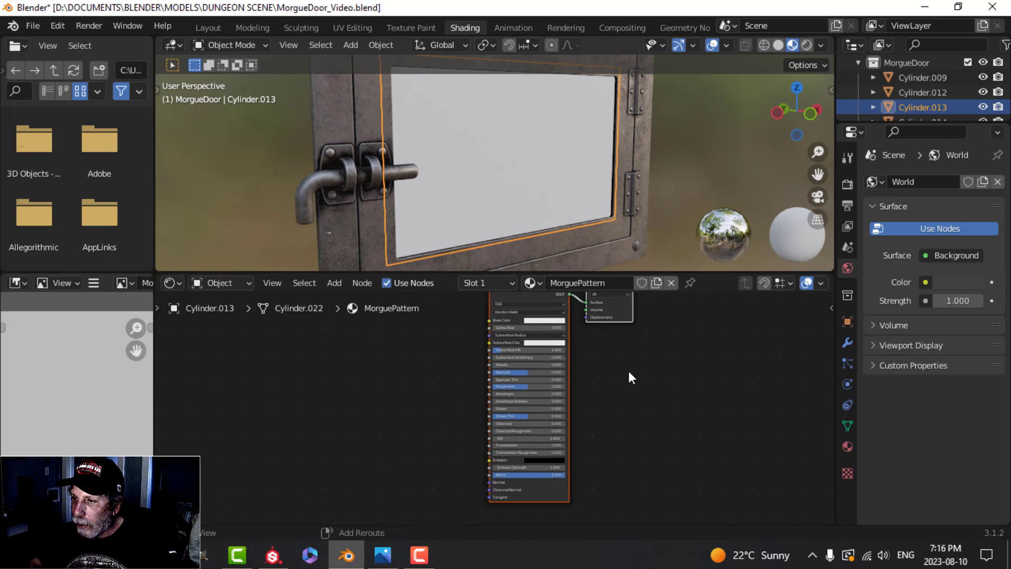
click(510, 348)
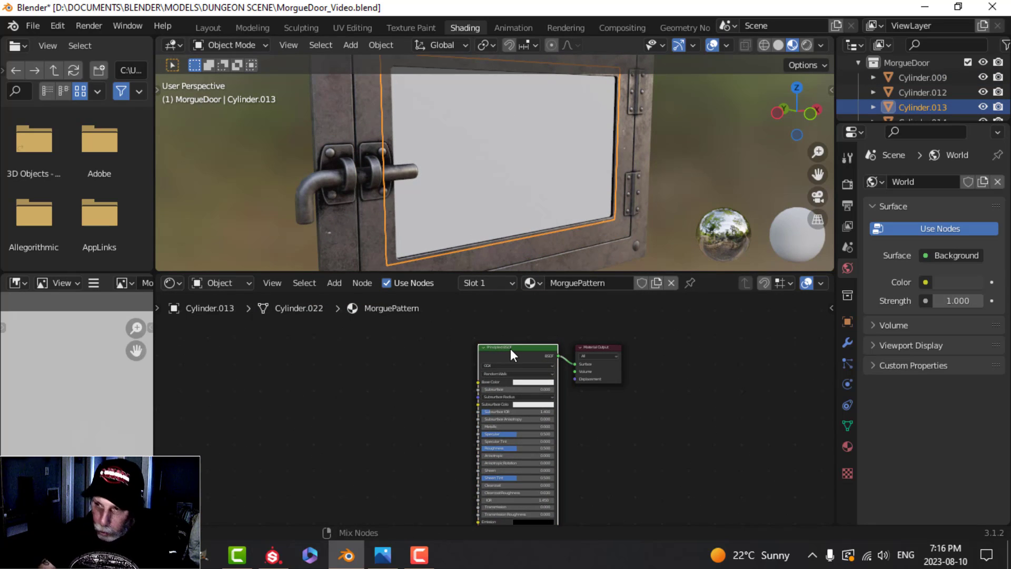
key(ctrl+shift+t)
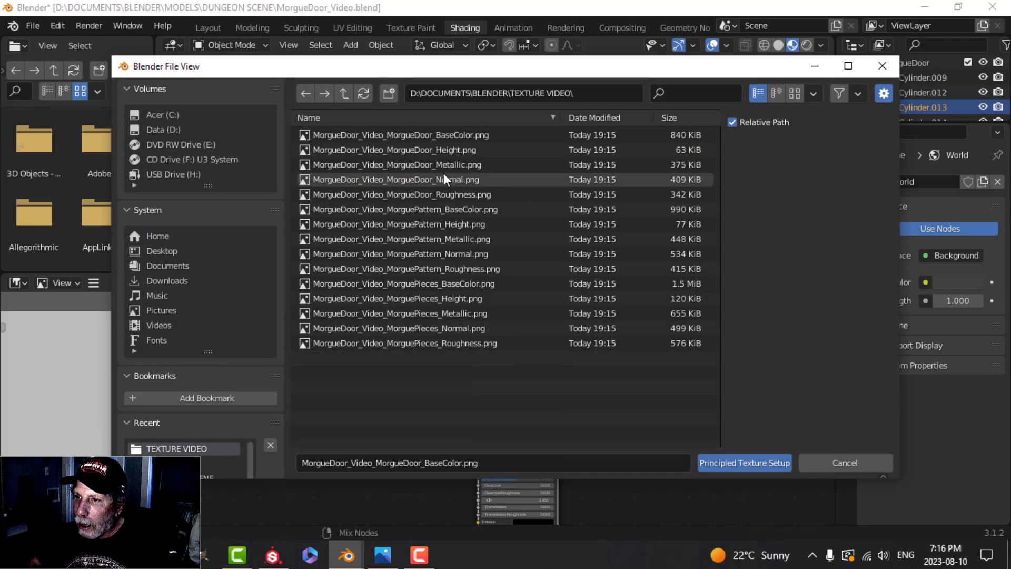
click(455, 209)
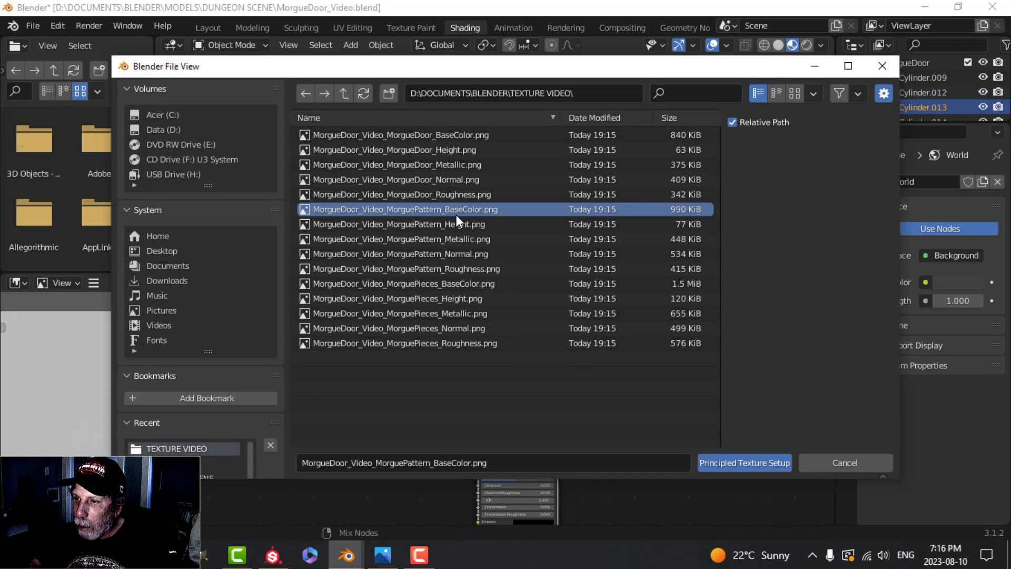
shift+click(453, 269)
click(746, 463)
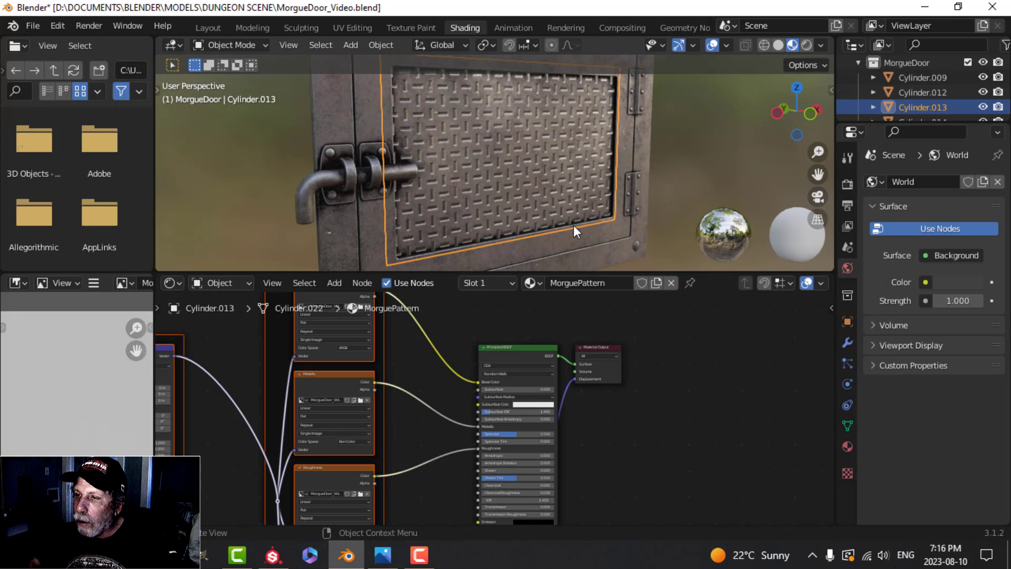
- Orbit around the door to inspect the textured grate panel, latch and hinges
middle_drag(573, 226, 538, 148)
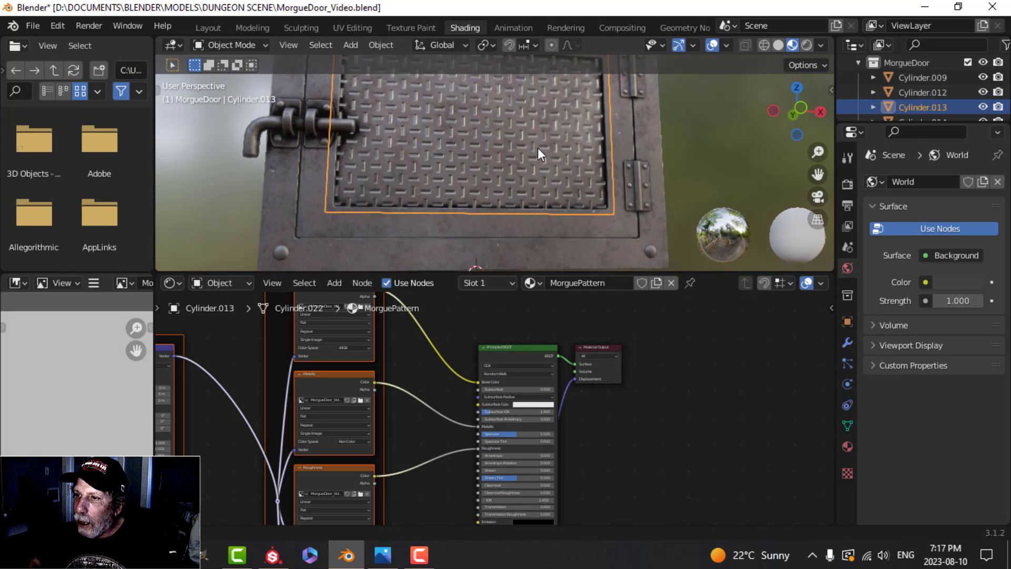
scroll(538, 147, up, 5)
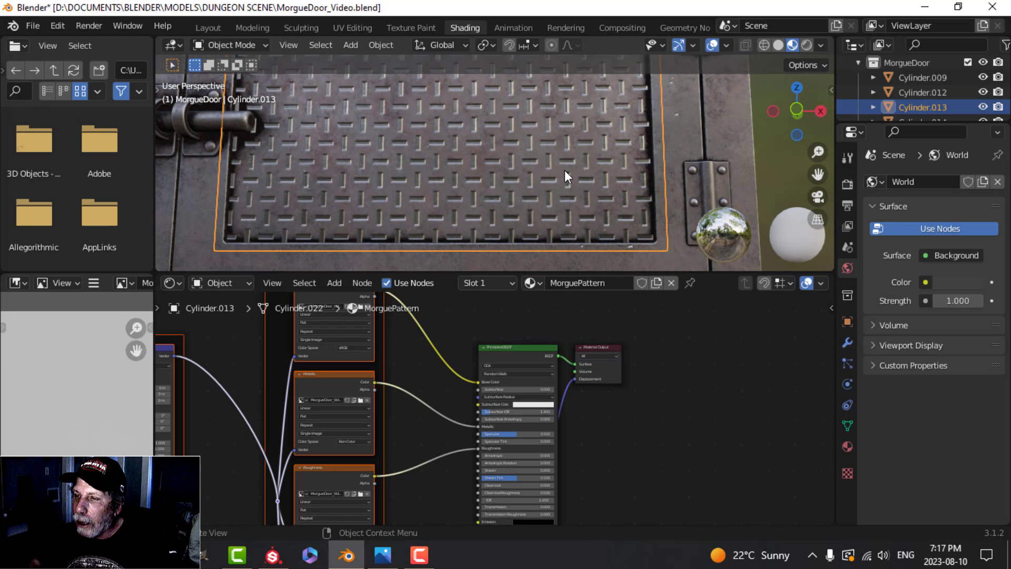
middle_drag(565, 169, 551, 203)
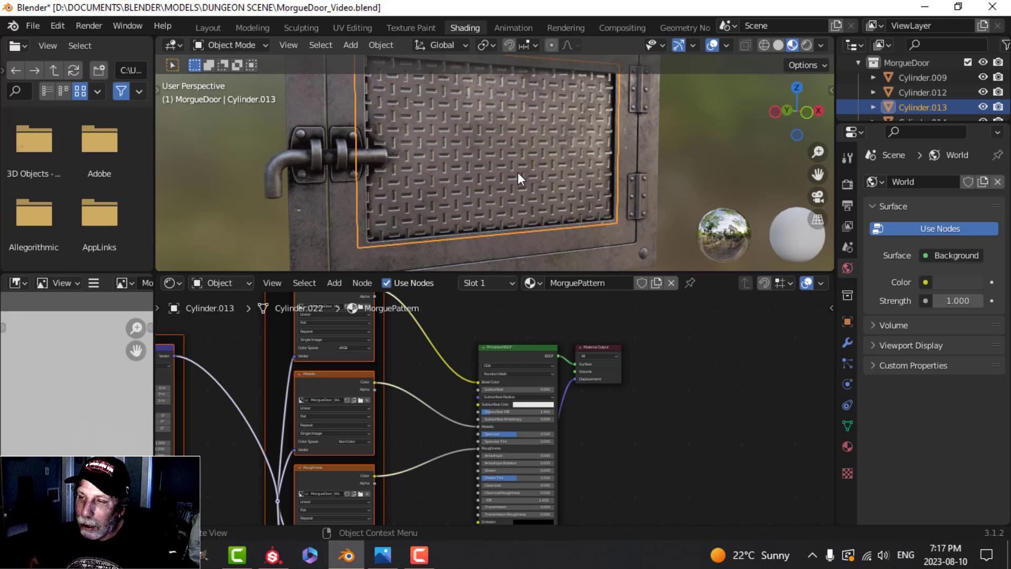
middle_drag(498, 163, 514, 169)
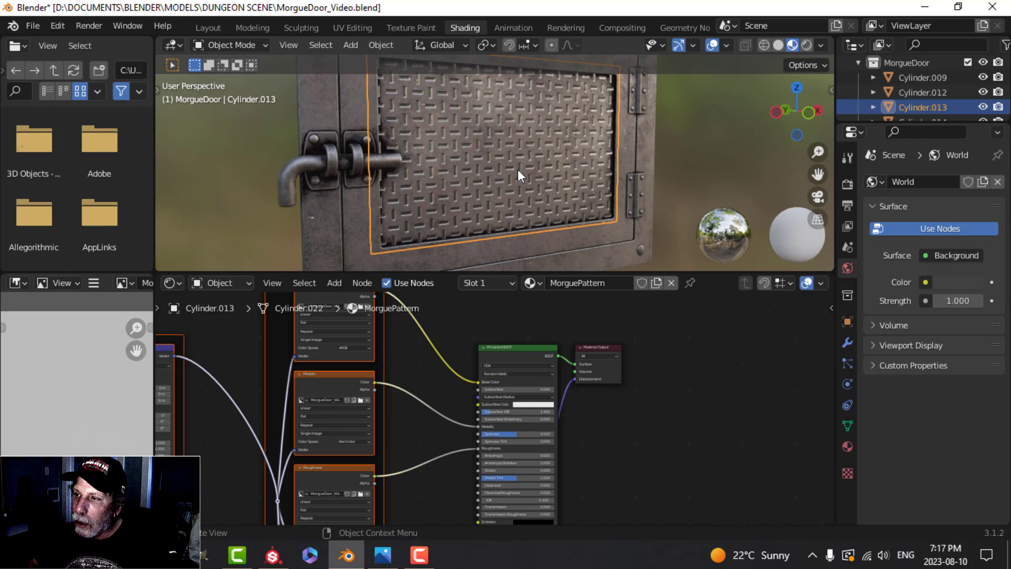
scroll(519, 169, down, 1)
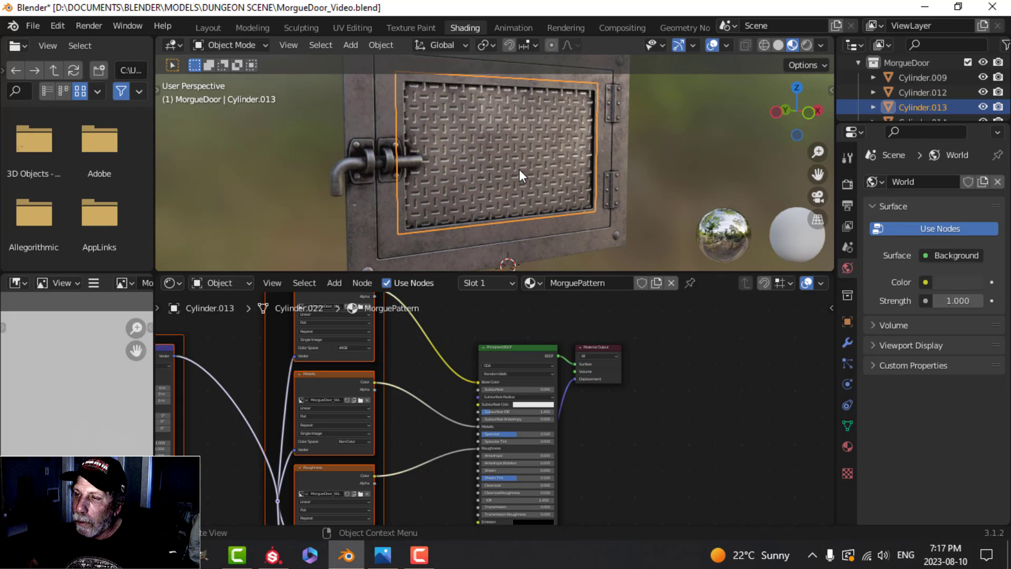
mouse_move(532, 162)
middle_down()
mouse_move(446, 163)
mouse_move(497, 124)
mouse_move(539, 157)
middle_up()
scroll(542, 161, up, 2)
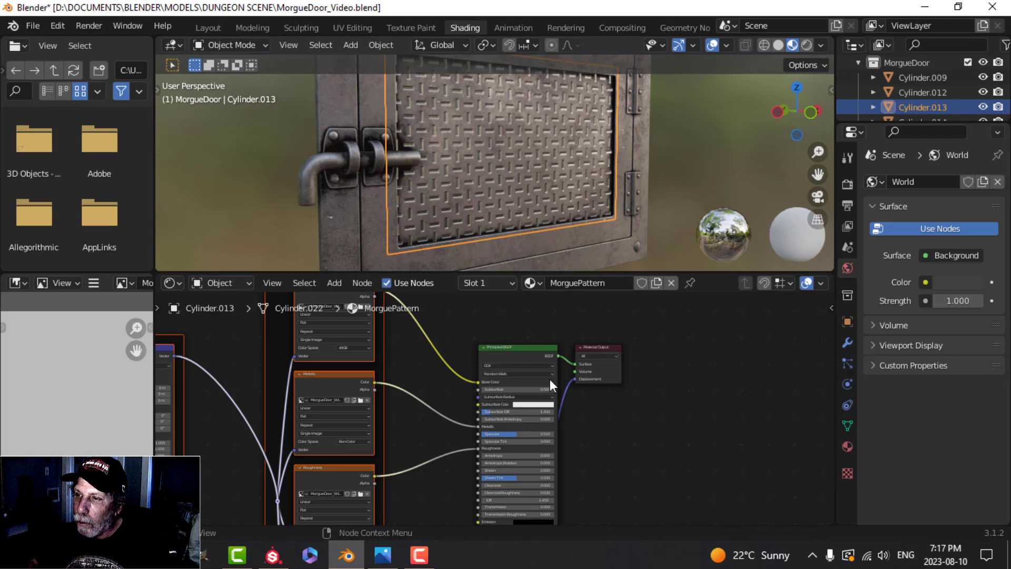
- Move the Principled BSDF and Material Output nodes to the right
scroll(591, 401, down, 2)
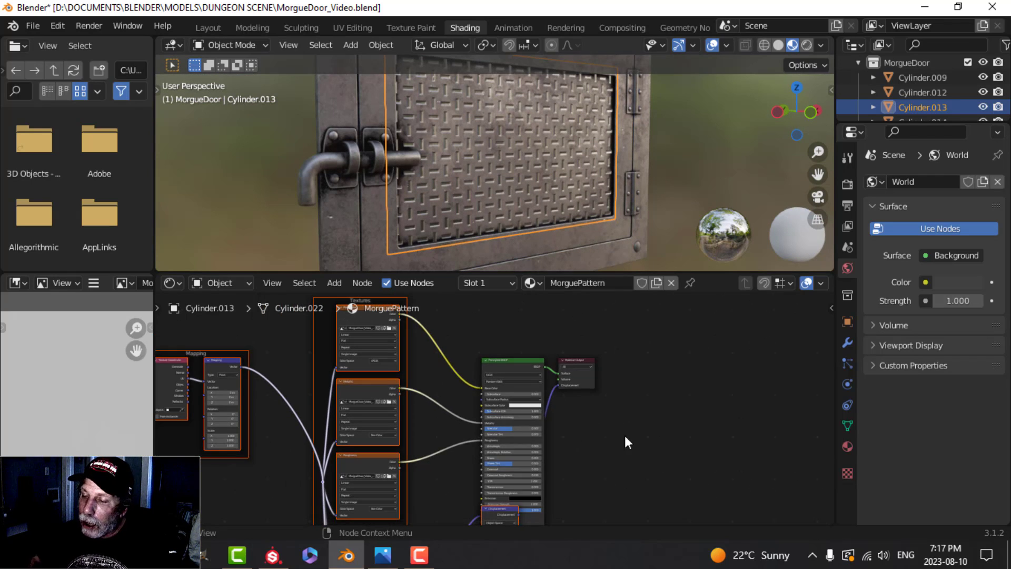
scroll(652, 428, up, 2)
scroll(591, 402, down, 3)
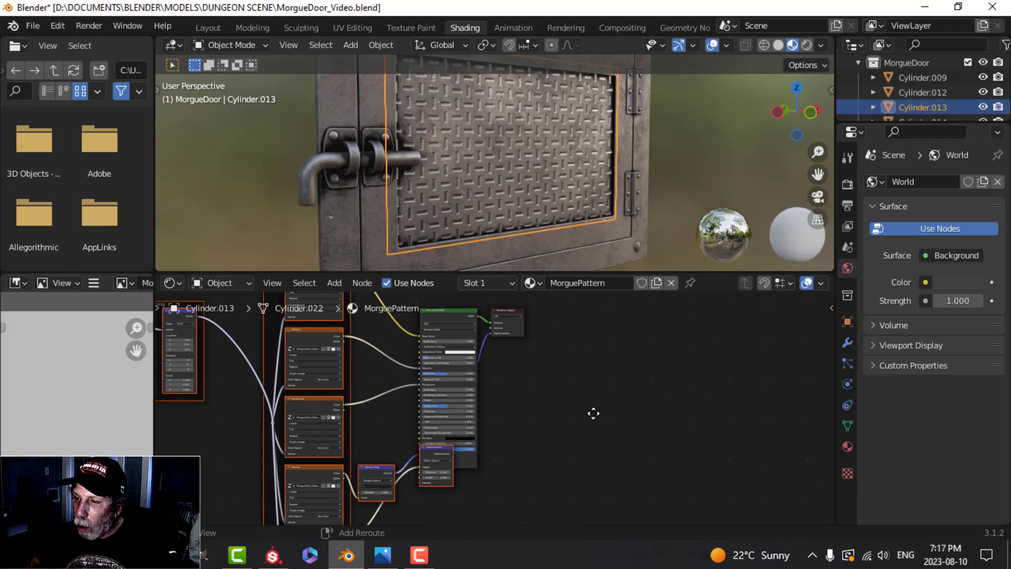
drag(444, 303, 554, 339)
key(g)
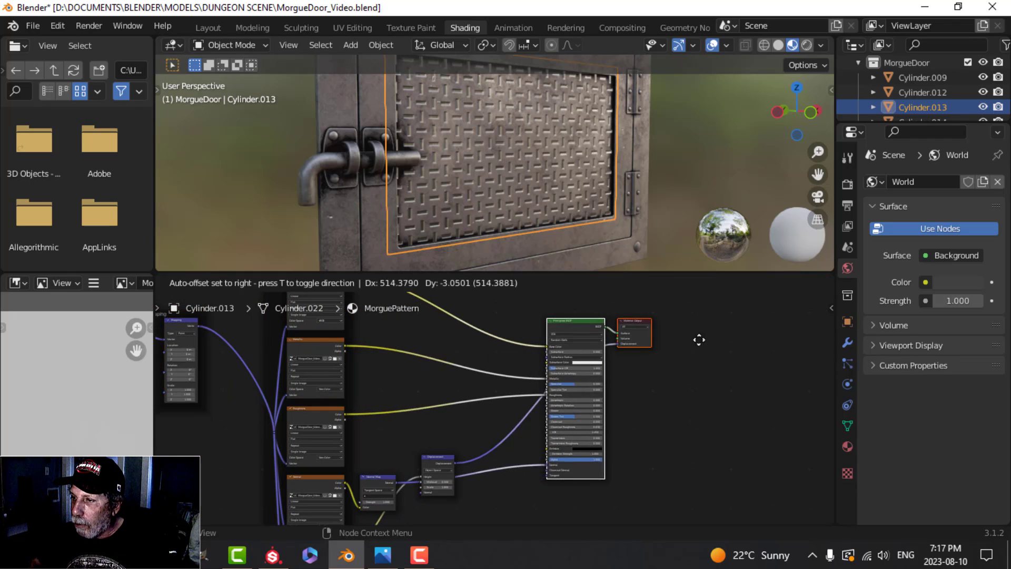
click(767, 327)
- Maximize the node editor and delete the Displacement node and the Displacement image texture
key(ctrl+space)
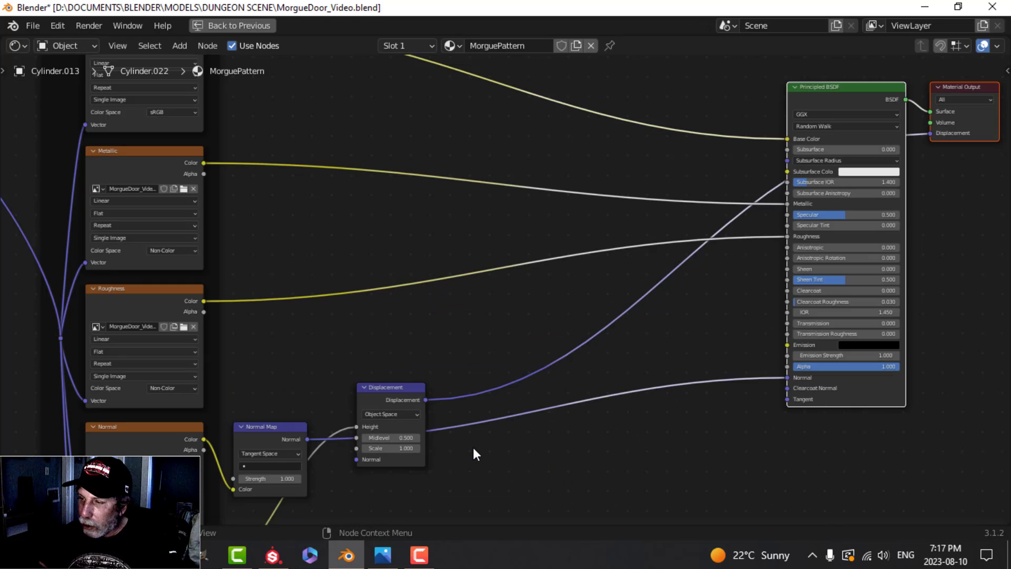
scroll(447, 442, up, 1)
click(374, 404)
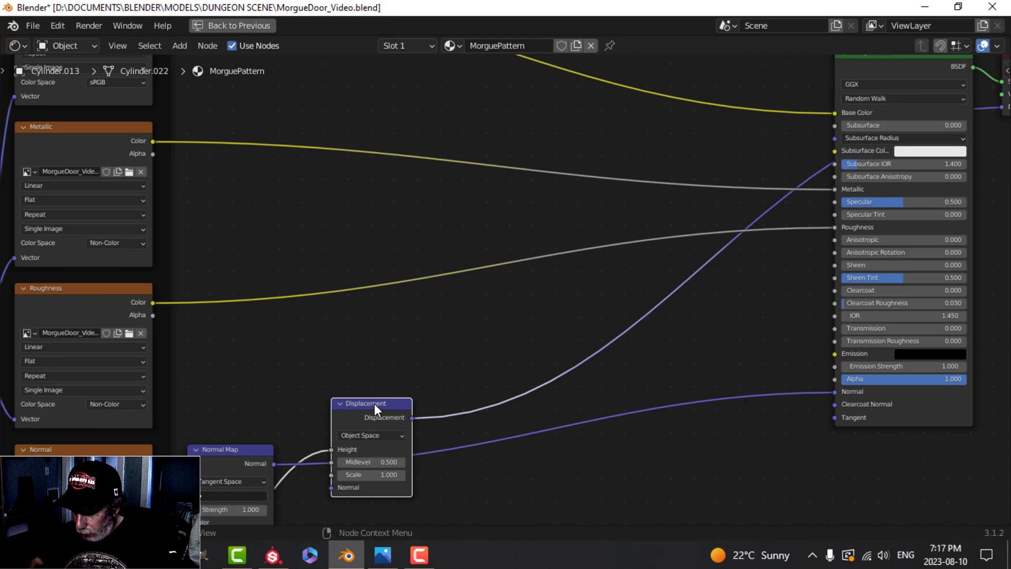
key(x)
scroll(374, 409, down, 2)
click(273, 437)
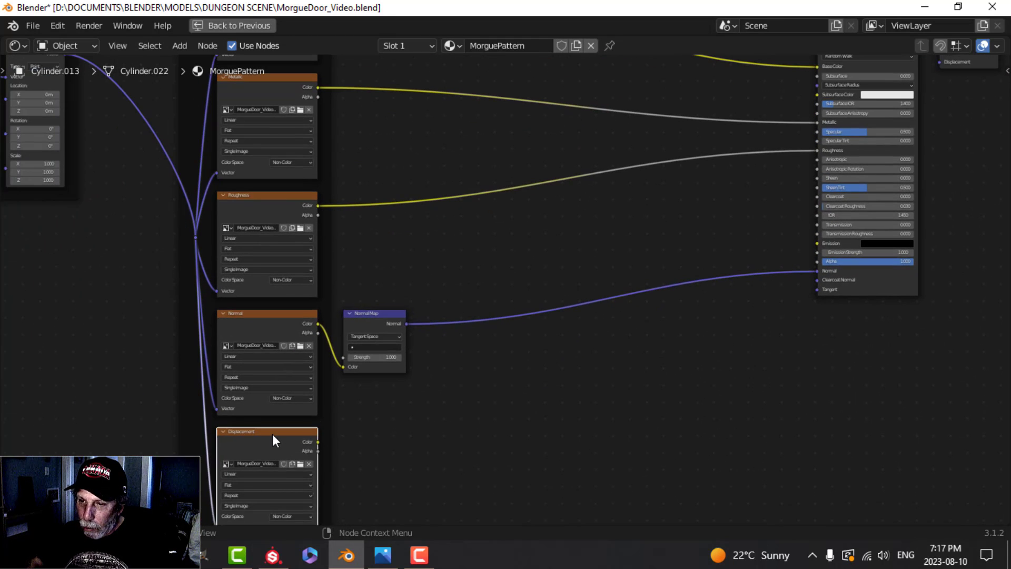
key(x)
- Disconnect the normal texture from the Normal Map node and reposition the Normal Map node
scroll(382, 383, up, 1)
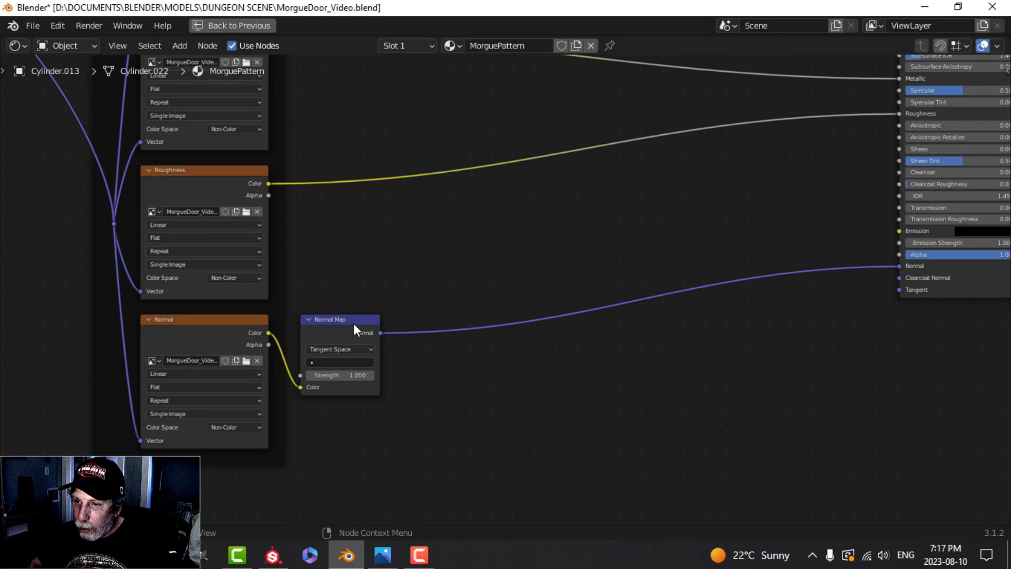
drag(353, 326, 657, 309)
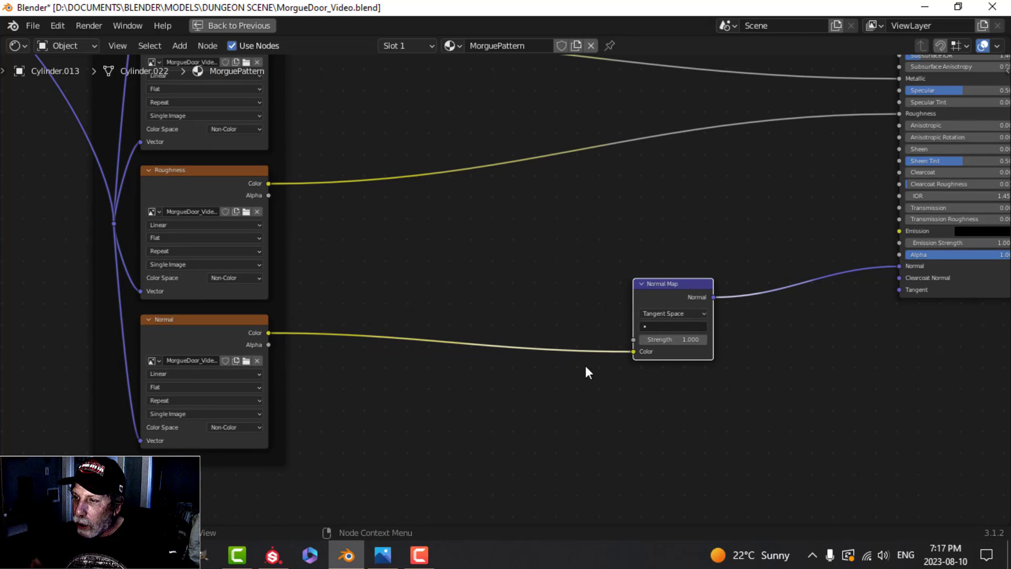
drag(633, 351, 455, 410)
scroll(447, 391, up, 2)
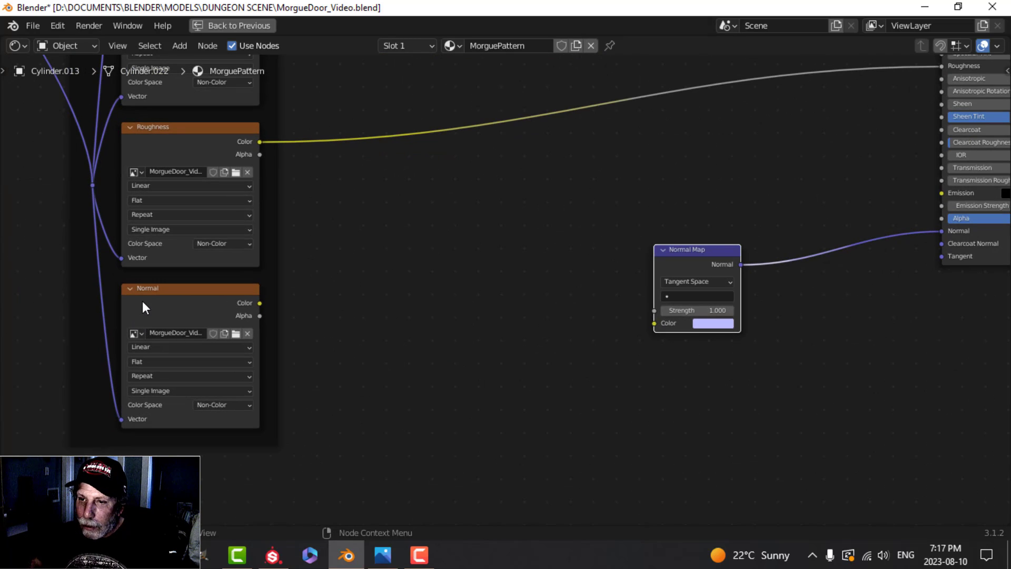
drag(701, 255, 767, 237)
middle_drag(499, 368, 466, 364)
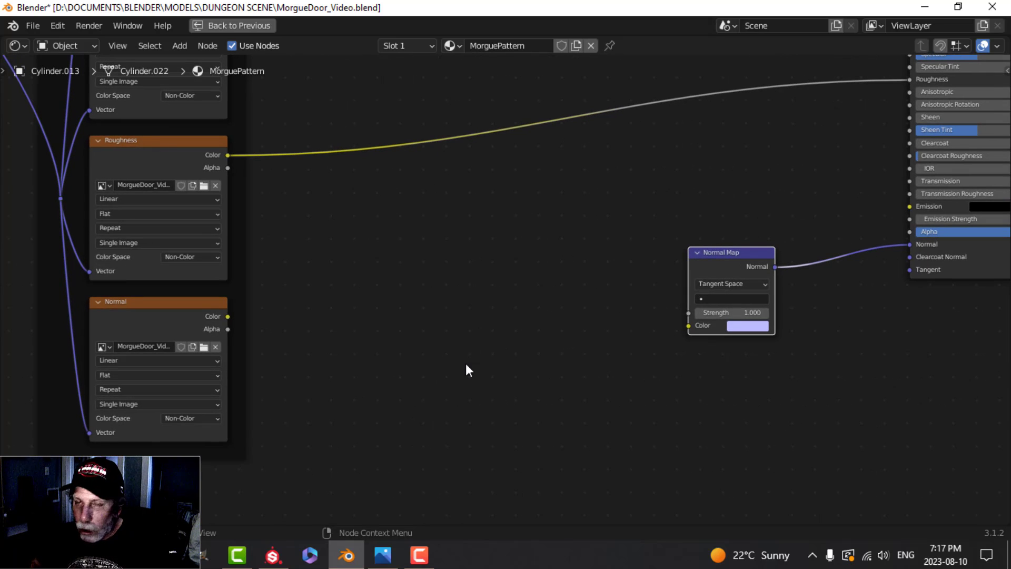
- Add a Separate RGB node and a Combine RGB node to the tree
key(shift)
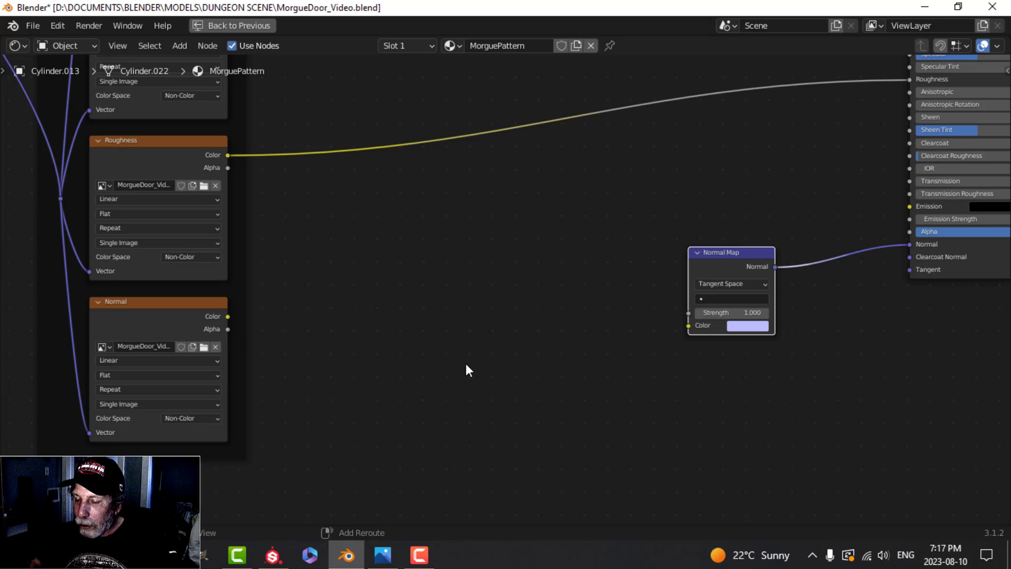
key(shift+a)
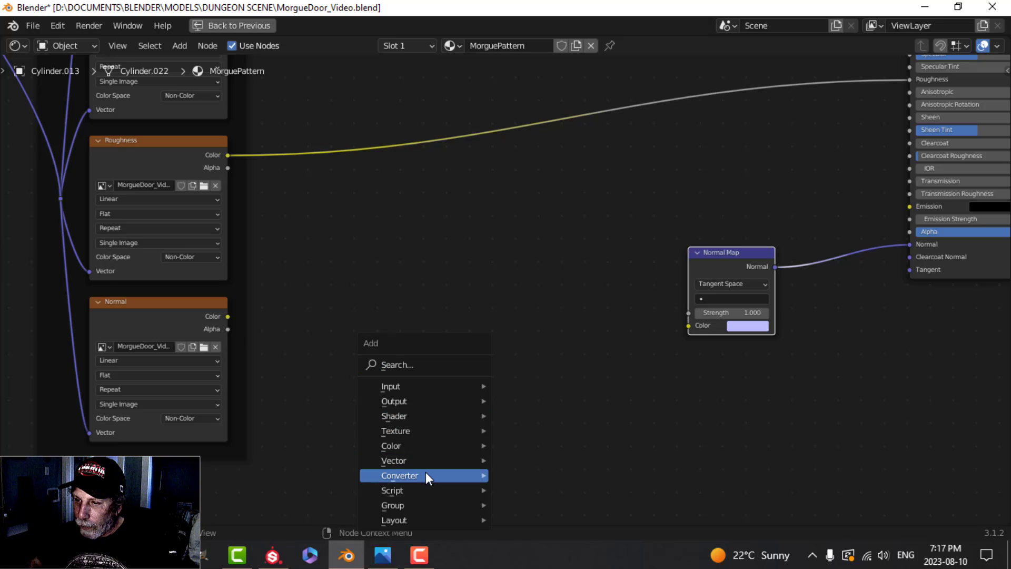
mouse_move(467, 477)
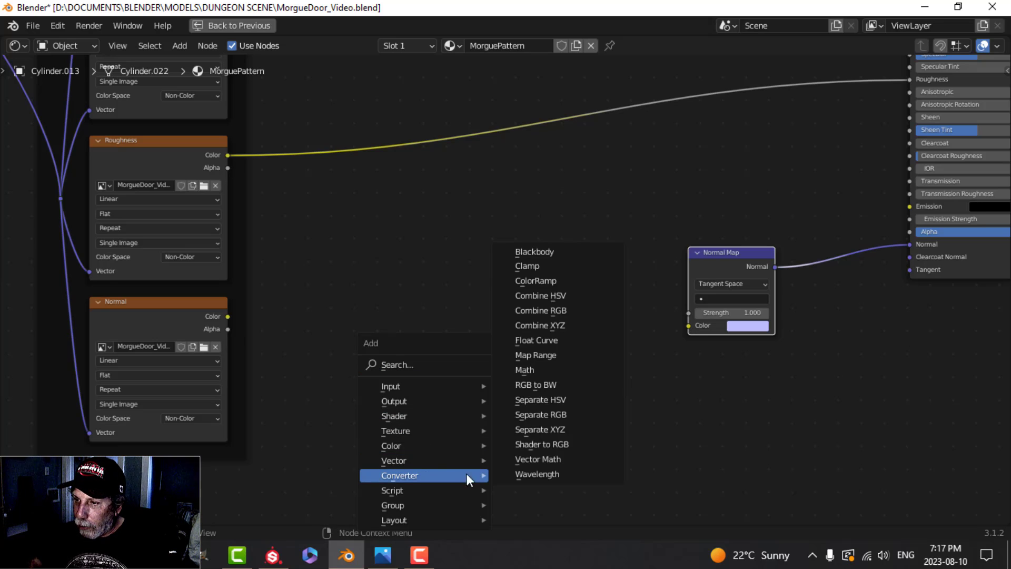
click(542, 414)
click(291, 323)
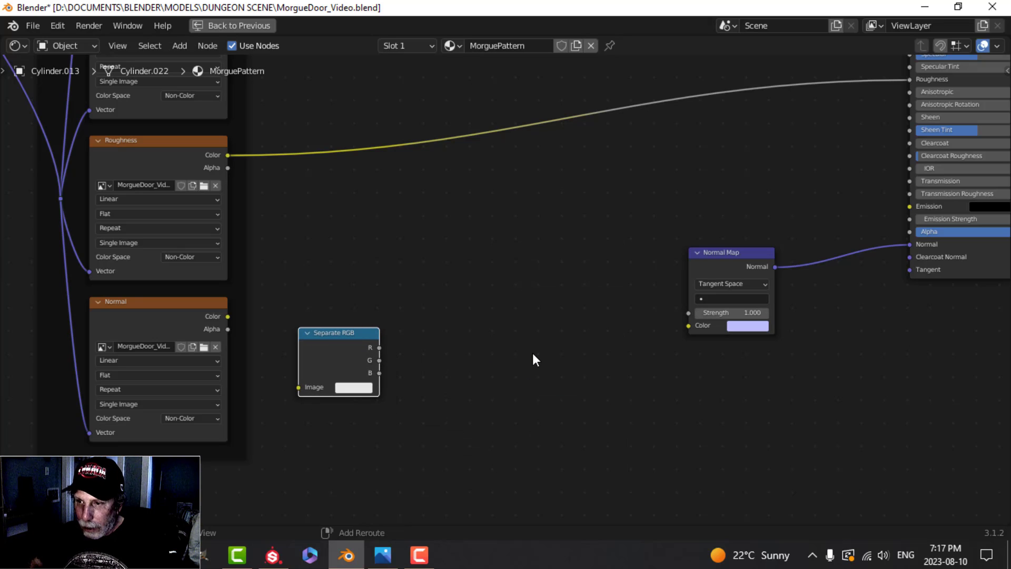
key(shift+a)
mouse_move(520, 352)
click(616, 189)
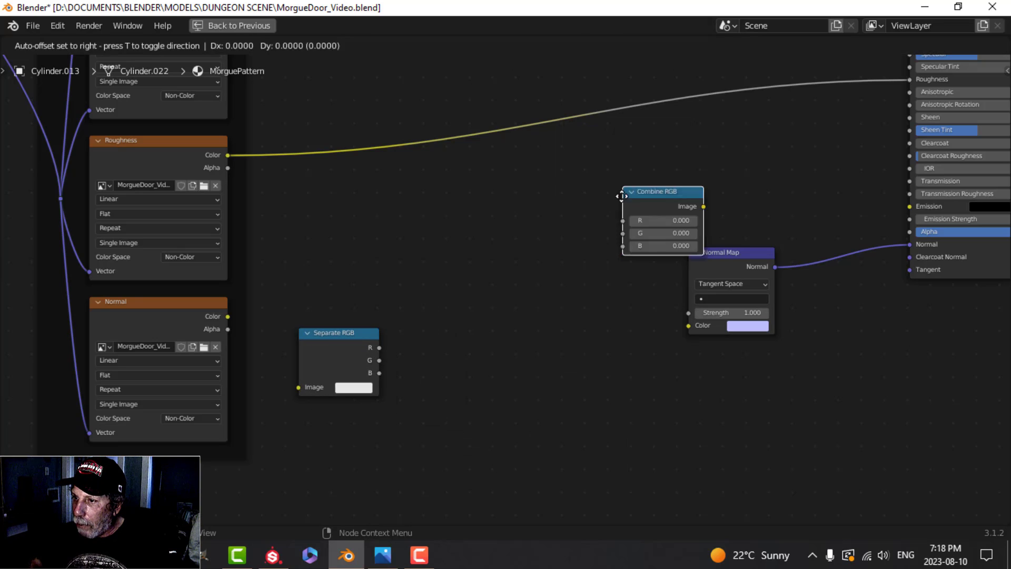
click(563, 310)
- Link the red and blue channels from Separate RGB into Combine RGB
scroll(485, 347, up, 2)
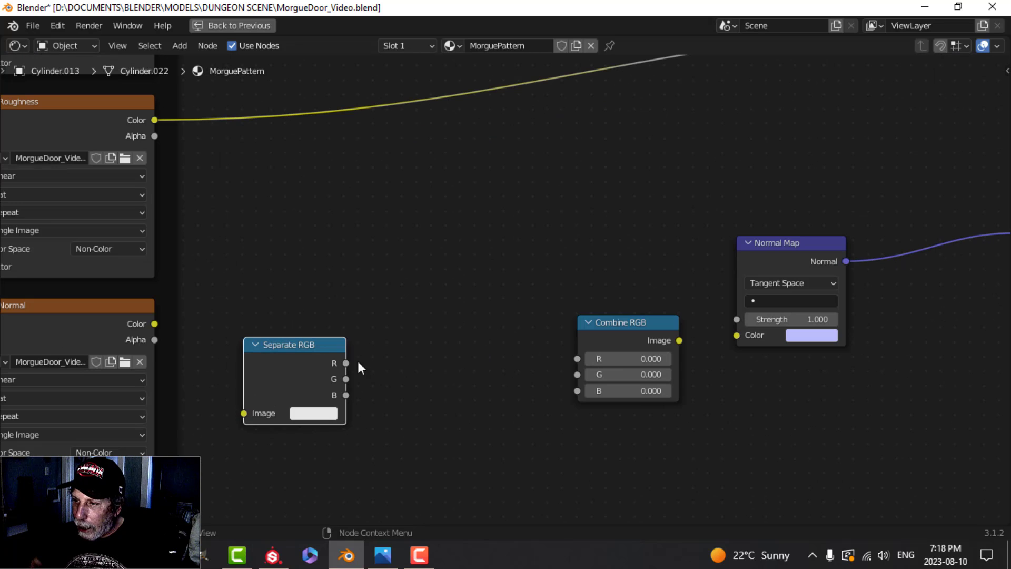
drag(352, 361, 577, 359)
drag(346, 395, 579, 393)
drag(602, 330, 621, 343)
drag(299, 346, 277, 353)
- Invert the green channel into Combine RGB, feeding the Normal texture through to the Normal Map
key(shift+a)
mouse_move(400, 247)
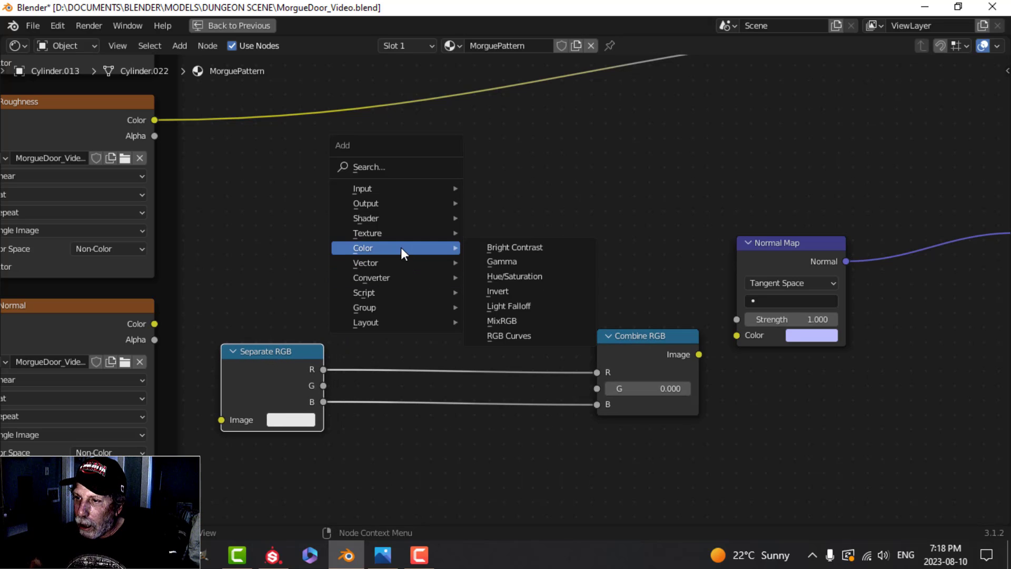
click(499, 289)
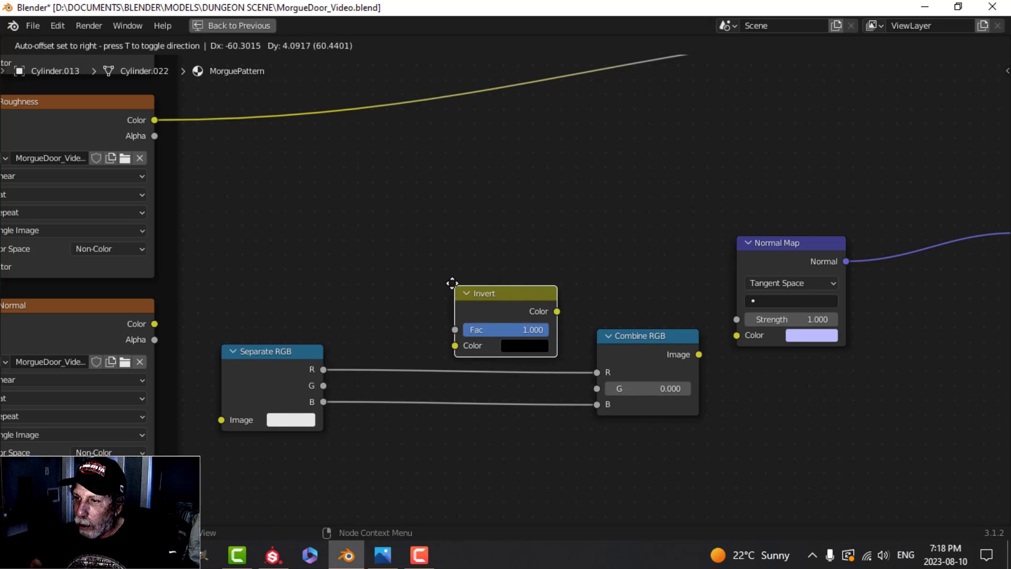
click(421, 257)
drag(323, 386, 423, 320)
drag(525, 286, 599, 387)
drag(152, 323, 221, 419)
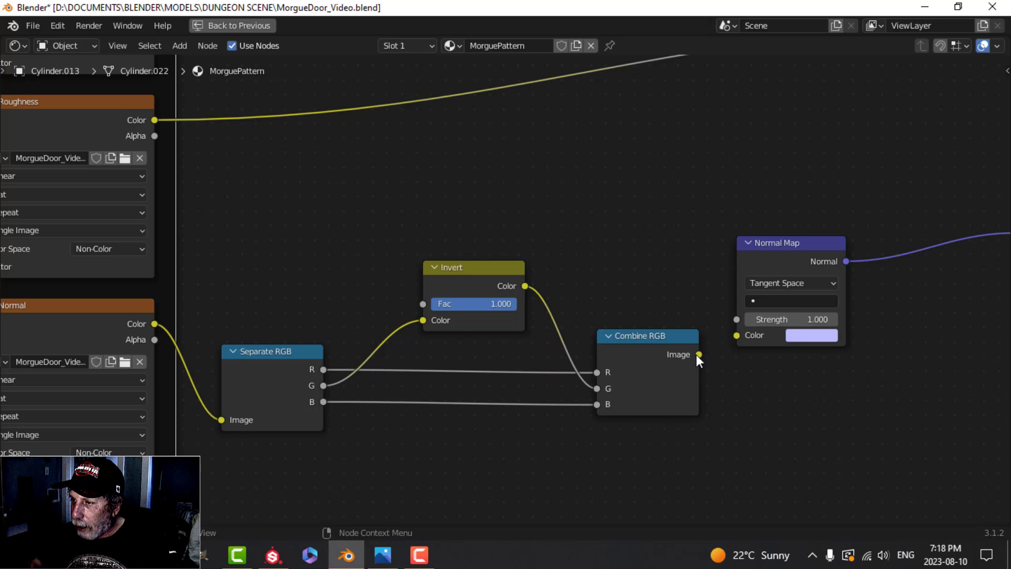
drag(699, 354, 736, 335)
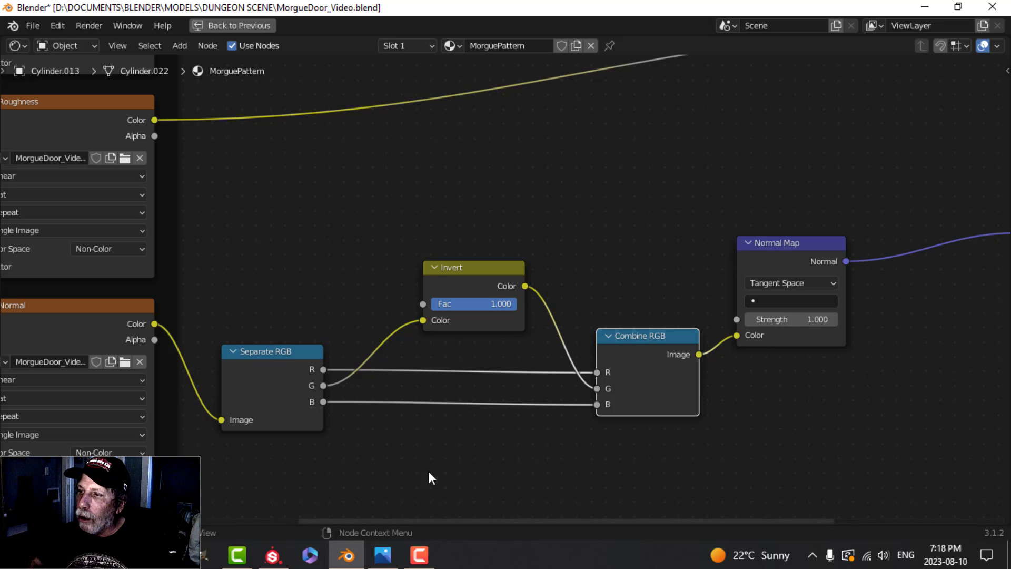
- Restore the full Shading layout, deselect the grate, and zoom in to inspect its inverted normal
click(247, 27)
middle_drag(492, 197, 527, 181)
key(alt+a)
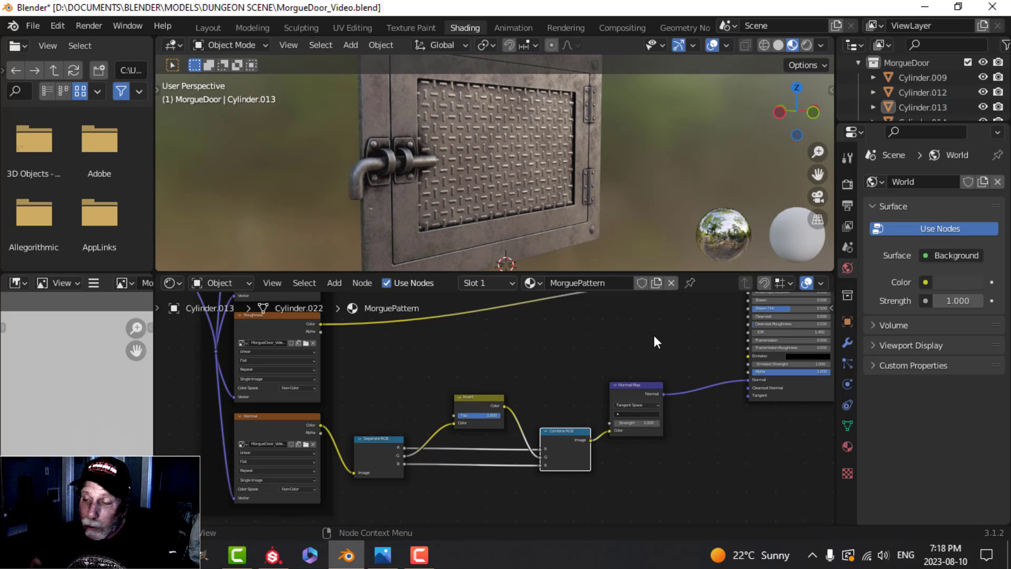
scroll(658, 416, up, 1)
middle_drag(534, 243, 532, 196)
scroll(532, 196, up, 5)
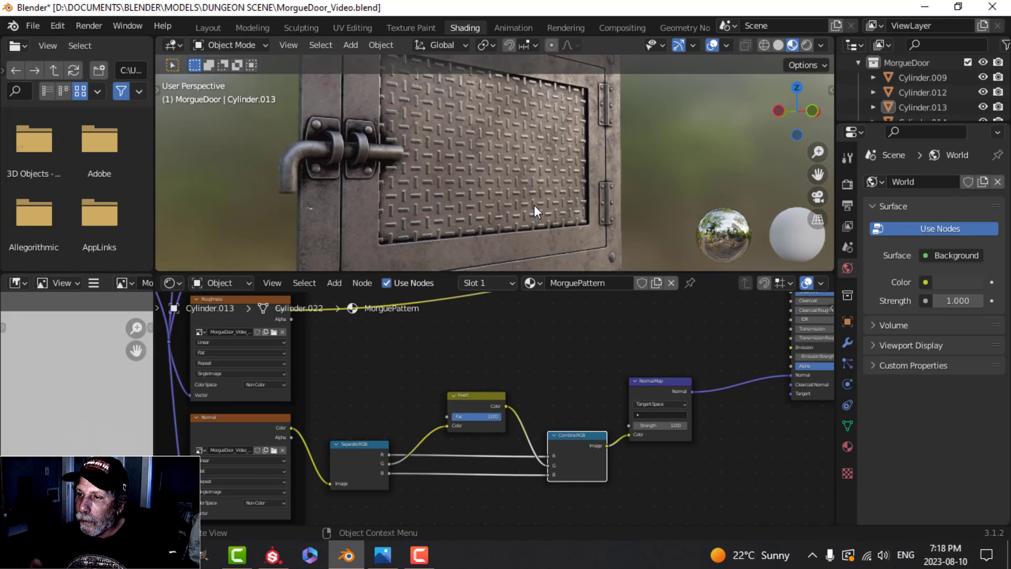
scroll(557, 206, up, 1)
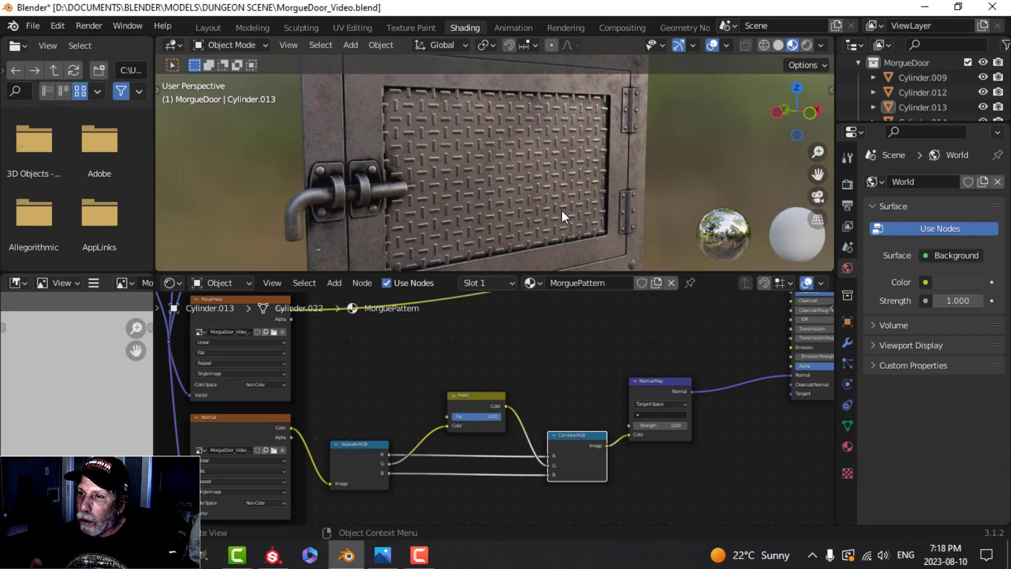
scroll(562, 210, up, 3)
scroll(566, 210, down, 6)
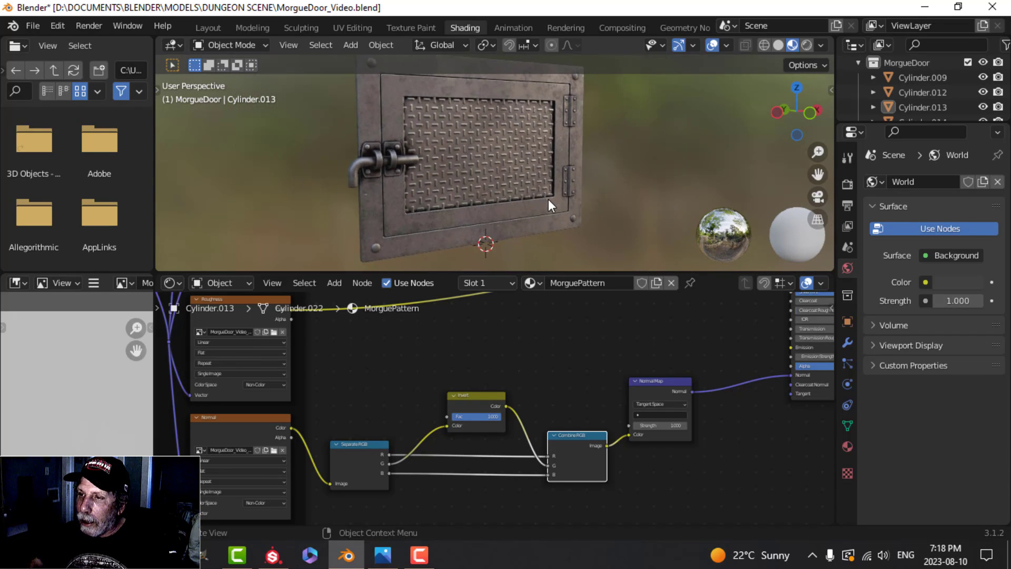